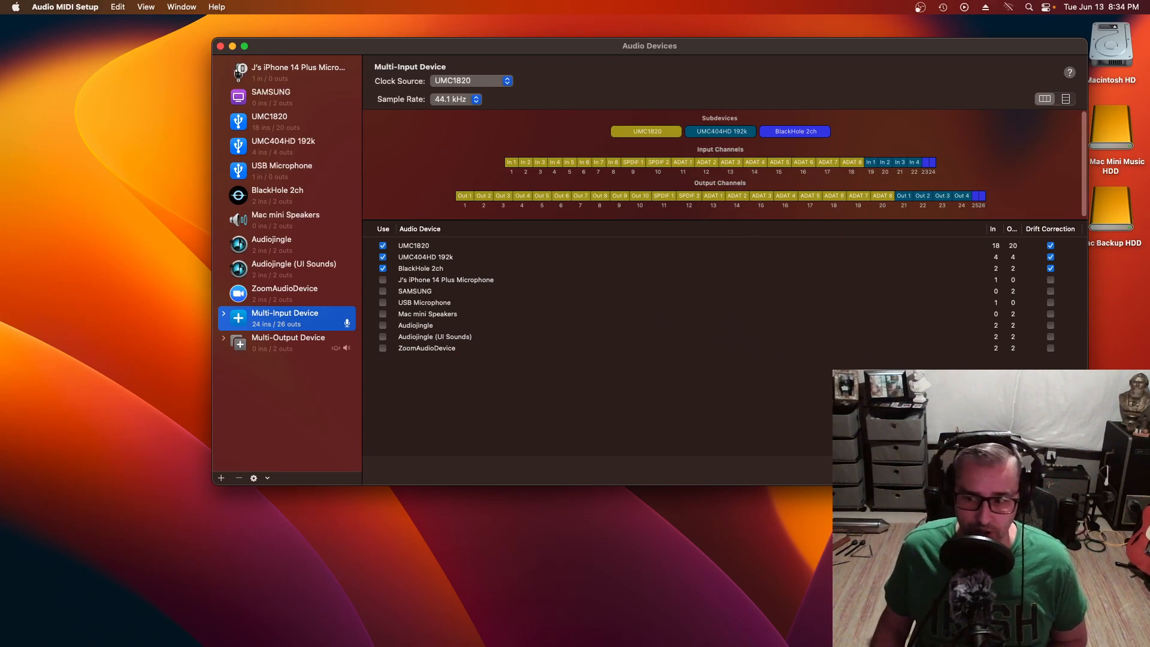
# Expand the Multi-Input Device to list its subdevices, and minimise the Audio Devices window.
pyautogui.click(223, 317)
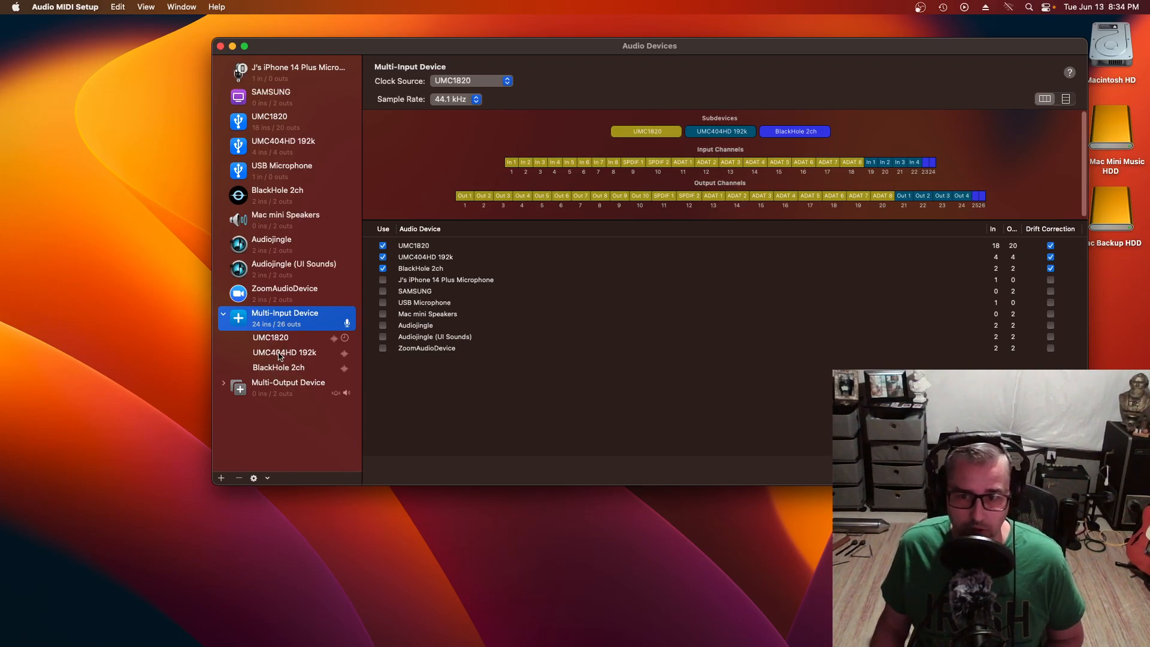
pyautogui.click(232, 46)
# Switch to Logic Pro and create a new project with 10 audio tracks.
pyautogui.moveTo(653, 645)
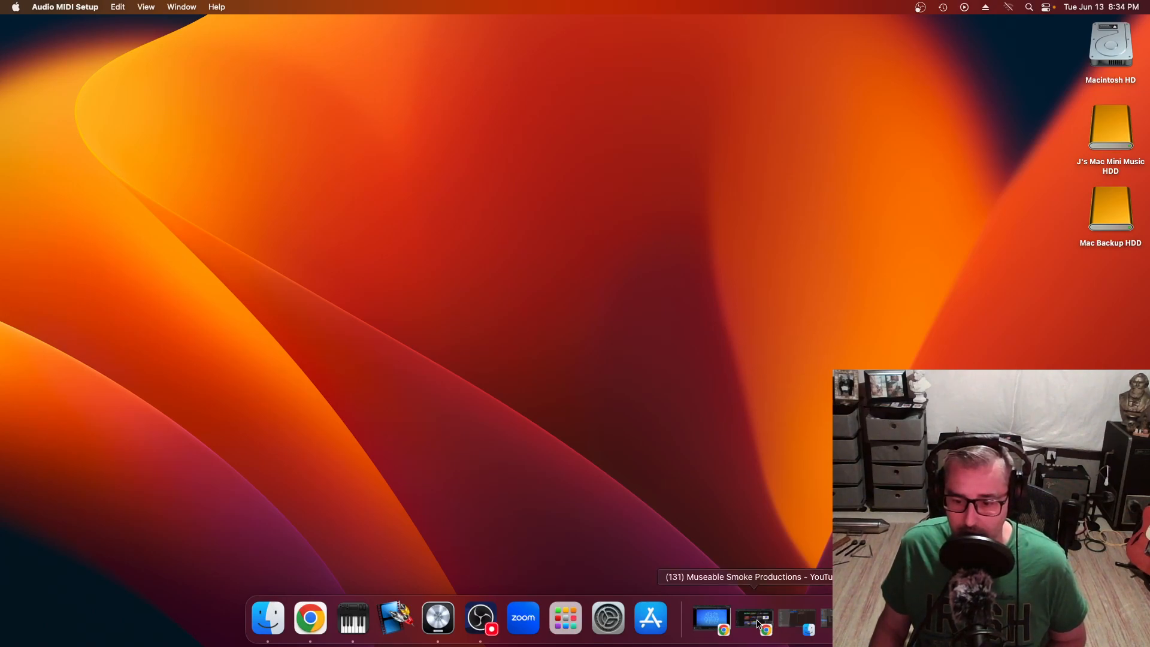
pyautogui.click(438, 619)
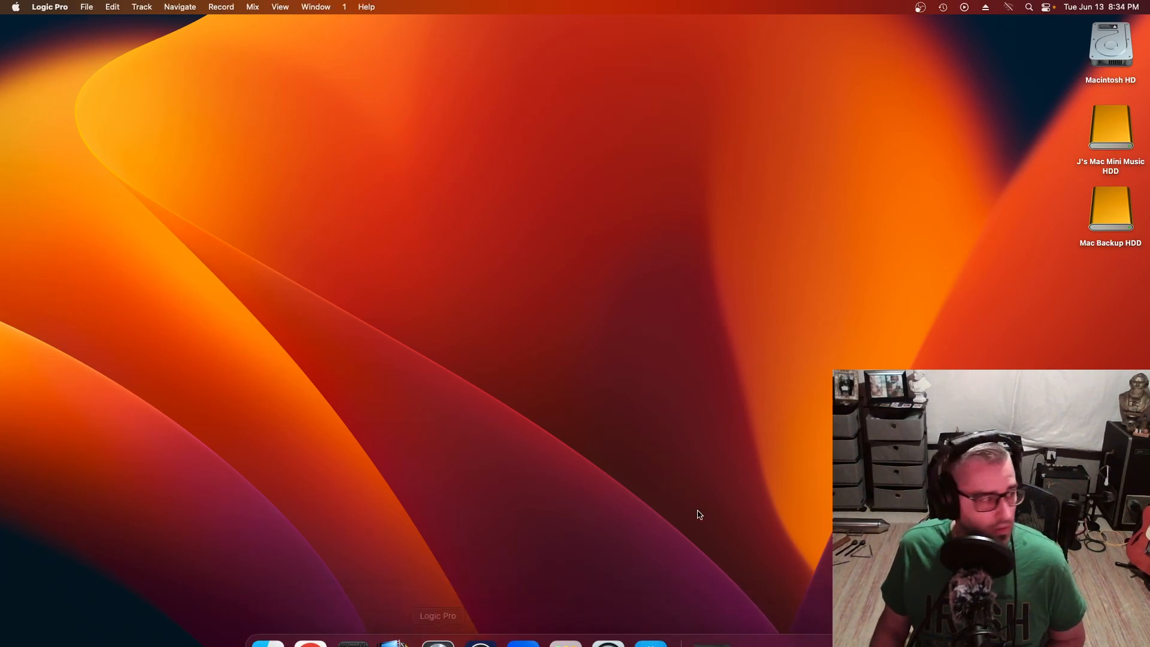
pyautogui.click(87, 8)
pyautogui.click(89, 27)
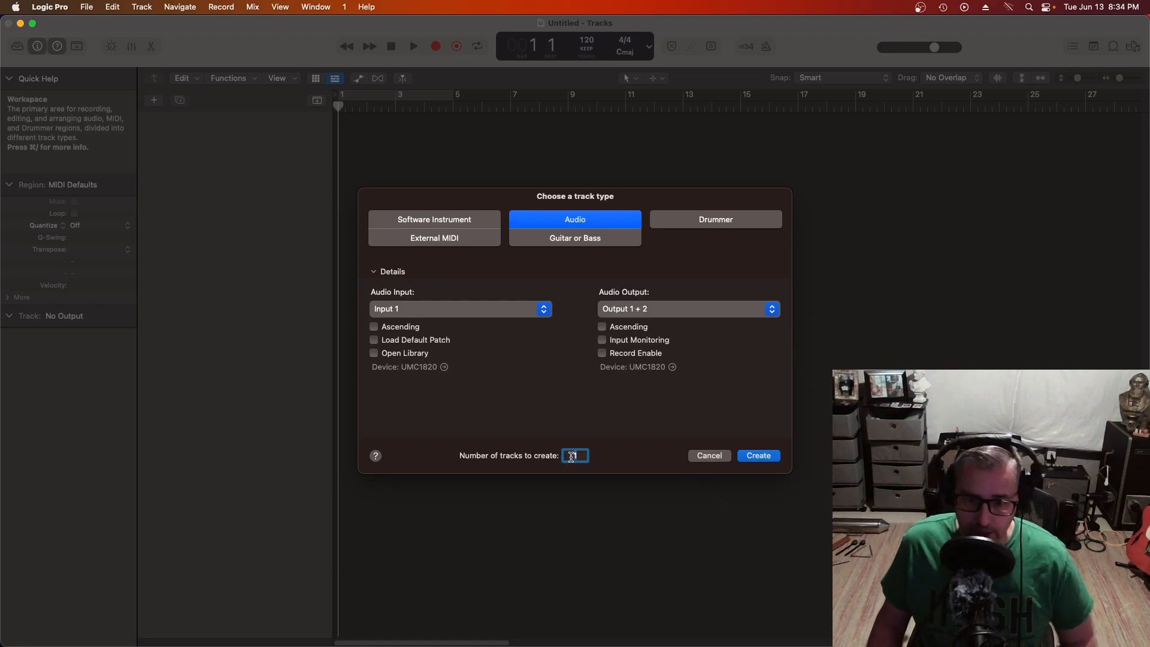
pyautogui.write('1')
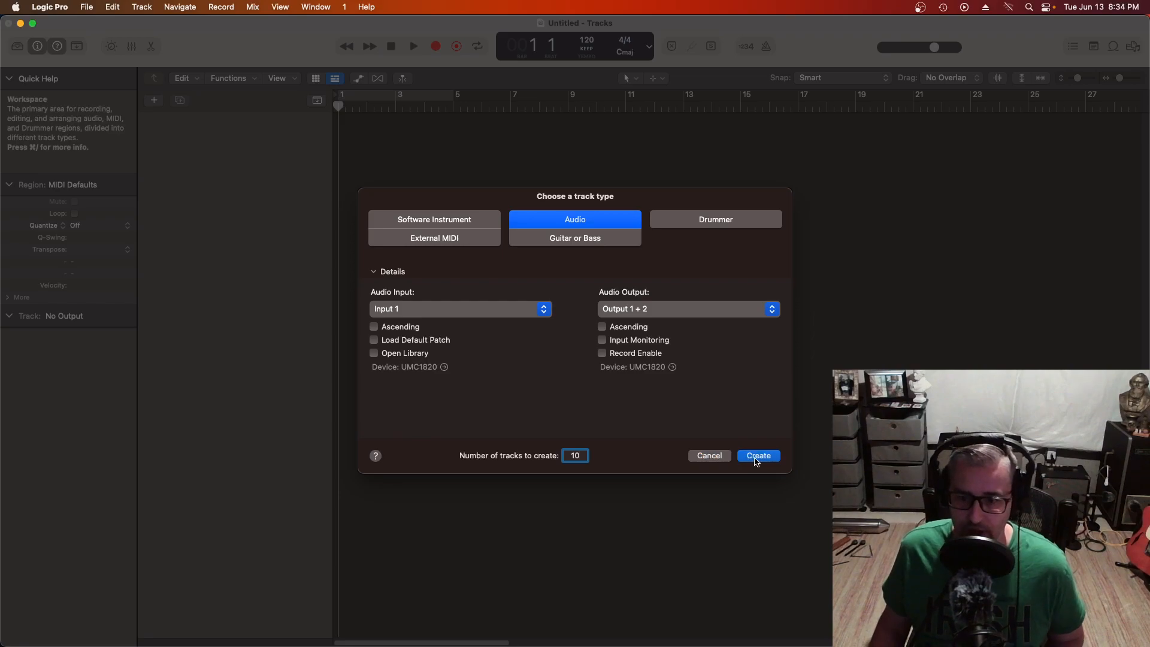
pyautogui.click(757, 456)
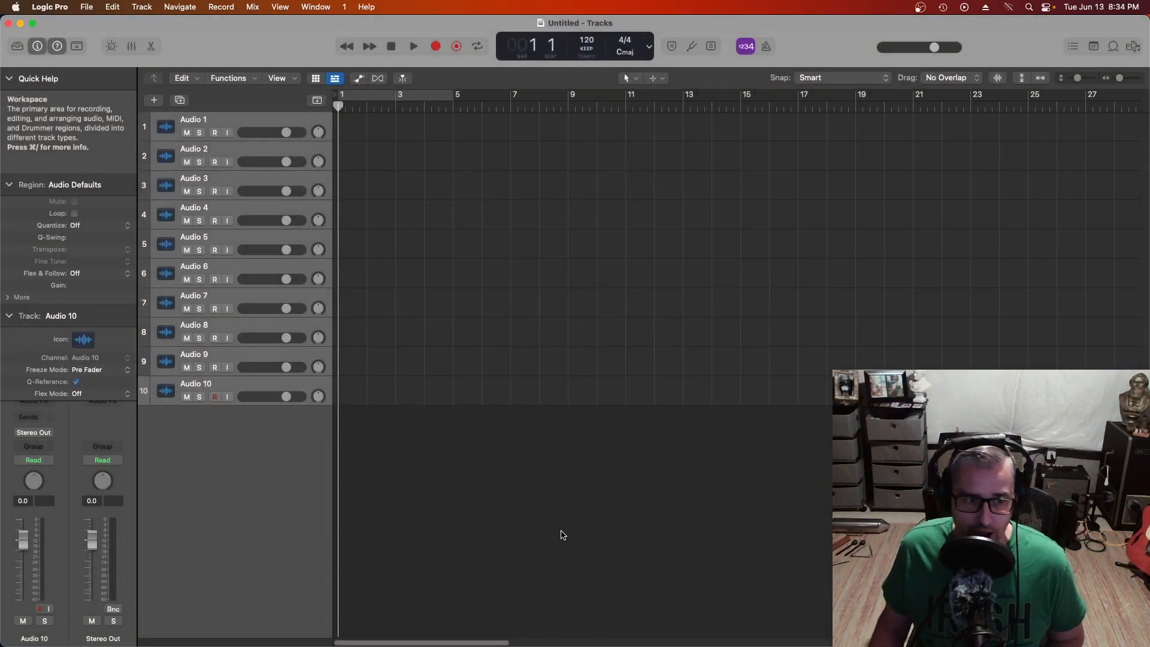
# Increase the vertical zoom of the tracks area and select only the Audio 1 track.
pyautogui.moveTo(1078, 79); pyautogui.dragTo(1087, 84)
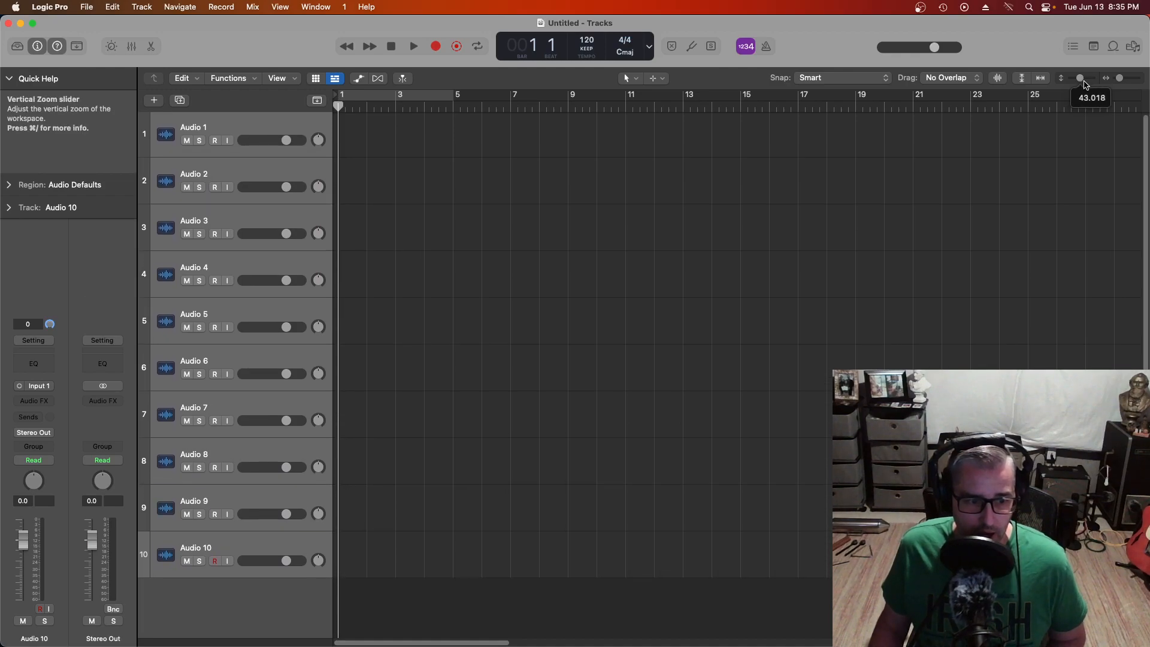
pyautogui.click(259, 602)
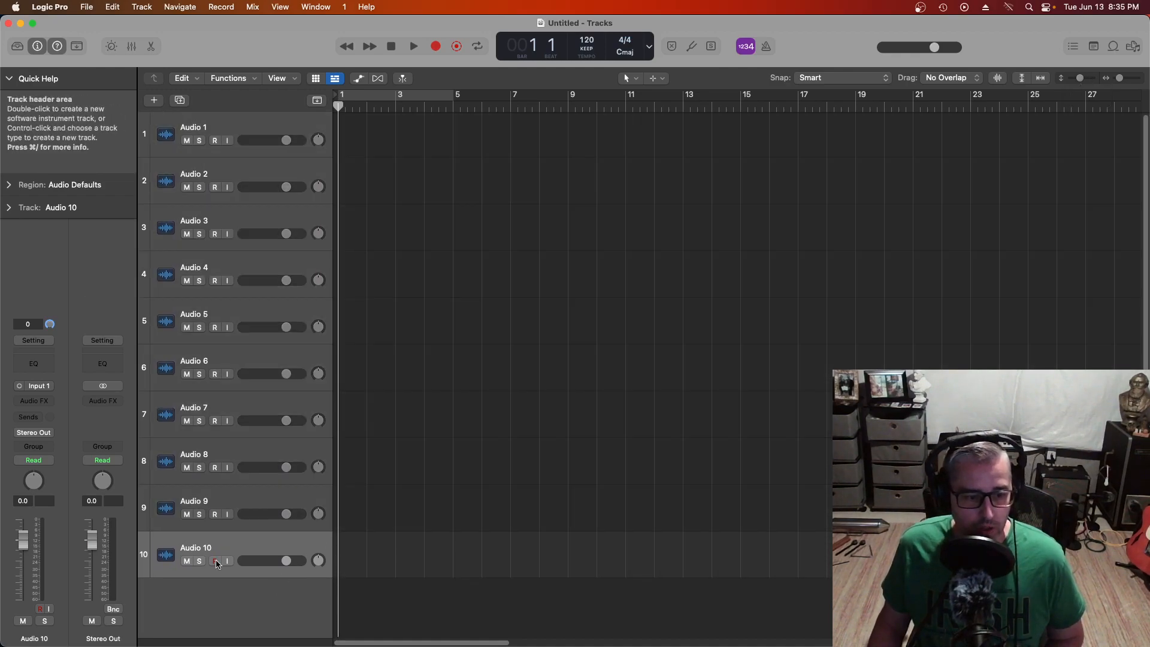
pyautogui.click(252, 120)
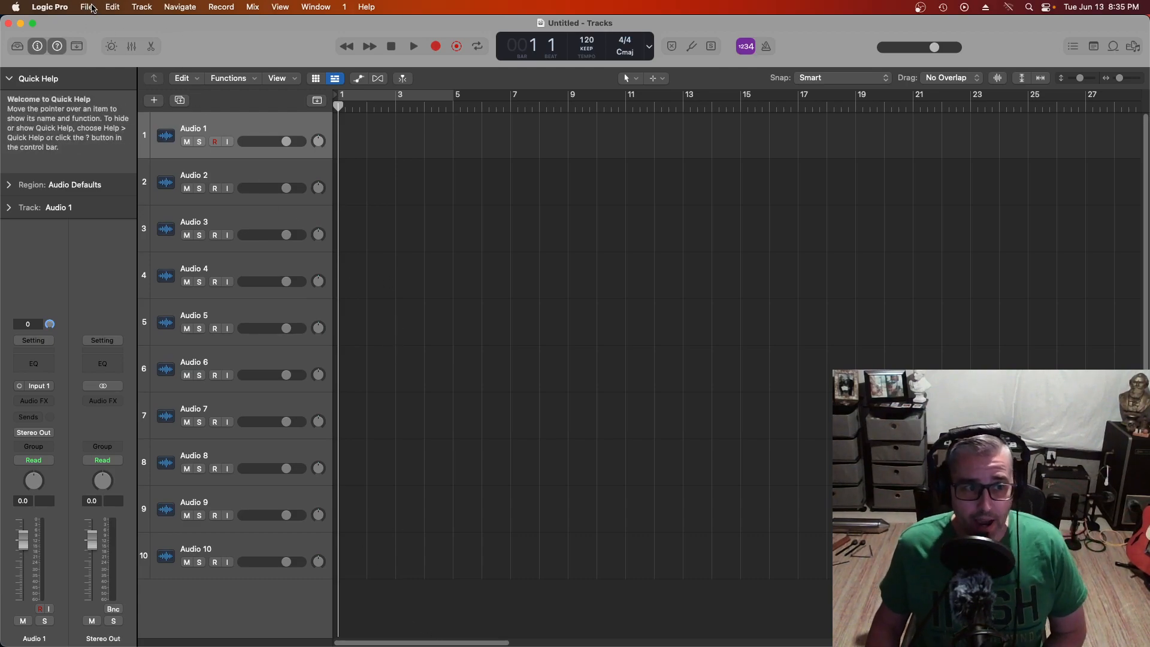
# Set the audio input device to Multi-Input Device in the audio settings, apply the change and close the settings.
pyautogui.click(40, 11)
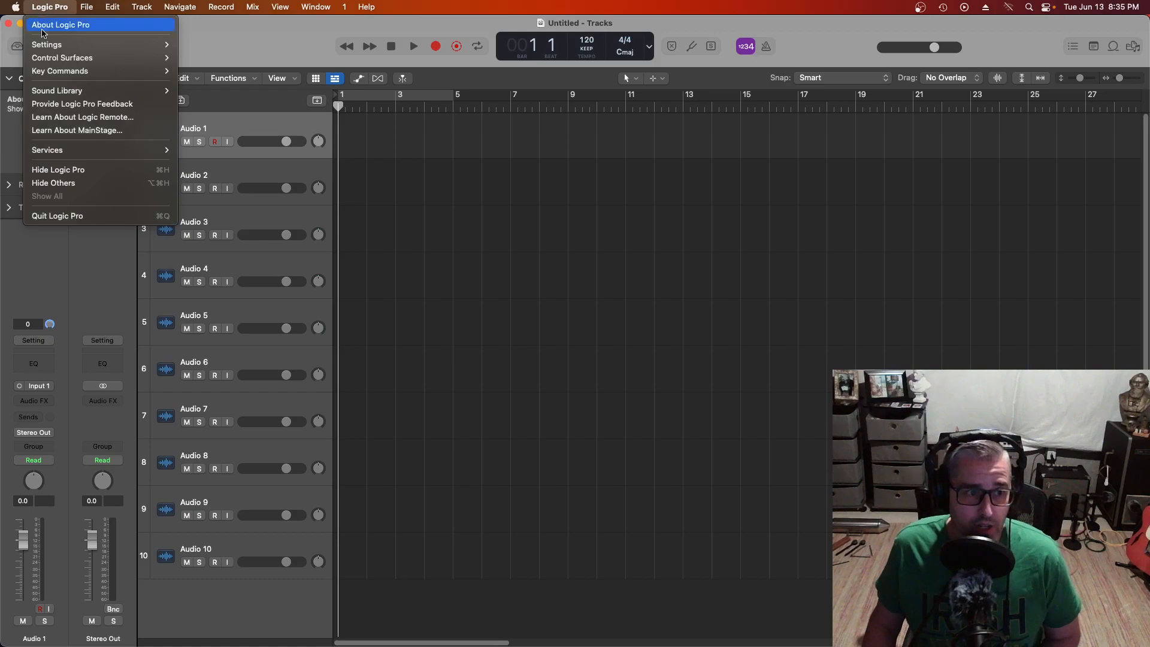
pyautogui.moveTo(72, 44)
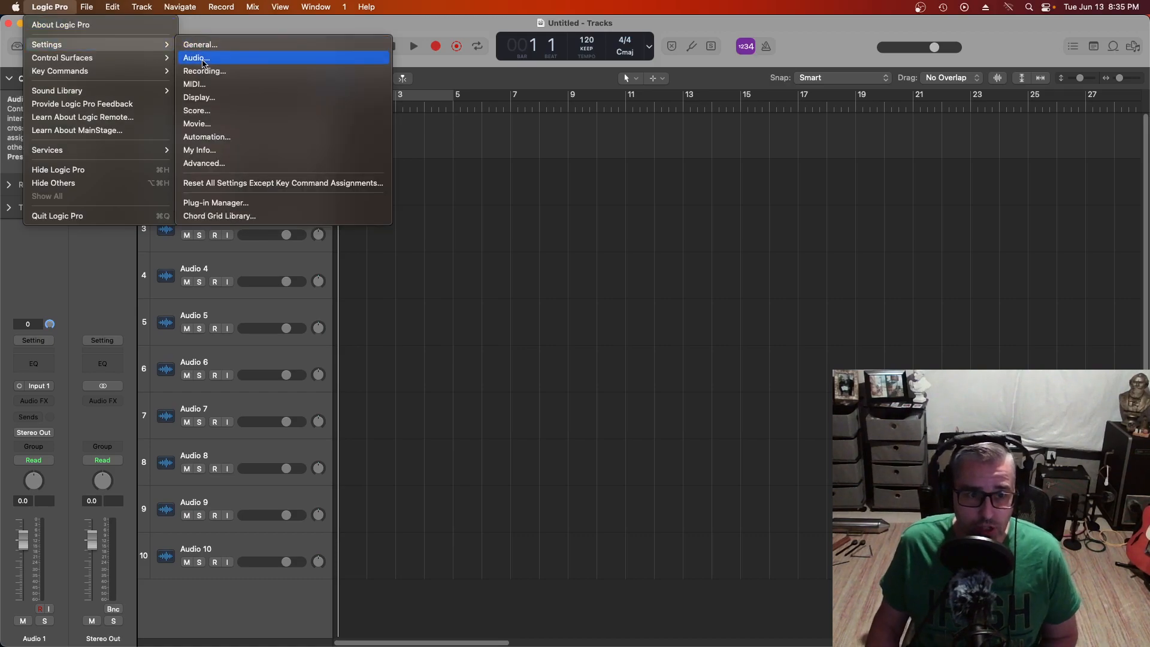
pyautogui.click(203, 63)
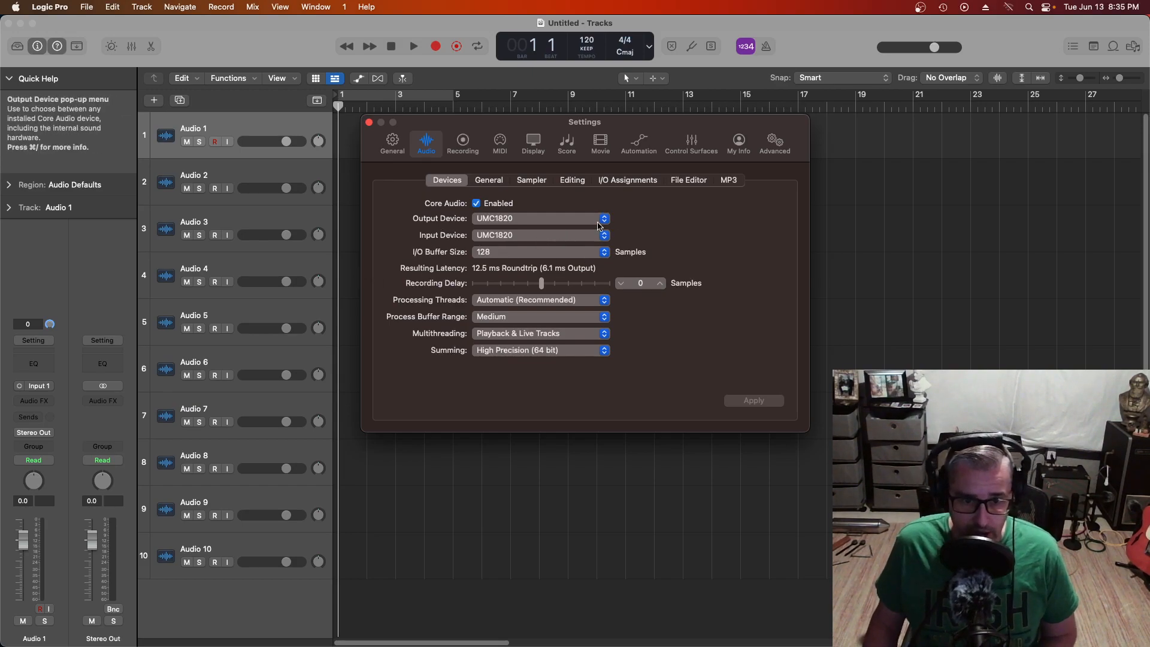
pyautogui.click(604, 237)
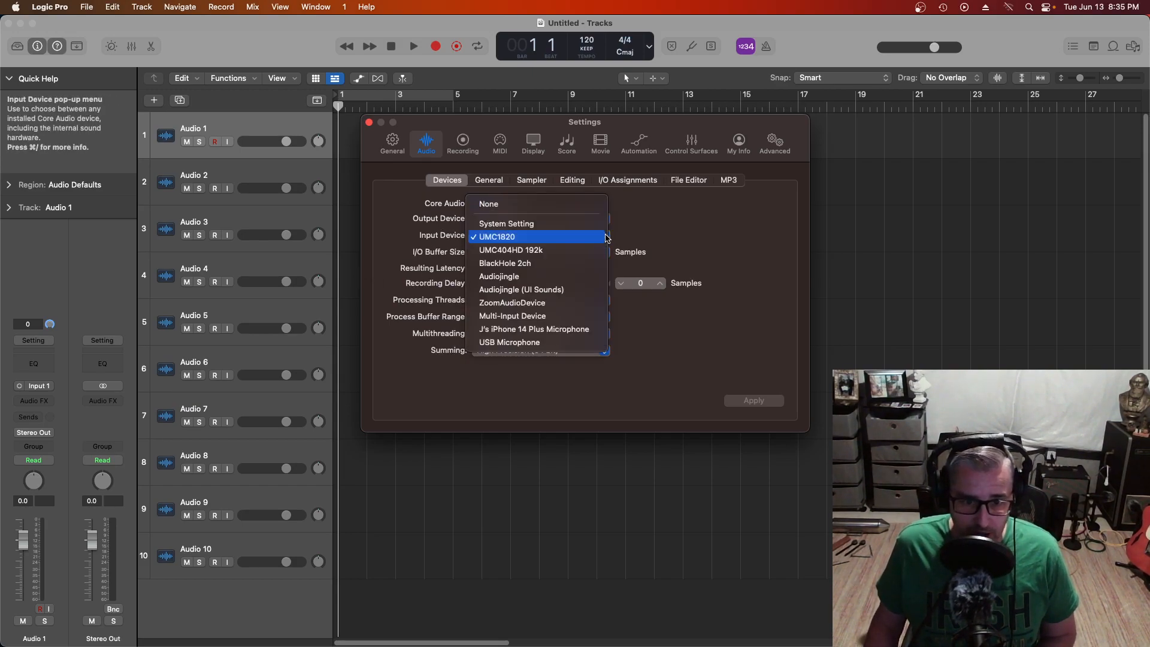
pyautogui.click(507, 317)
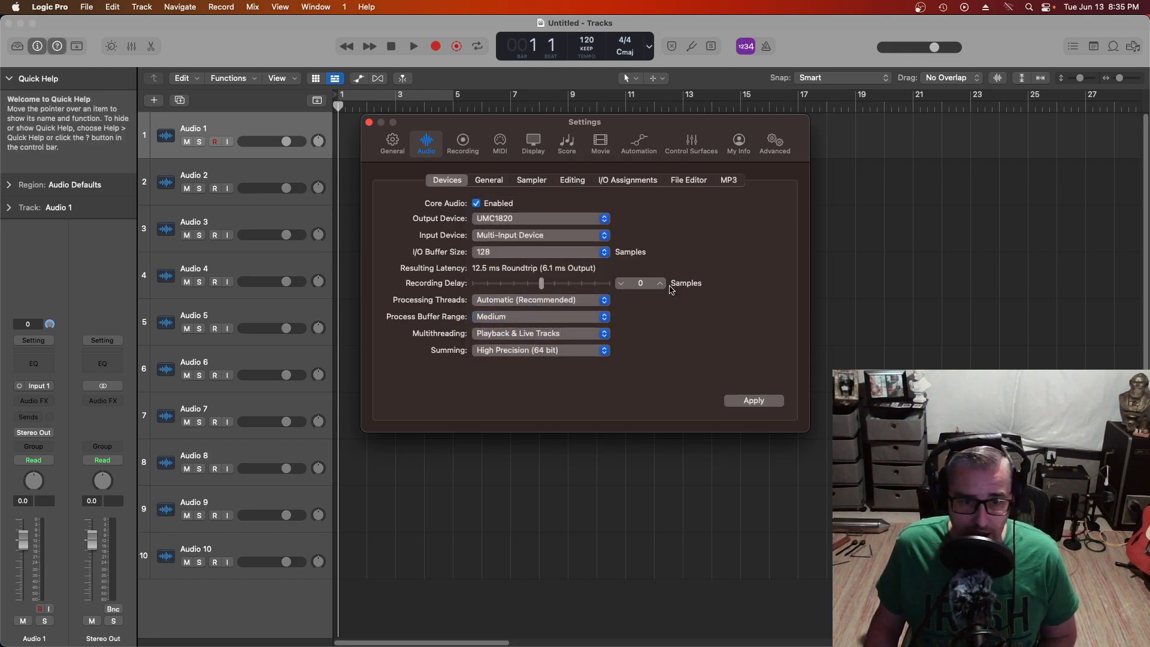
pyautogui.click(750, 401)
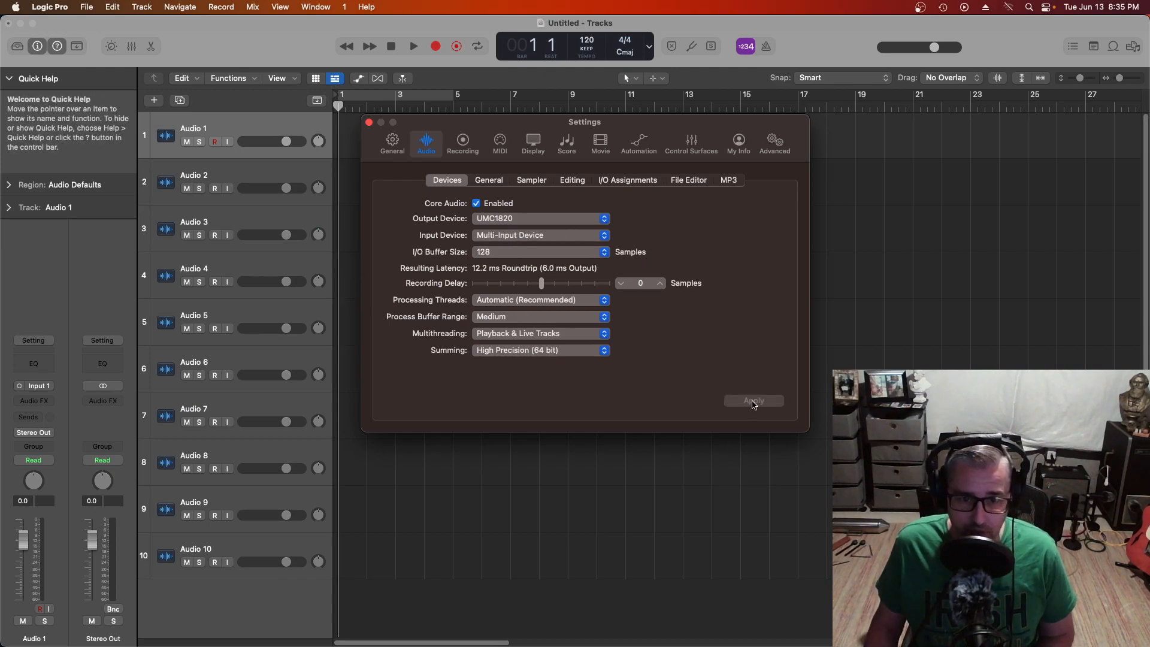
pyautogui.click(369, 122)
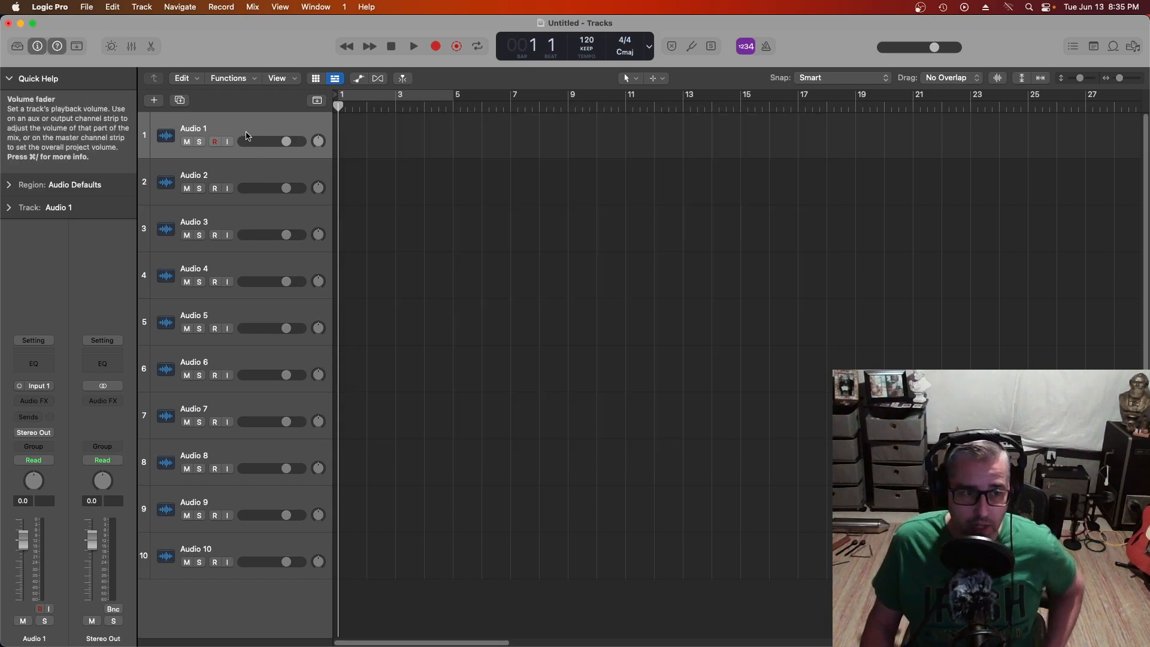
# Show the mixer and assign Input 2 to the Audio 2 channel and Input 3 to the Audio 3 channel.
pyautogui.click(133, 52)
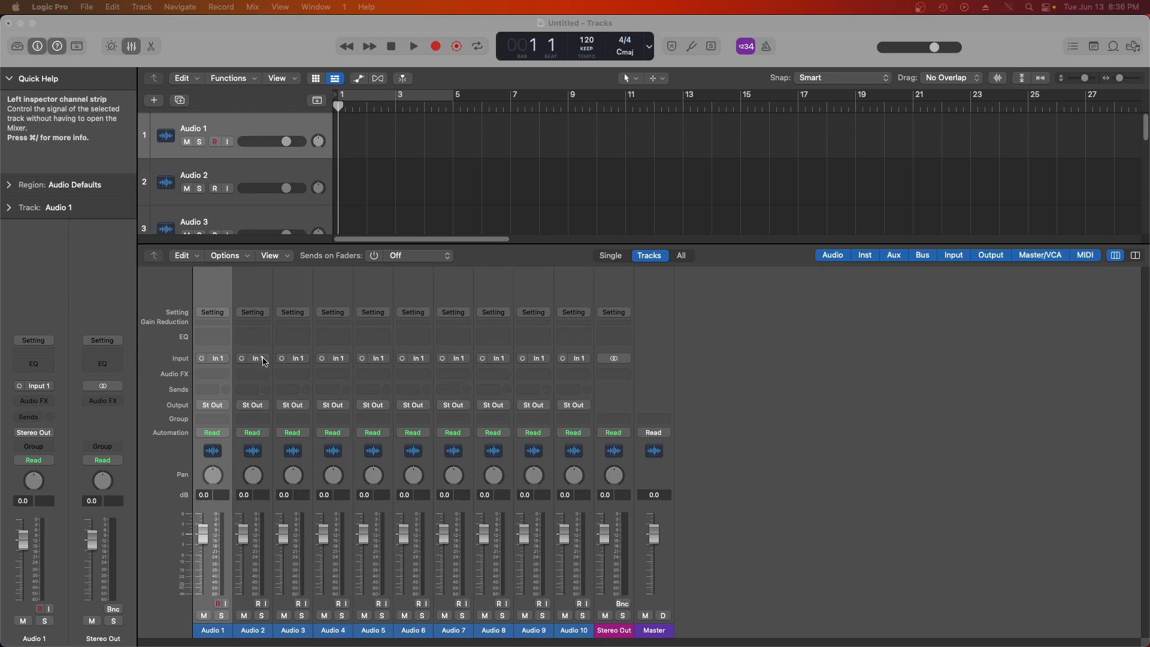
pyautogui.click(266, 359)
pyautogui.moveTo(276, 398)
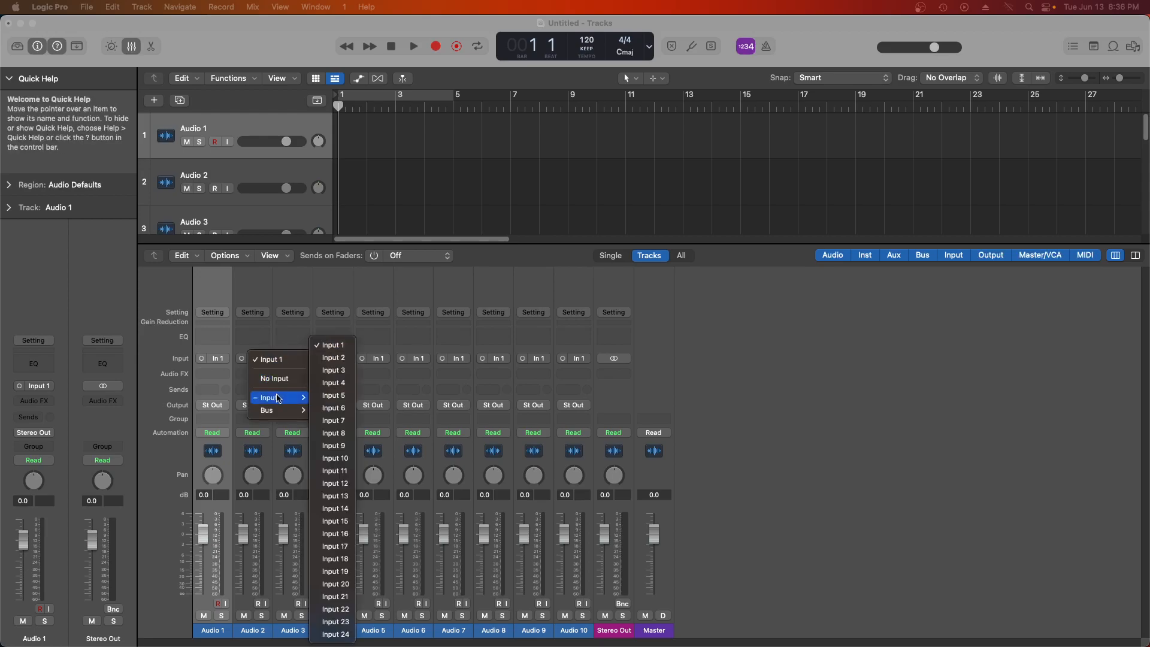
pyautogui.click(336, 359)
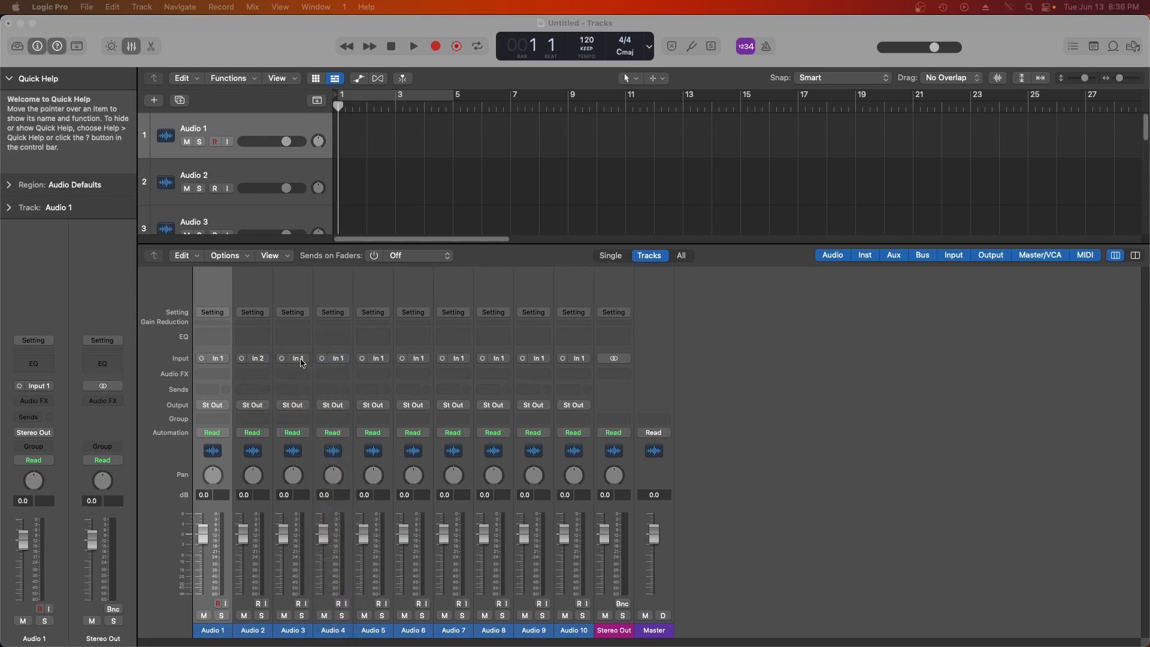
pyautogui.click(302, 360)
pyautogui.moveTo(337, 401)
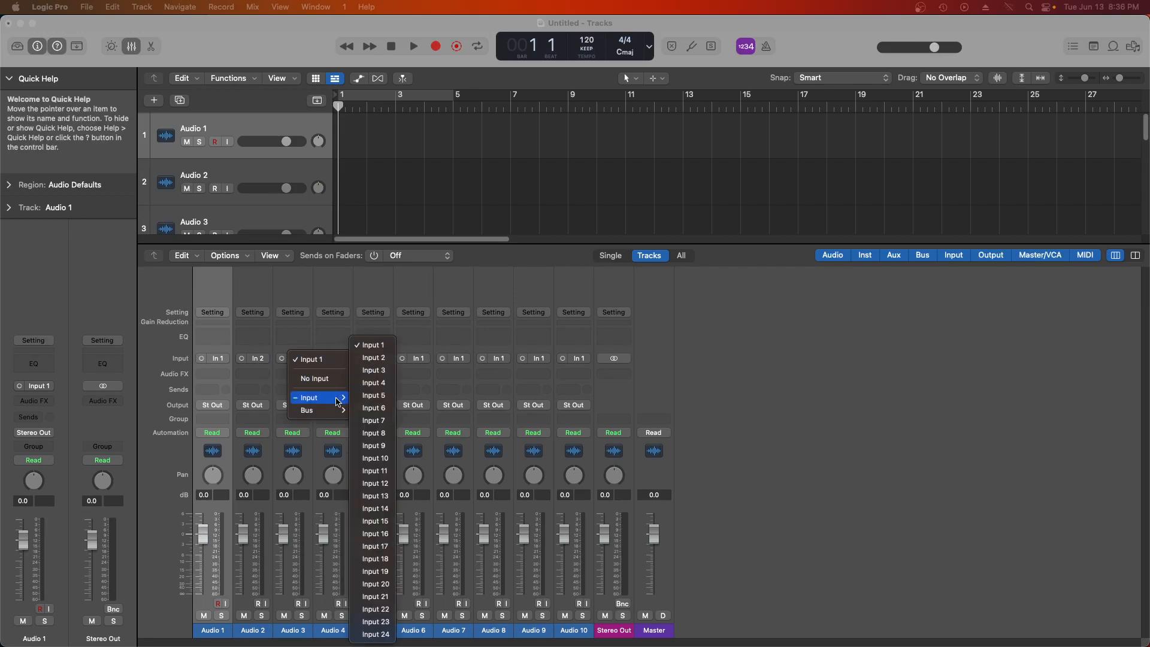
pyautogui.click(375, 371)
# Return the inputs of the Audio 3 and Audio 2 channels to Input 1 and hide the mixer.
pyautogui.click(306, 361)
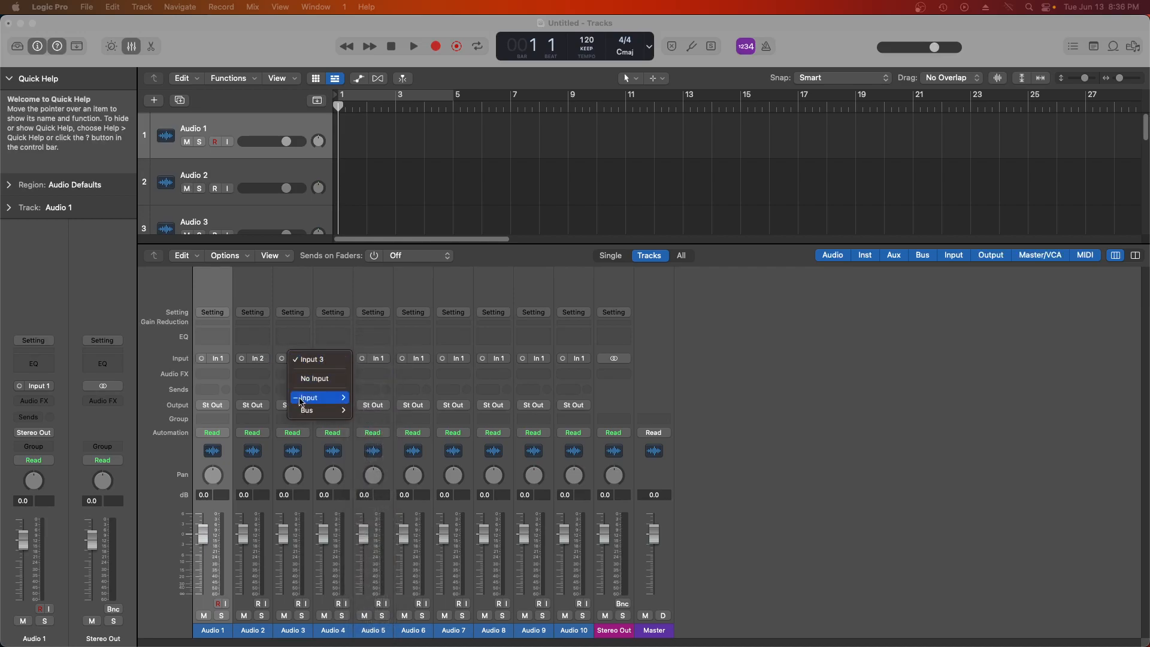
pyautogui.moveTo(306, 397)
pyautogui.click(375, 359)
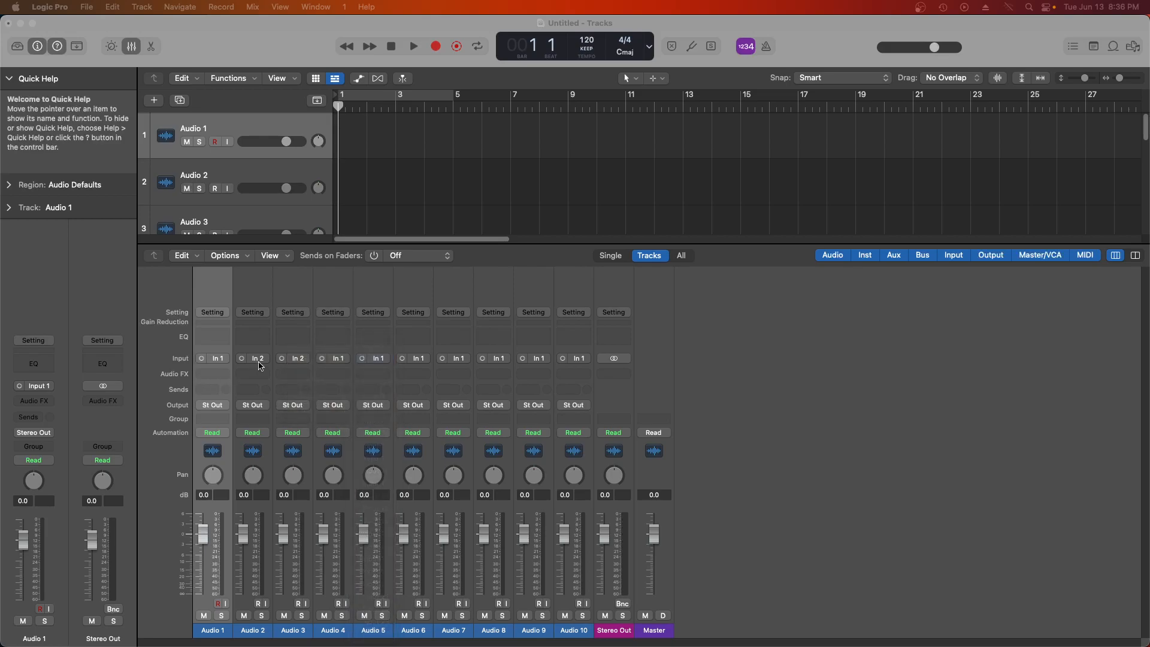
pyautogui.click(306, 361)
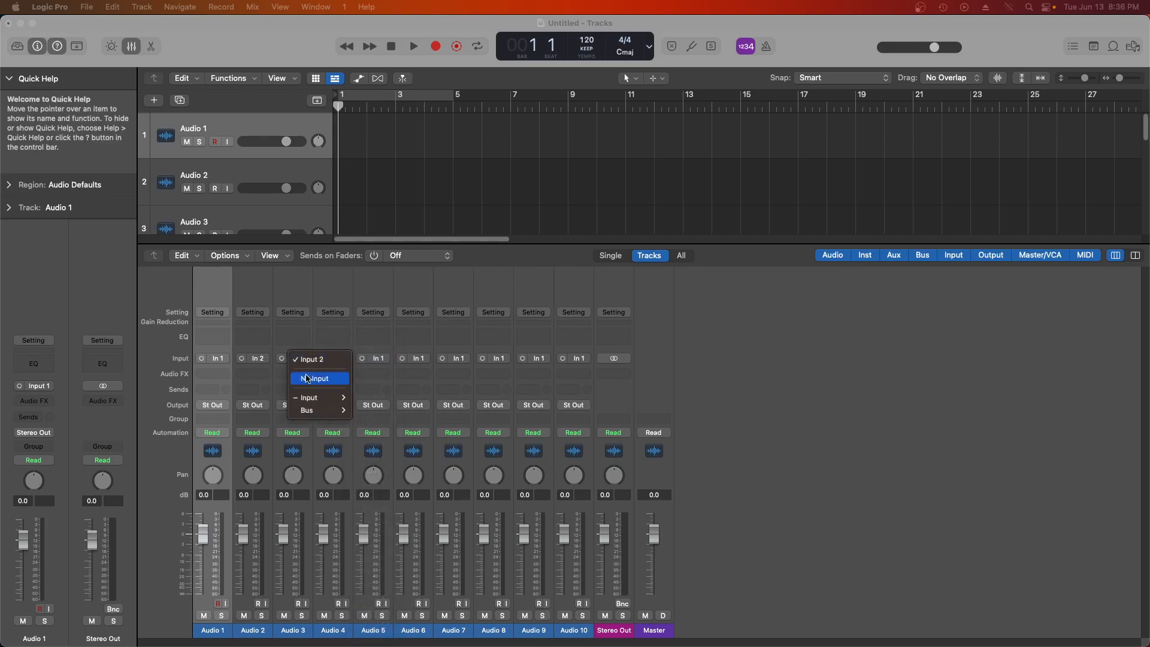
pyautogui.moveTo(307, 398)
pyautogui.click(373, 345)
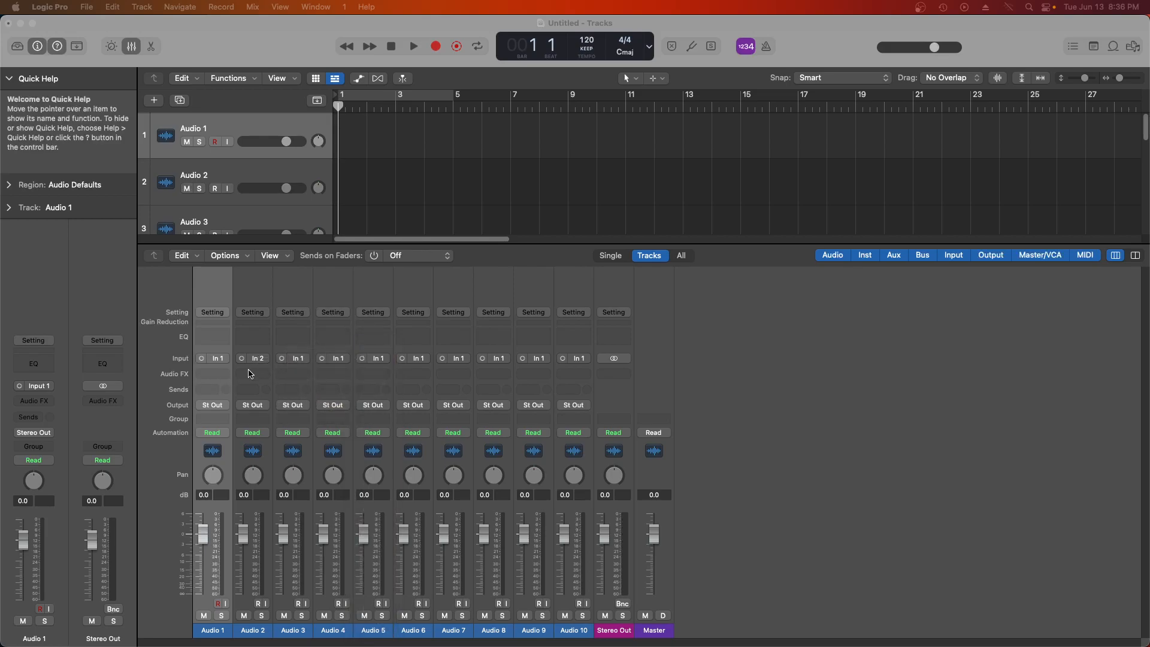
pyautogui.click(262, 359)
pyautogui.moveTo(283, 398)
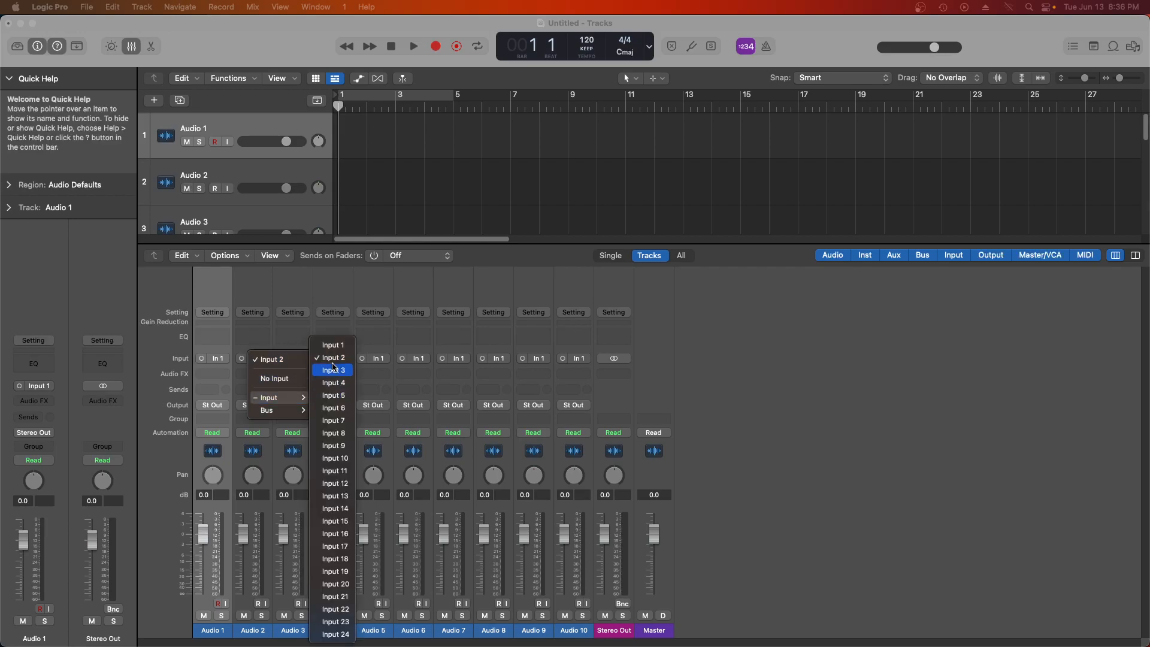
pyautogui.click(332, 346)
pyautogui.click(895, 489)
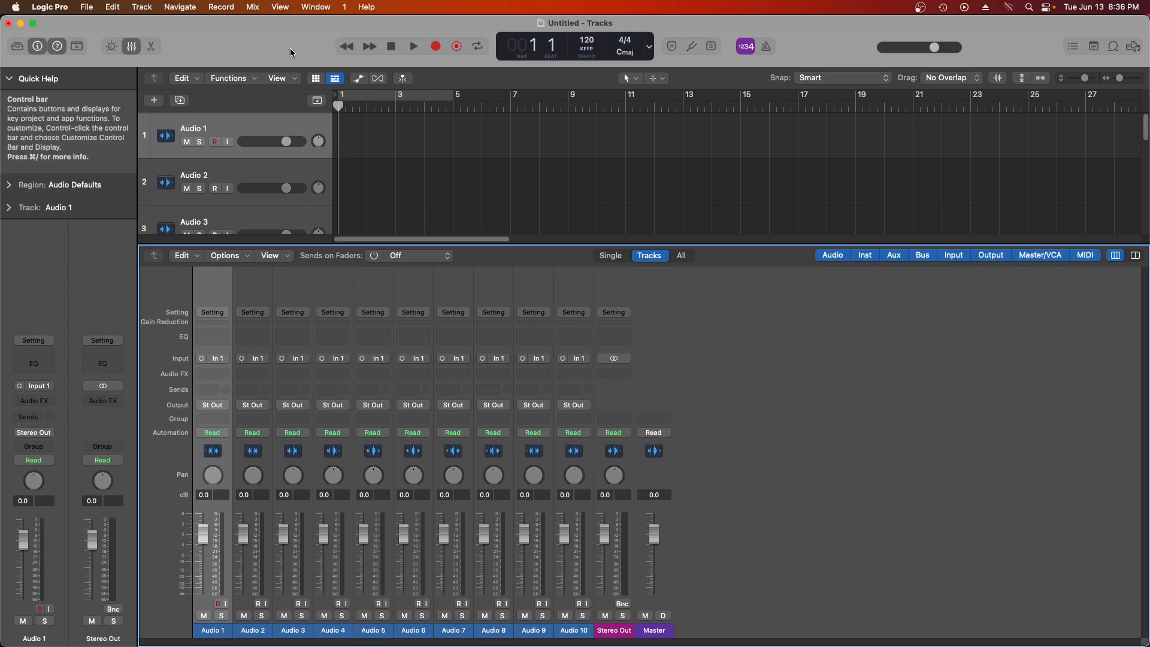
pyautogui.click(132, 46)
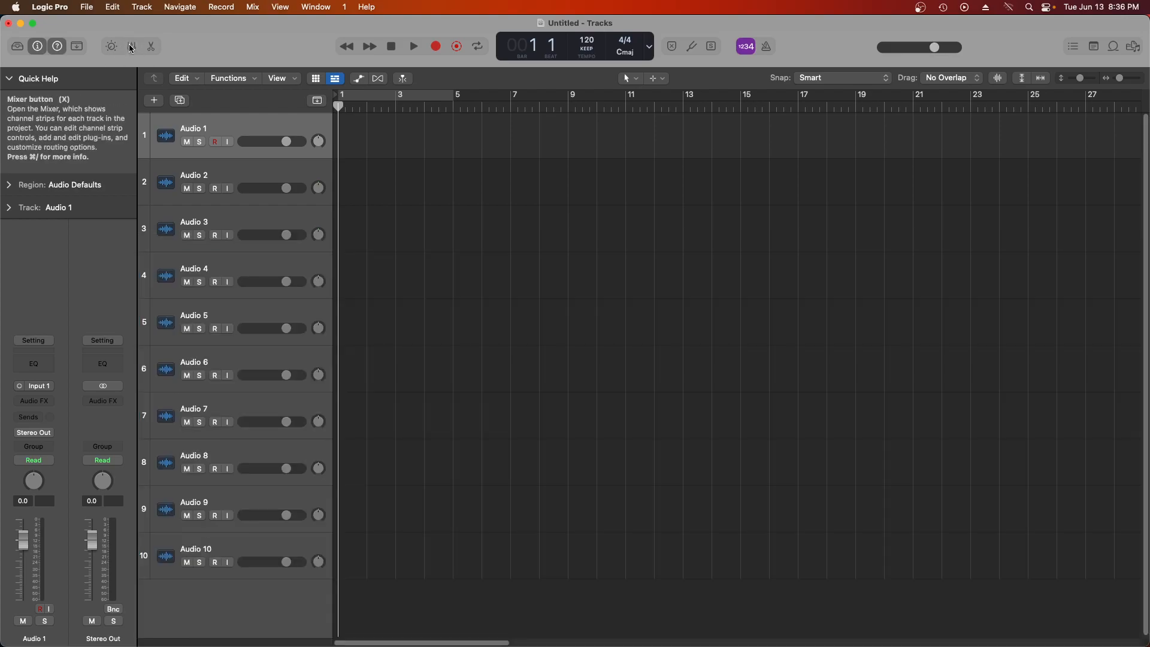
# Open the I/O Labels window and look through its list of input, output and bus channels.
pyautogui.click(255, 8)
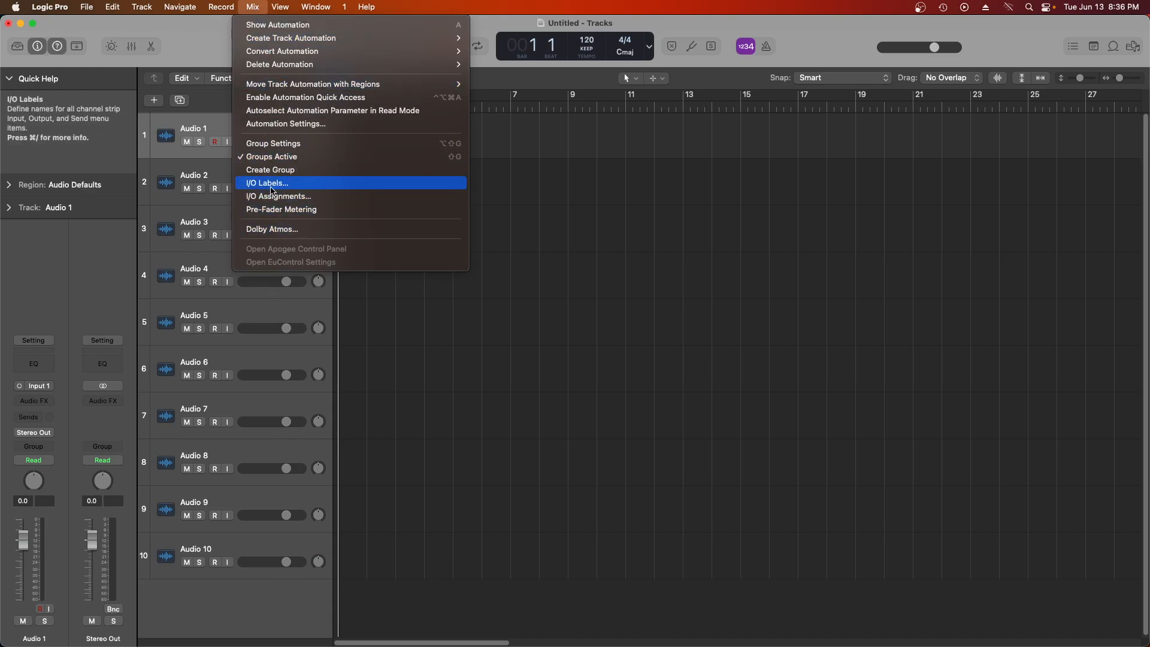
pyautogui.click(271, 189)
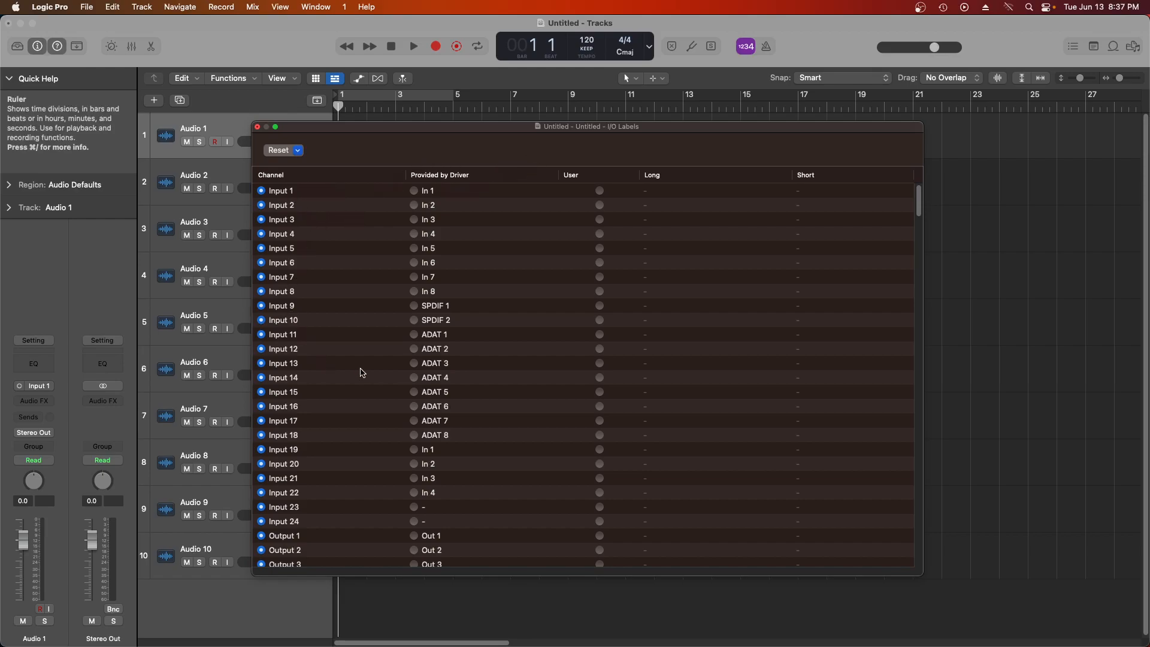
pyautogui.scroll(-5, 335, 374)
pyautogui.scroll(-10, 336, 378)
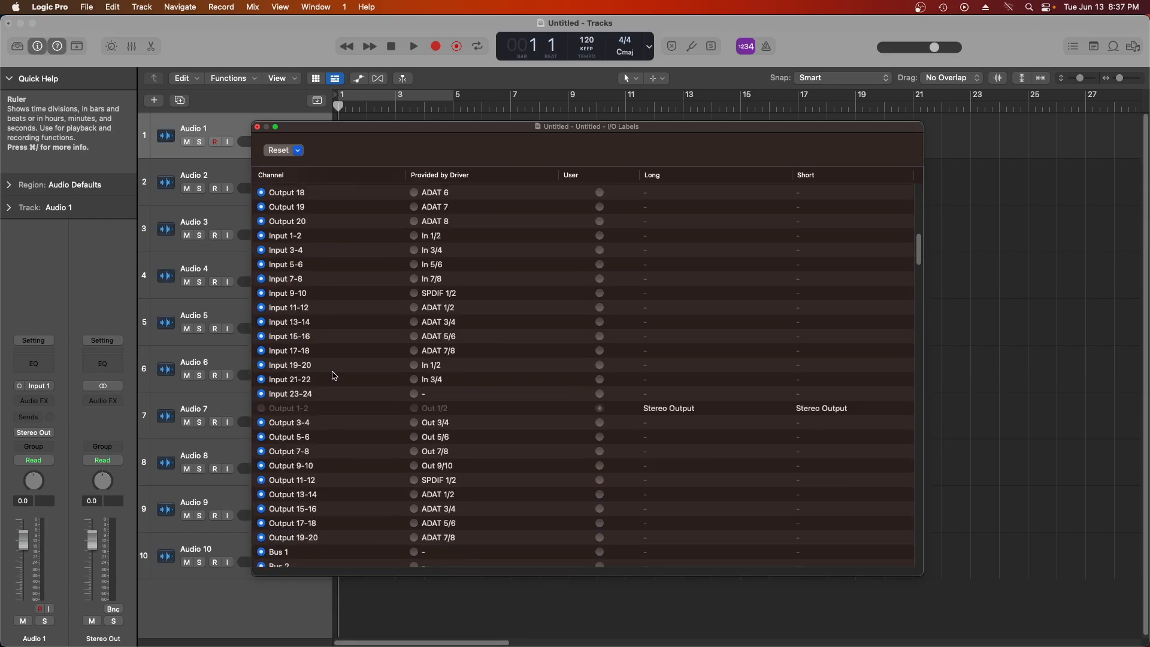
pyautogui.scroll(-12, 333, 375)
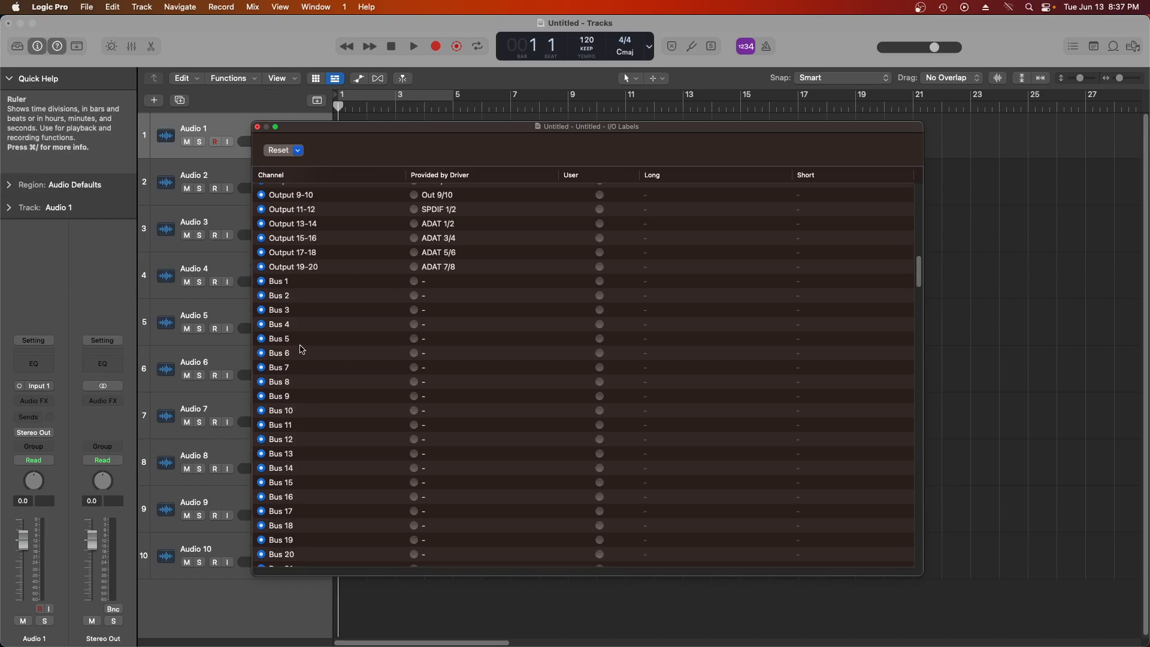
pyautogui.scroll(-5, 919, 275)
pyautogui.moveTo(921, 277); pyautogui.dragTo(883, 150)
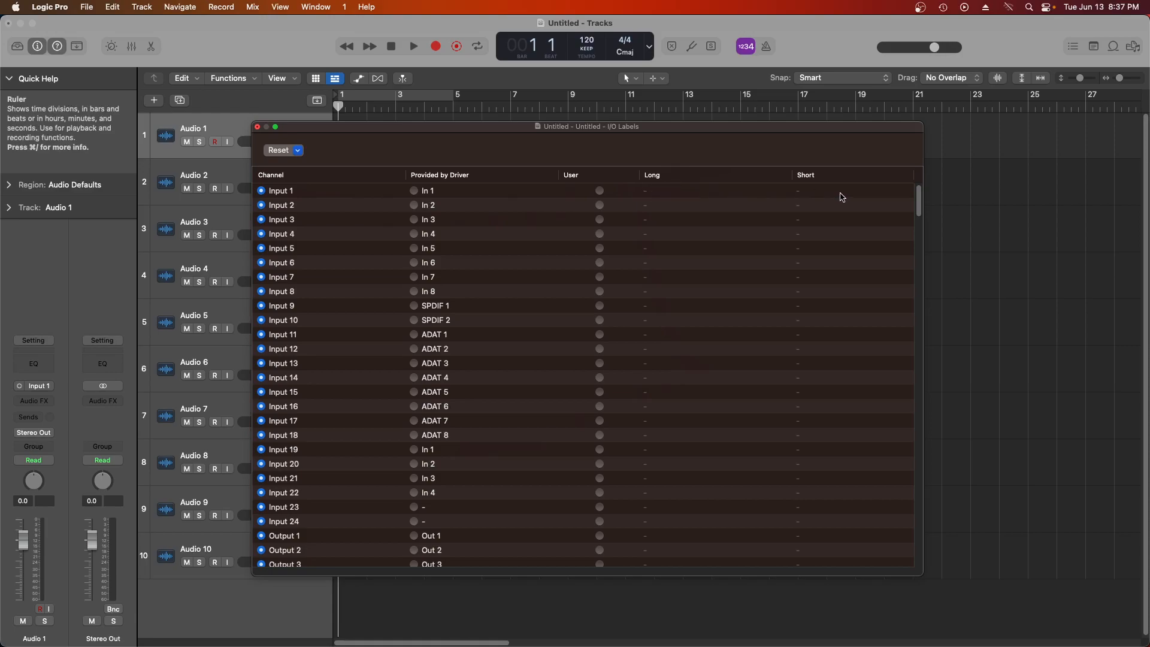
# Set the long user label of Input 1 to SM57.
pyautogui.click(647, 196)
pyautogui.doubleClick(648, 195)
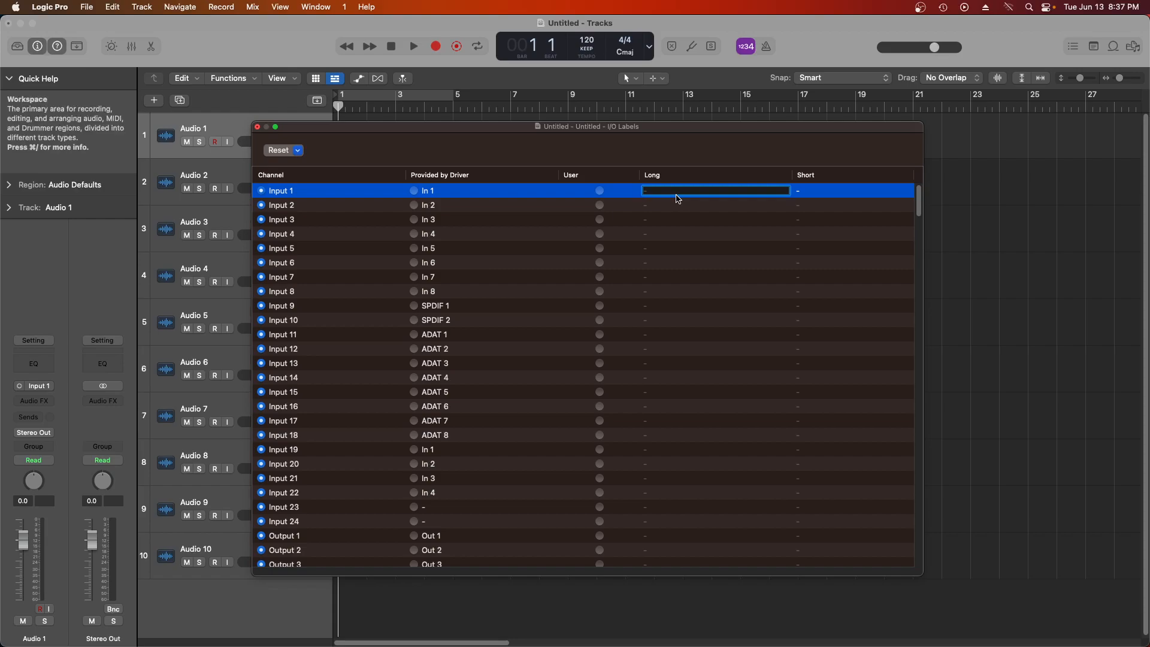
pyautogui.write('Sm57')
pyautogui.press('BackSpace')
pyautogui.press('BackSpace')
pyautogui.press('BackSpace')
pyautogui.write('M57')
pyautogui.press('Return')
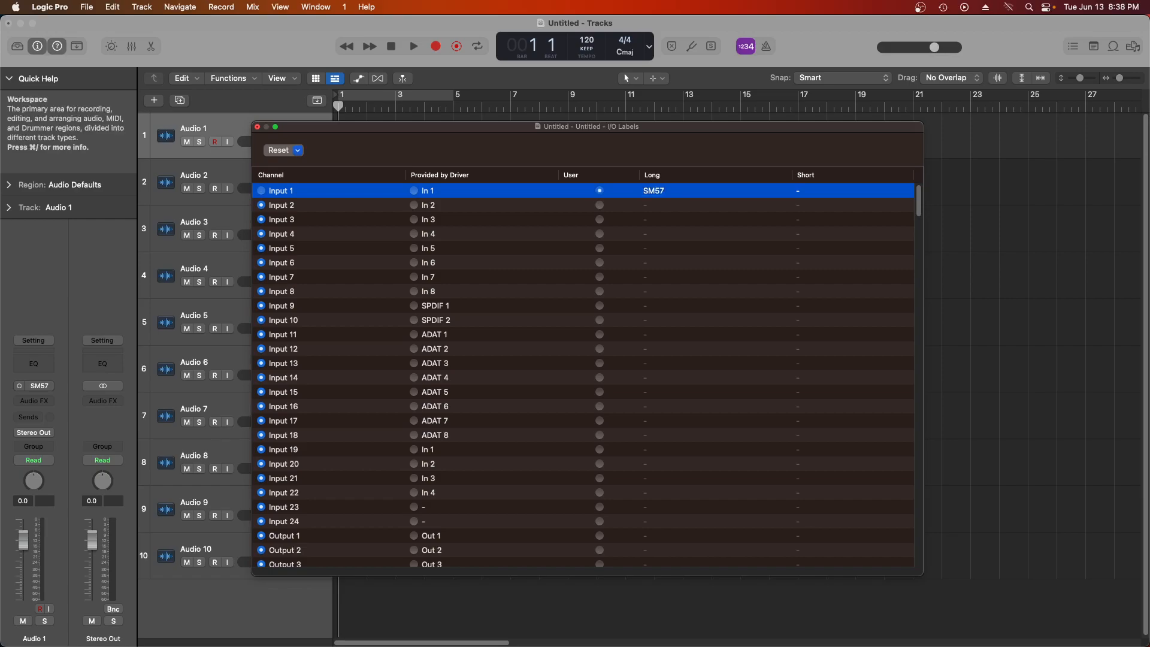
# Set the long user label of Input 2 to SM58.
pyautogui.click(649, 209)
pyautogui.doubleClick(649, 207)
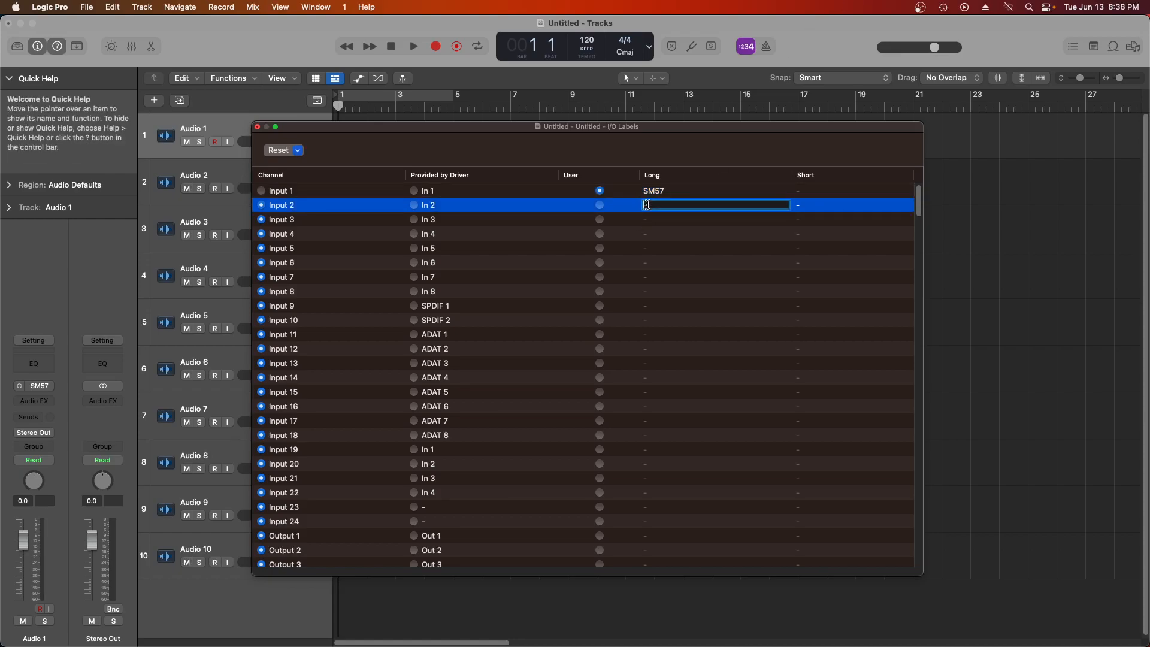
pyautogui.write('SM58')
pyautogui.press('Return')
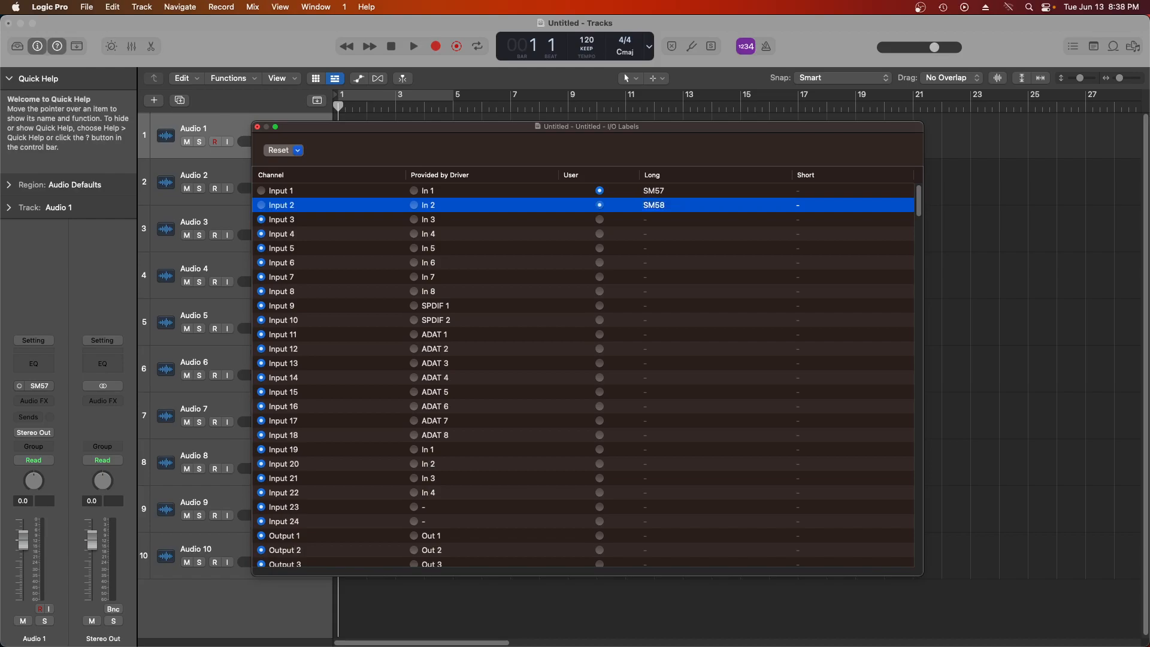
# Set the long user labels of Input 3 to Worker Bee - OH L and Input 4 to Worker Bee - OH R.
pyautogui.click(651, 223)
pyautogui.click(651, 220)
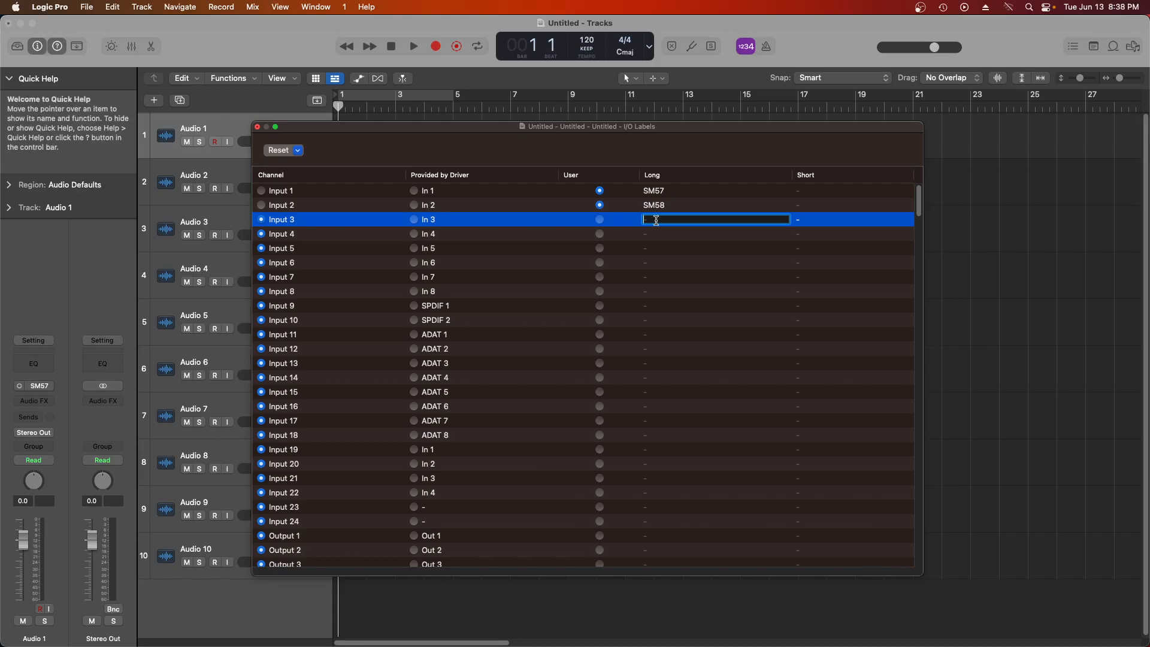
pyautogui.write('Worker Bee - OH L')
pyautogui.press('Return')
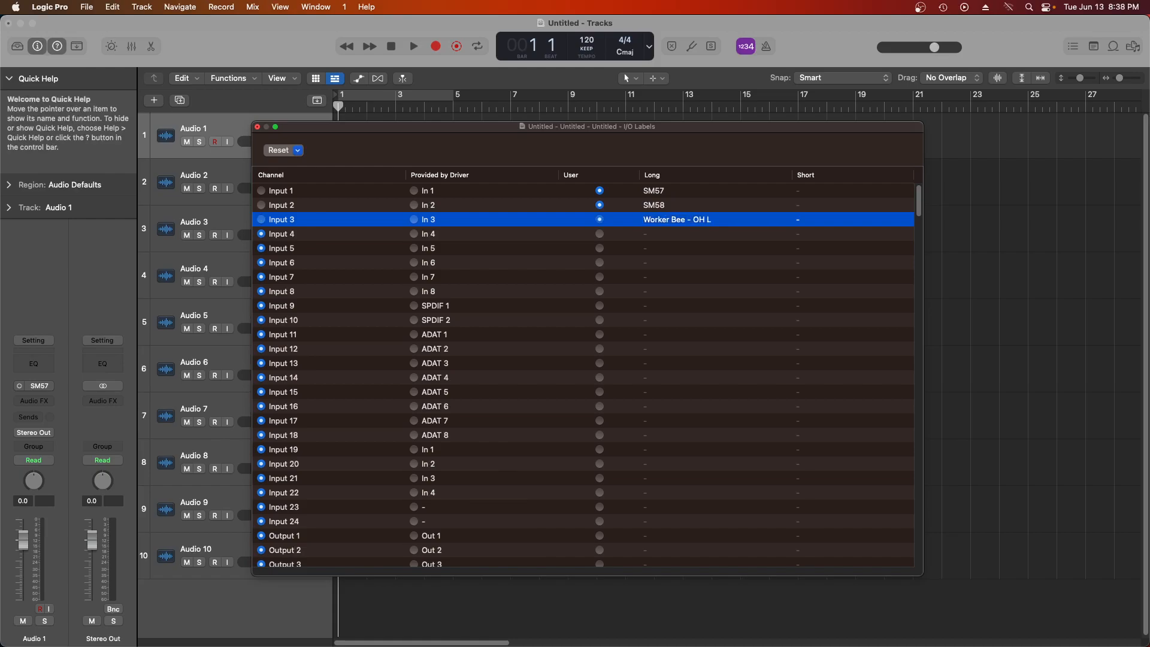
pyautogui.doubleClick(648, 233)
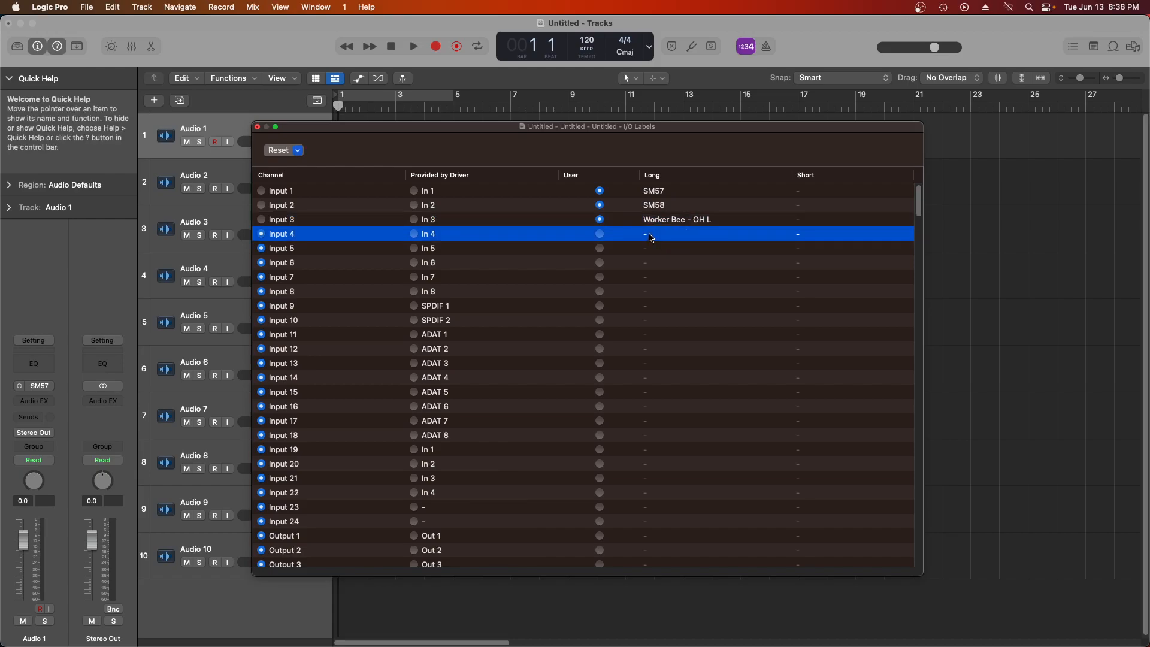
pyautogui.write('Wo')
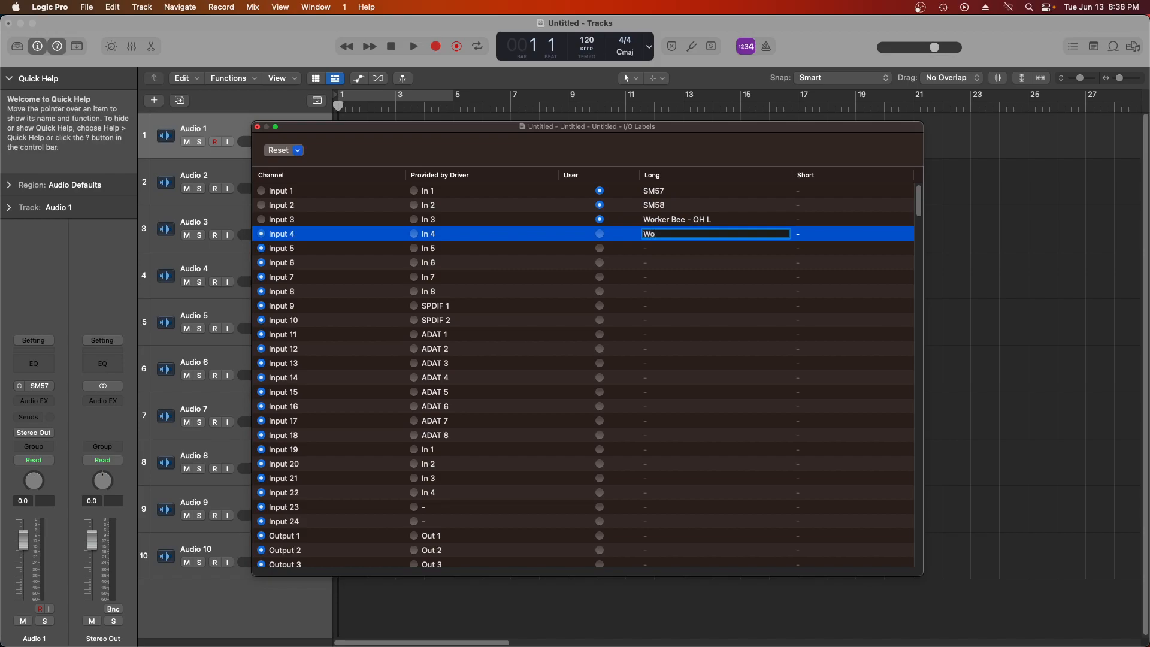
pyautogui.write('rker Bee - OH R')
pyautogui.press('Return')
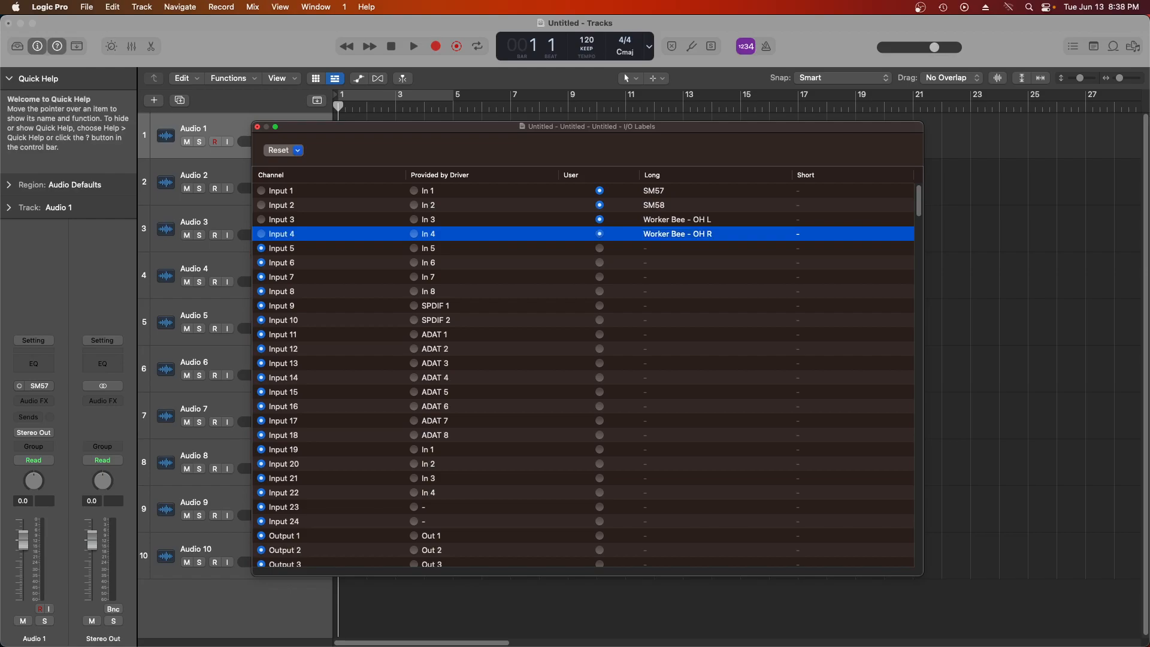
# Set the long user label of Input 5 to GREEN12 - HH.
pyautogui.doubleClick(645, 248)
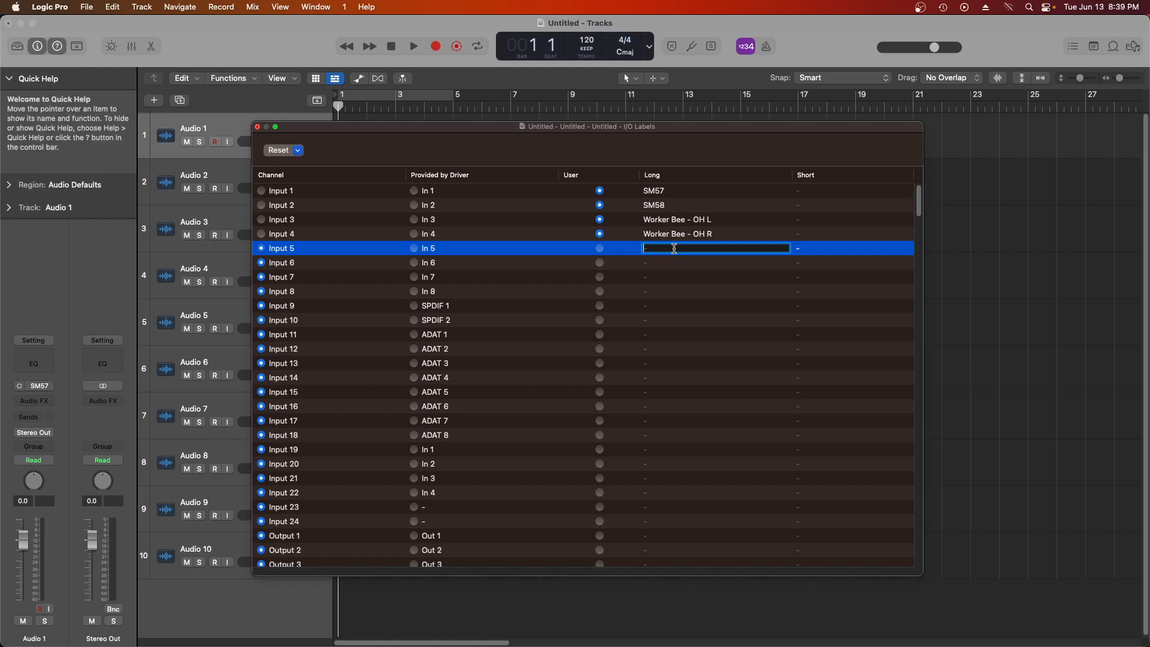
pyautogui.write('12 G')
pyautogui.write('auge')
pyautogui.write(' - G')
pyautogui.write('REEN')
pyautogui.write('12')
pyautogui.click(687, 248)
pyautogui.press('BackSpace')
pyautogui.press('BackSpace')
pyautogui.press('BackSpace')
pyautogui.press('BackSpace')
pyautogui.press('BackSpace')
pyautogui.press('BackSpace')
pyautogui.press('BackSpace')
pyautogui.press('BackSpace')
pyautogui.press('BackSpace')
pyautogui.press('BackSpace')
pyautogui.press('BackSpace')
pyautogui.click(680, 248)
pyautogui.write('- HH')
pyautogui.press('Return')
# Copy the long label of Input 5 to Input 6 and change it to GREEN12 - Ride.
pyautogui.click(677, 248)
pyautogui.tripleClick(676, 248)
pyautogui.press('super+c')
pyautogui.click(662, 264)
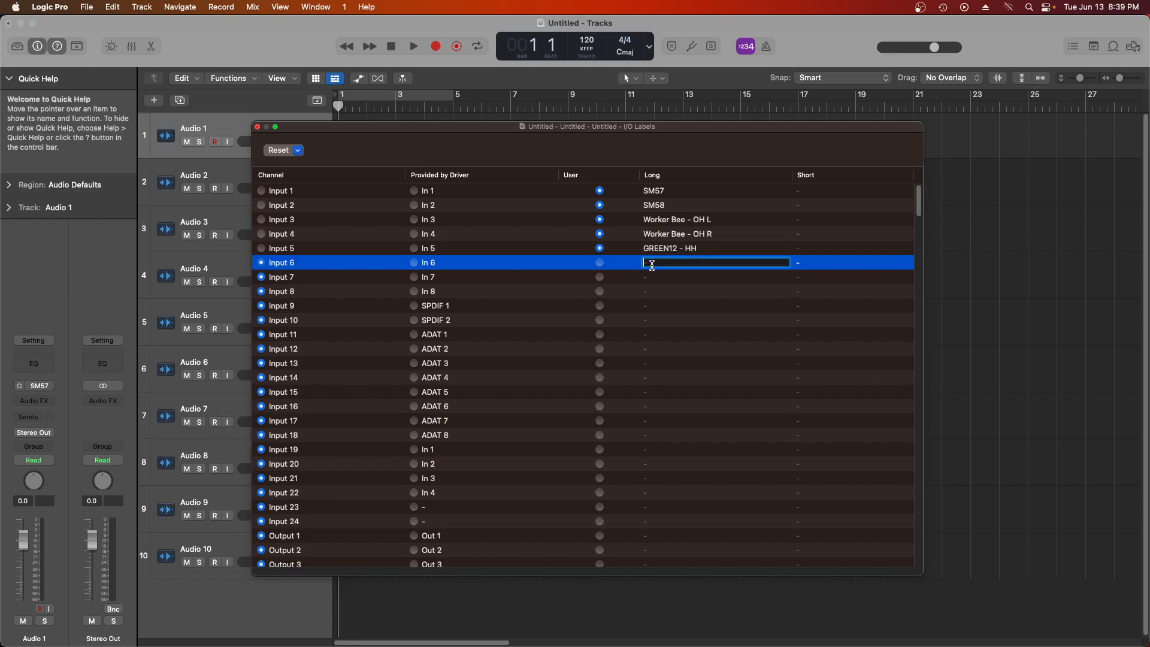
pyautogui.press('super+v')
pyautogui.doubleClick(692, 263)
pyautogui.write('Ride')
pyautogui.press('Return')
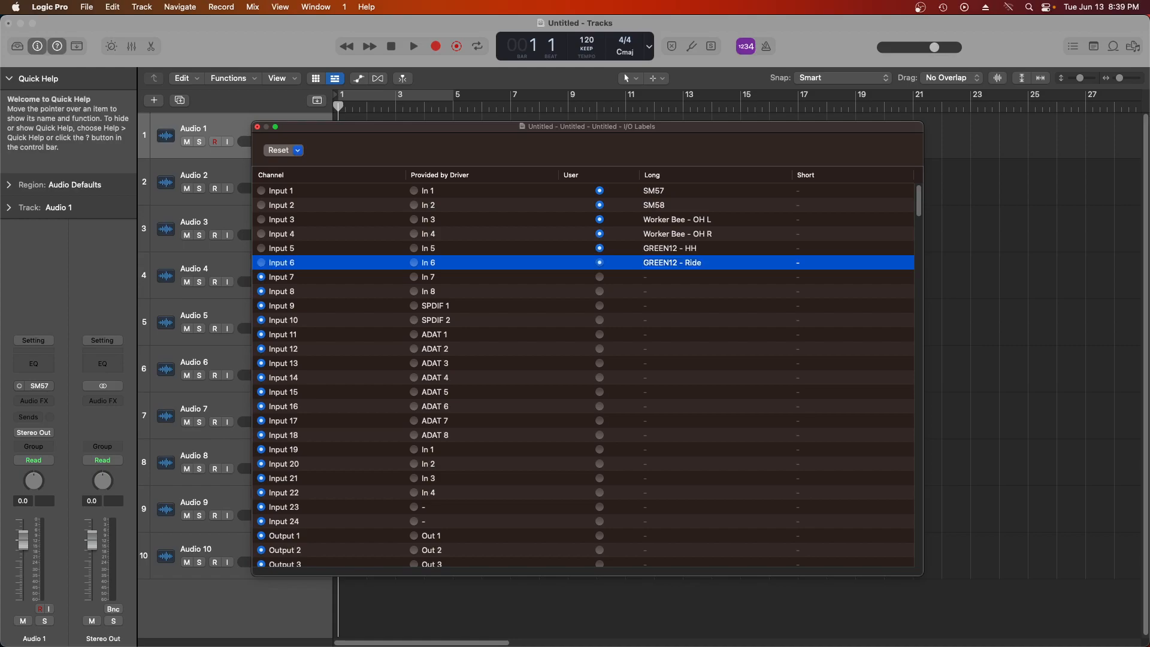
# Set the long user label of Input 7 to RED12 - Room L.
pyautogui.click(656, 279)
pyautogui.click(656, 280)
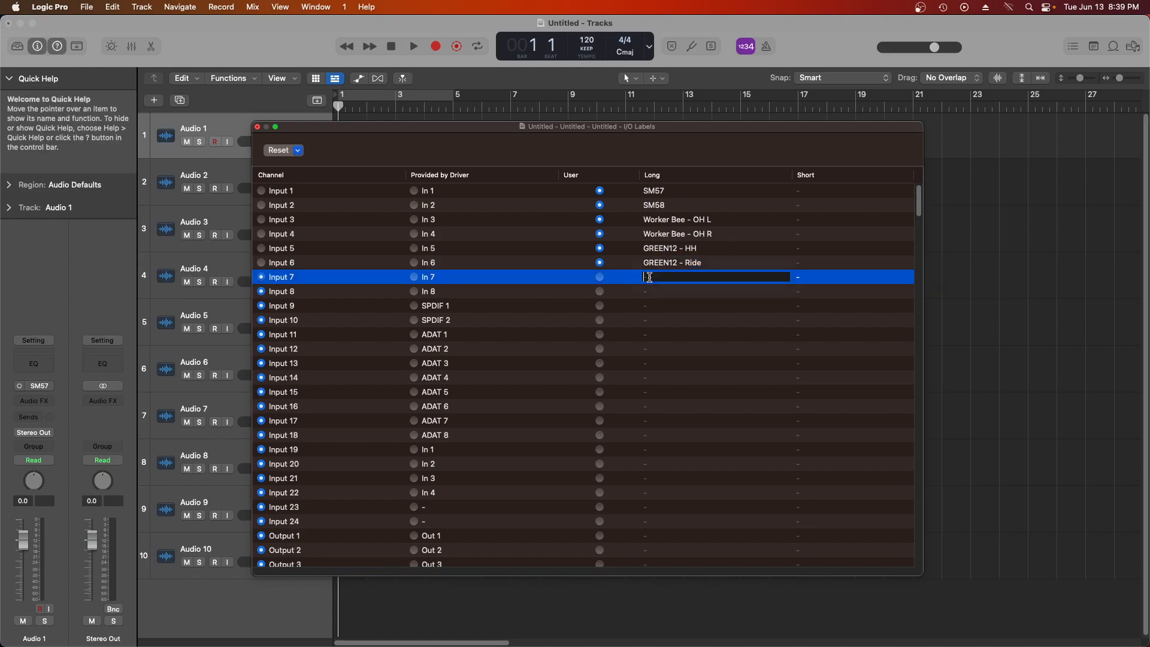
pyautogui.press('super+v')
pyautogui.doubleClick(642, 277)
pyautogui.write('RED12 - Room')
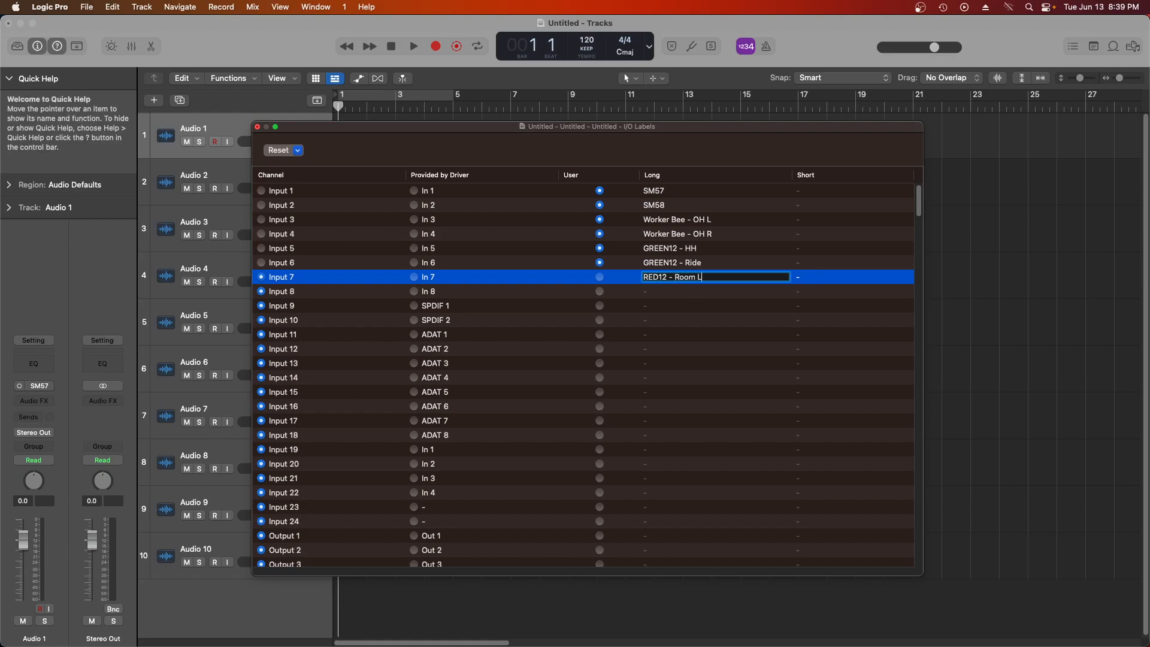
# Paste the copied label into the long label of Input 8 and change it to RED12 - Room R.
pyautogui.click(660, 292)
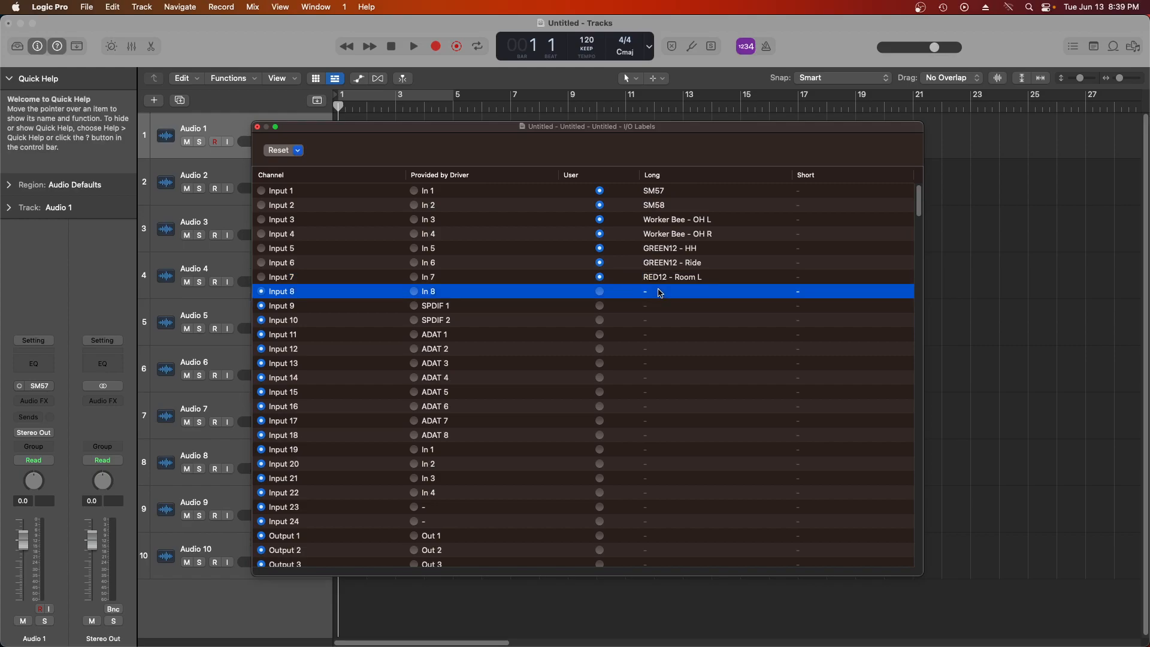
pyautogui.click(645, 292)
pyautogui.press('super+v')
pyautogui.click(669, 291)
pyautogui.press('BackSpace')
pyautogui.press('BackSpace')
pyautogui.press('BackSpace')
pyautogui.press('BackSpace')
pyautogui.press('BackSpace')
pyautogui.write('RED')
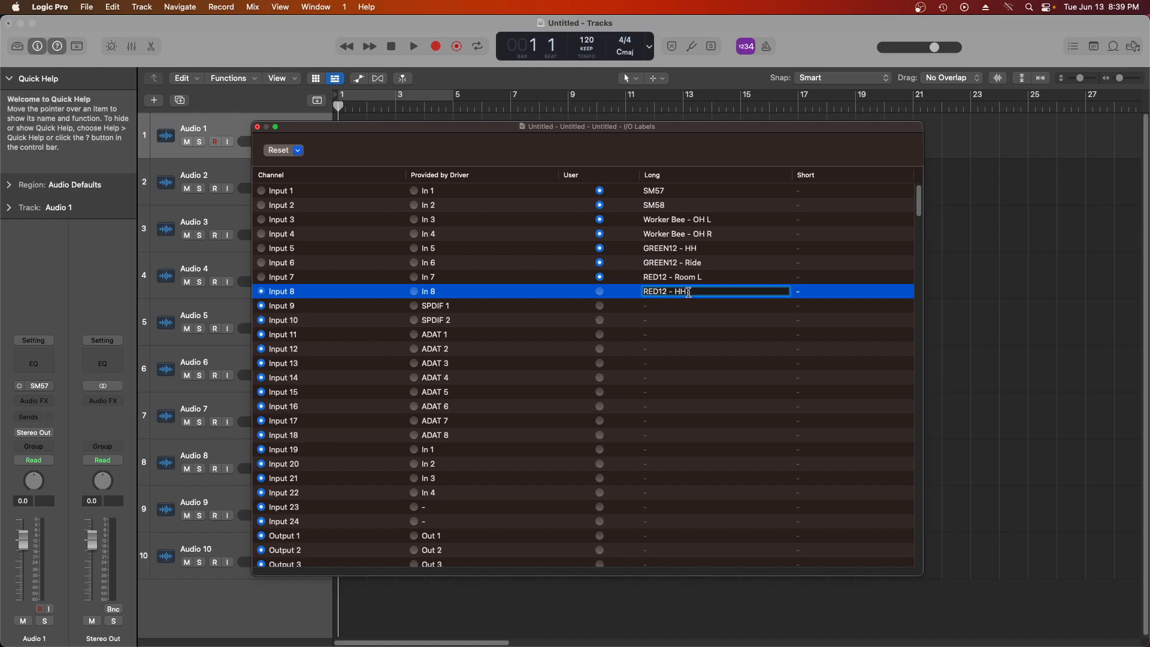
pyautogui.doubleClick(677, 292)
pyautogui.write('Room R')
pyautogui.click(680, 306)
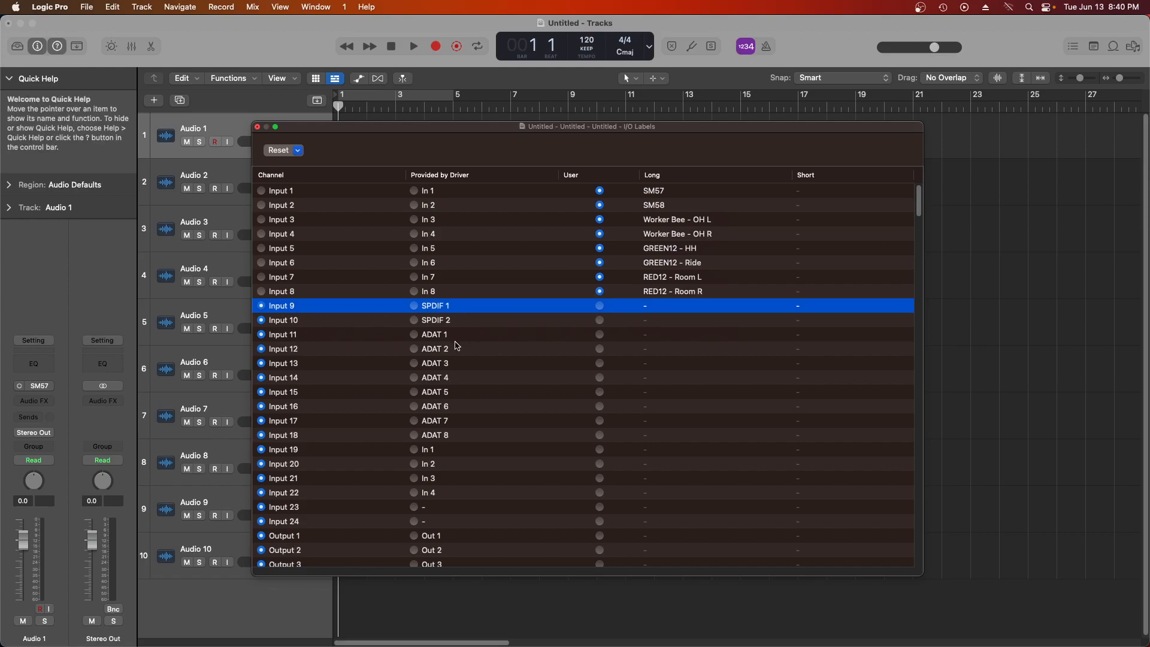
# Set the long user label of Input 11, the ADAT 1 channel, to Audix D6 - Kick.
pyautogui.click(650, 336)
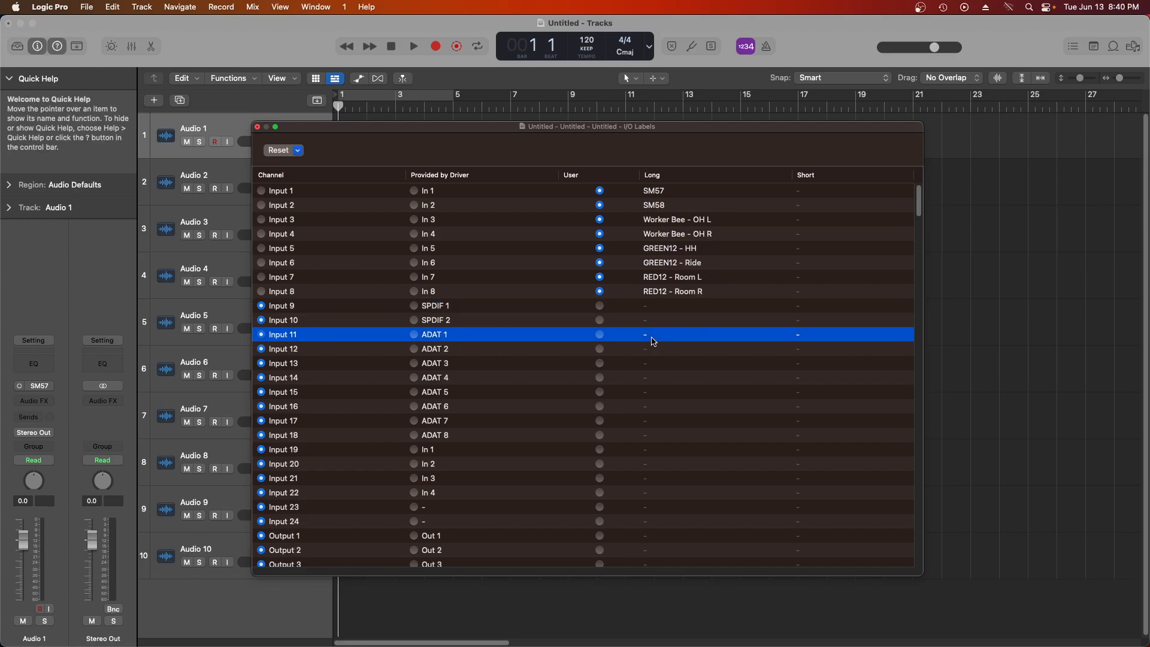
pyautogui.doubleClick(651, 334)
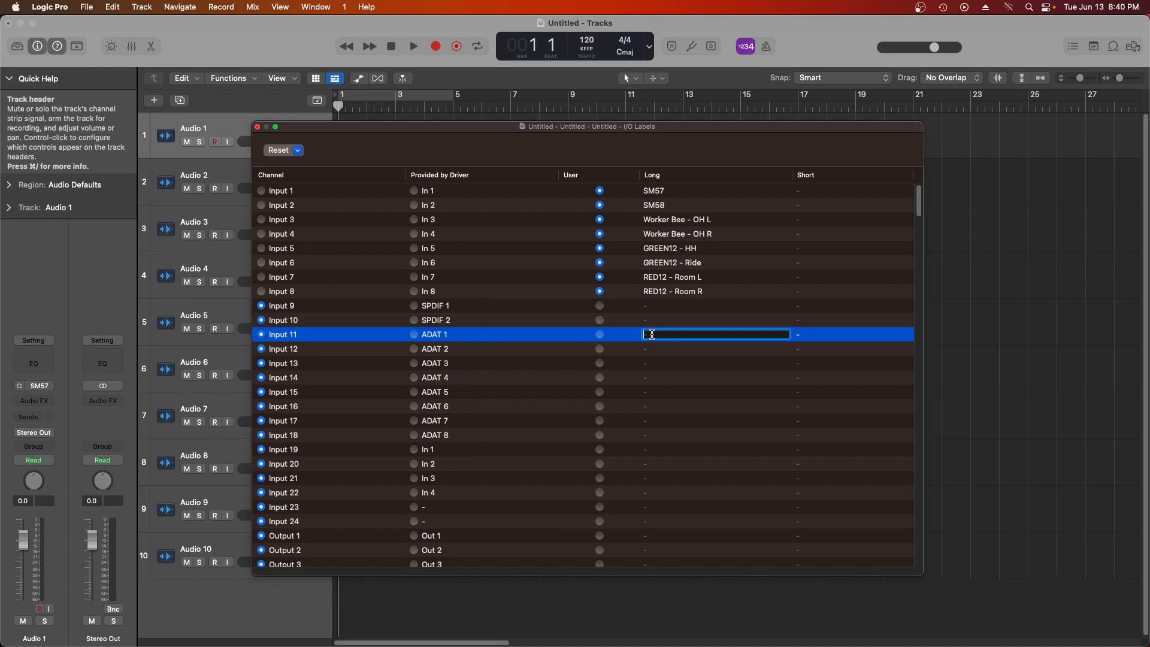
pyautogui.write('Audix D6 - Kick')
pyautogui.press('Return')
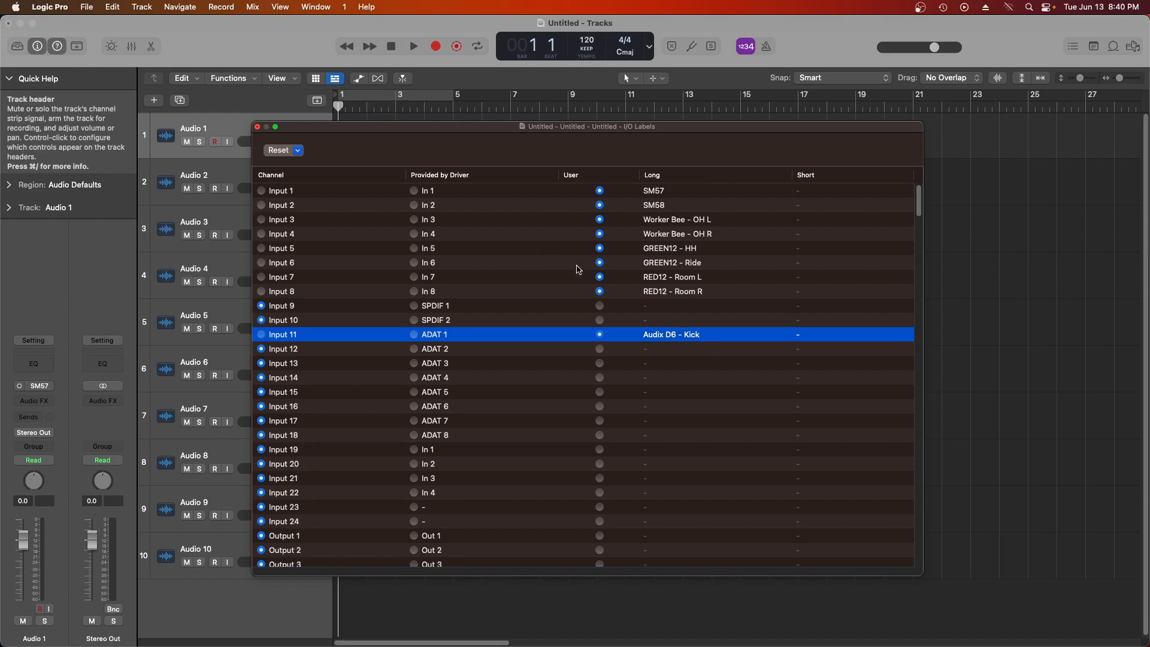
# Set the long user labels of Input 12 to SM57 - Snare top and Input 13 to SM57 - Snare bottom.
pyautogui.doubleClick(648, 349)
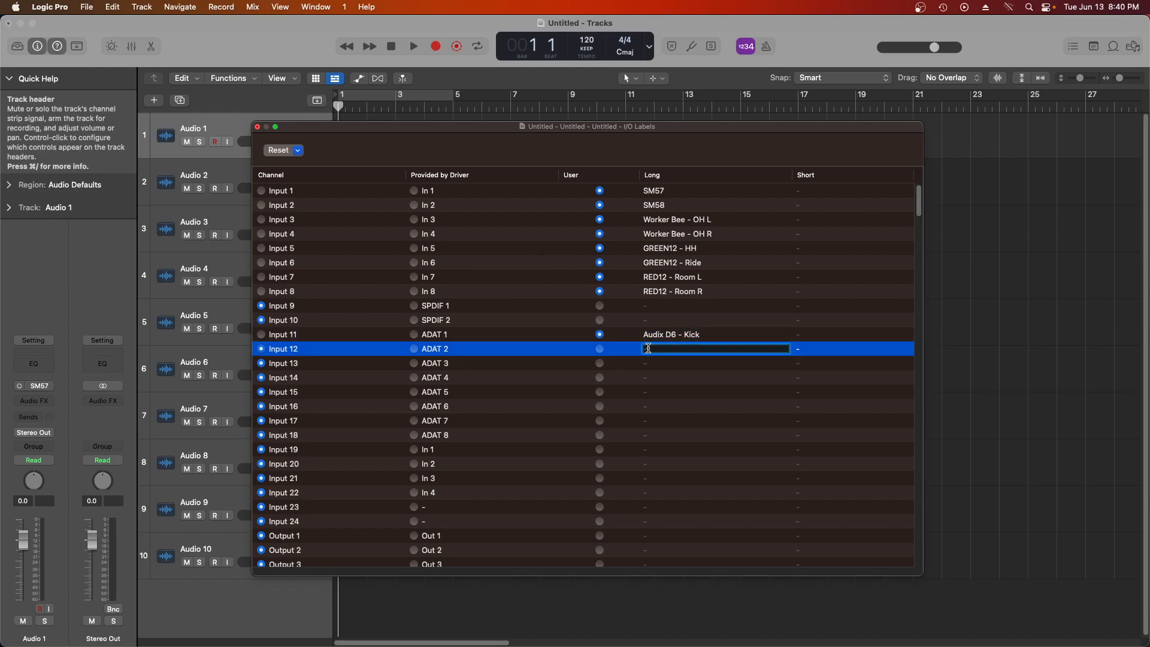
pyautogui.write('SM57 - Snare top')
pyautogui.press('Return')
pyautogui.click(647, 363)
pyautogui.click(646, 365)
pyautogui.write('SM57 ')
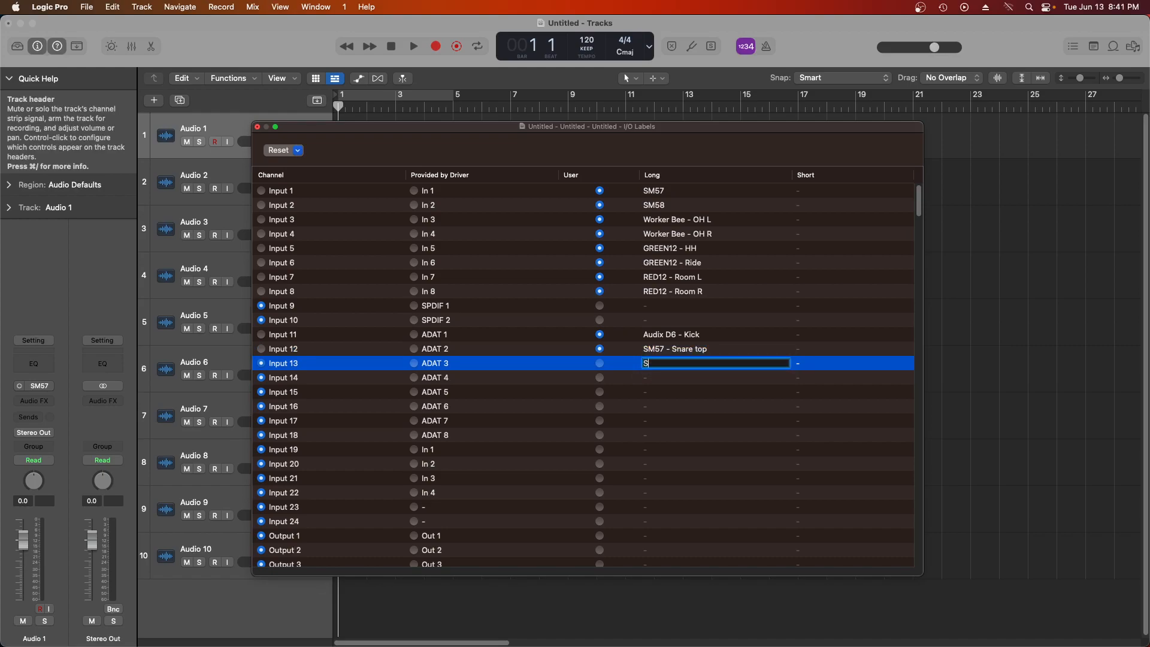
pyautogui.write('Snare botto')
pyautogui.write('m')
pyautogui.write('-')
# Set the long user label of Input 14 to Audix D2 - Tom 10".
pyautogui.click(662, 379)
pyautogui.click(648, 377)
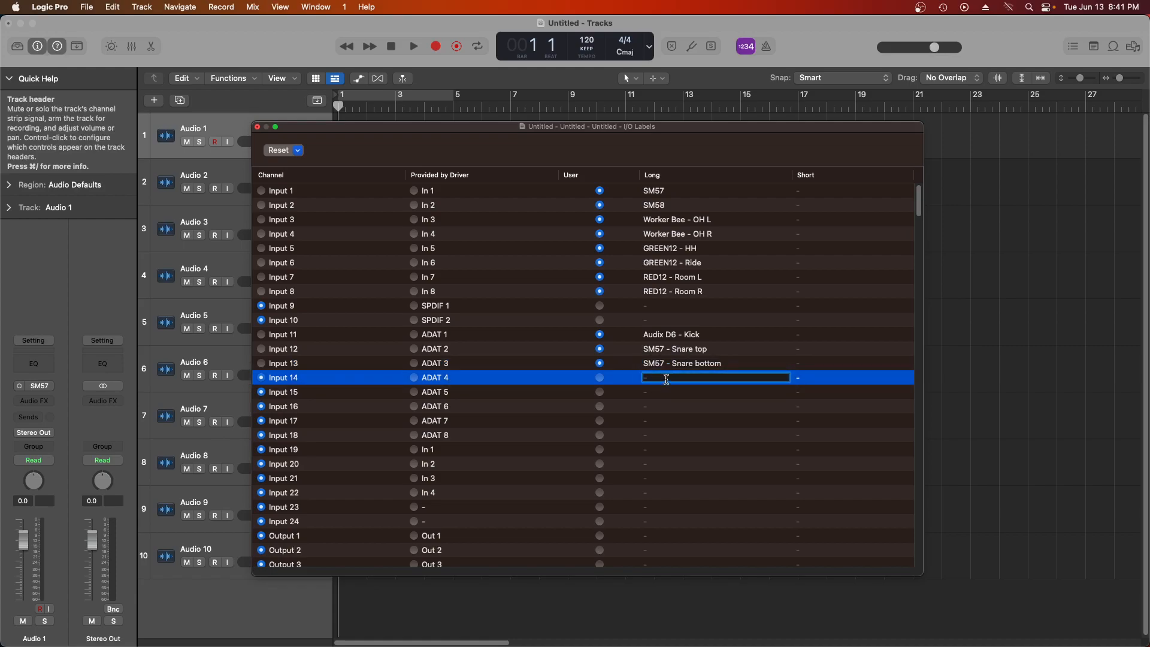
pyautogui.write('Tom 10" -')
pyautogui.press('BackSpace')
pyautogui.hotkey('shift', 'Tab')
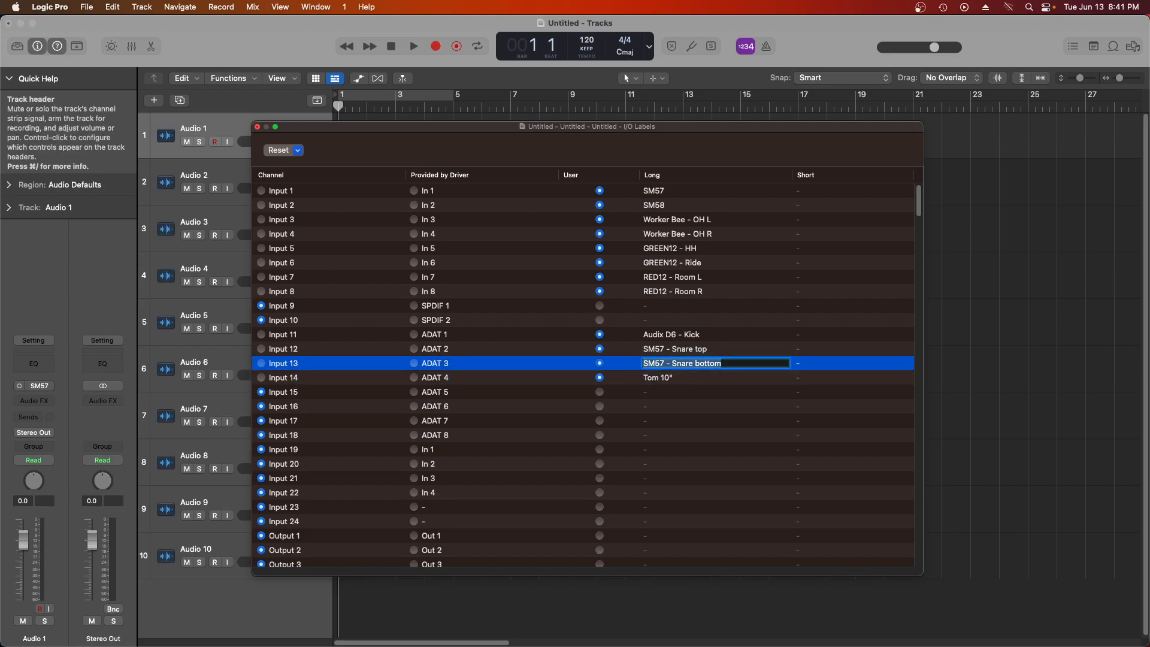
pyautogui.click(644, 378)
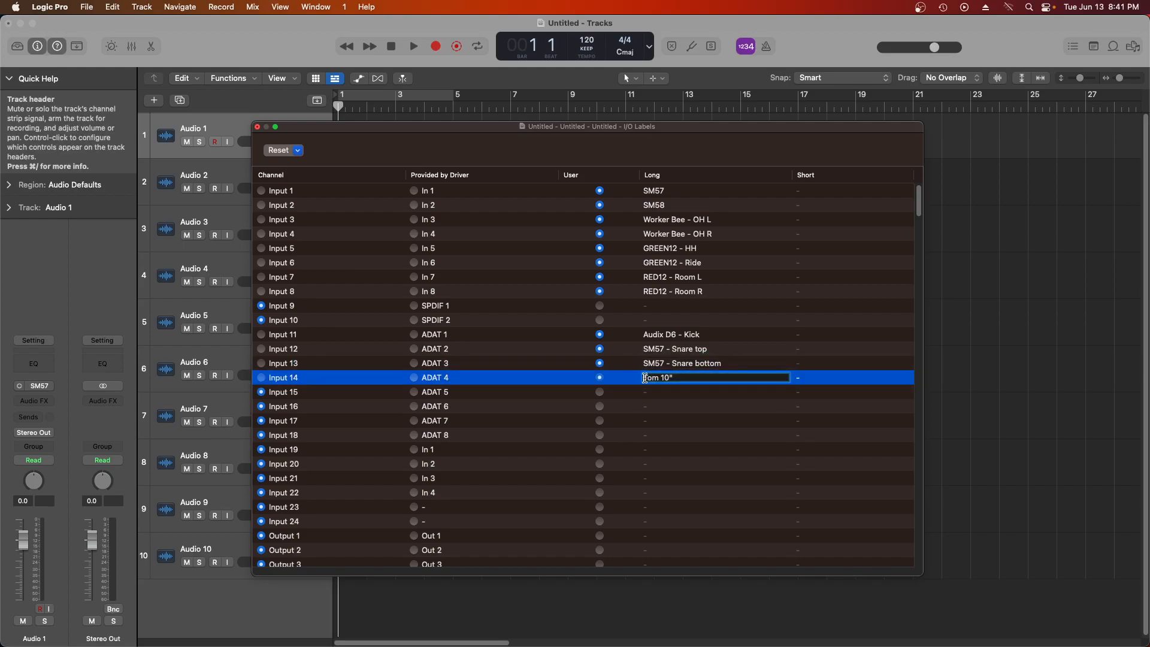
pyautogui.write('Audix D2 -')
# Copy the long label of Input 14 to Input 15 and change it to Audix D2 - Tom 12".
pyautogui.moveTo(713, 377); pyautogui.dragTo(646, 376)
pyautogui.press('super+c')
pyautogui.doubleClick(648, 393)
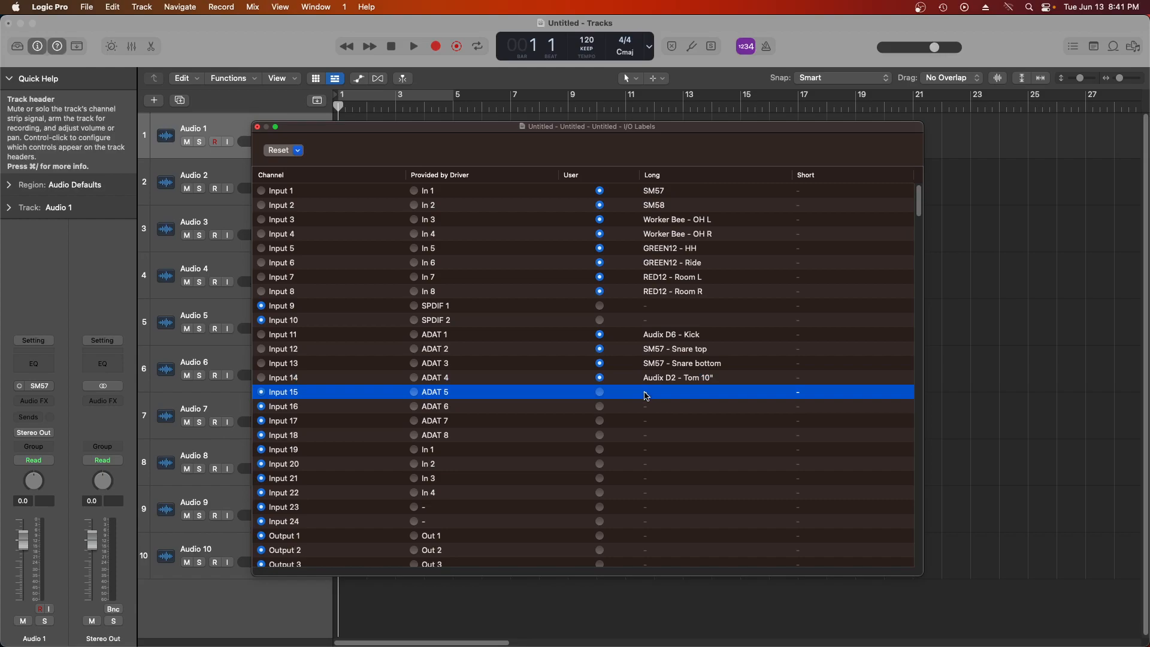
pyautogui.press('super+v')
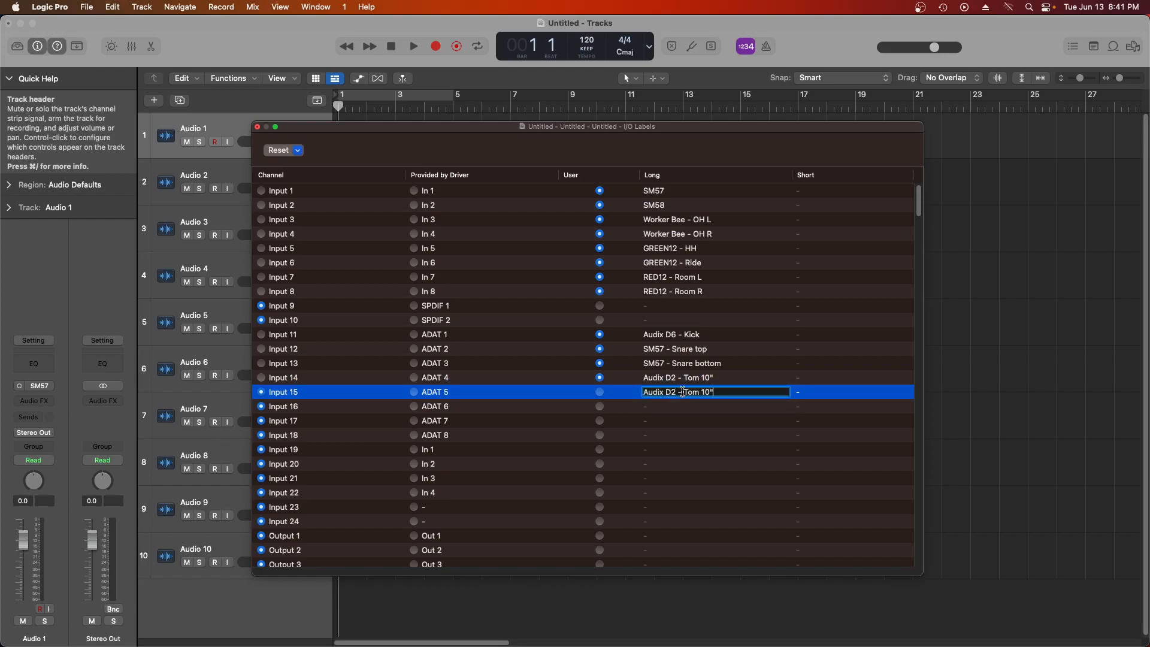
pyautogui.moveTo(705, 392); pyautogui.dragTo(710, 393)
pyautogui.write('2')
# Paste the copied tom label into Input 16 and change it to Audix D2 - Tom 14".
pyautogui.doubleClick(657, 406)
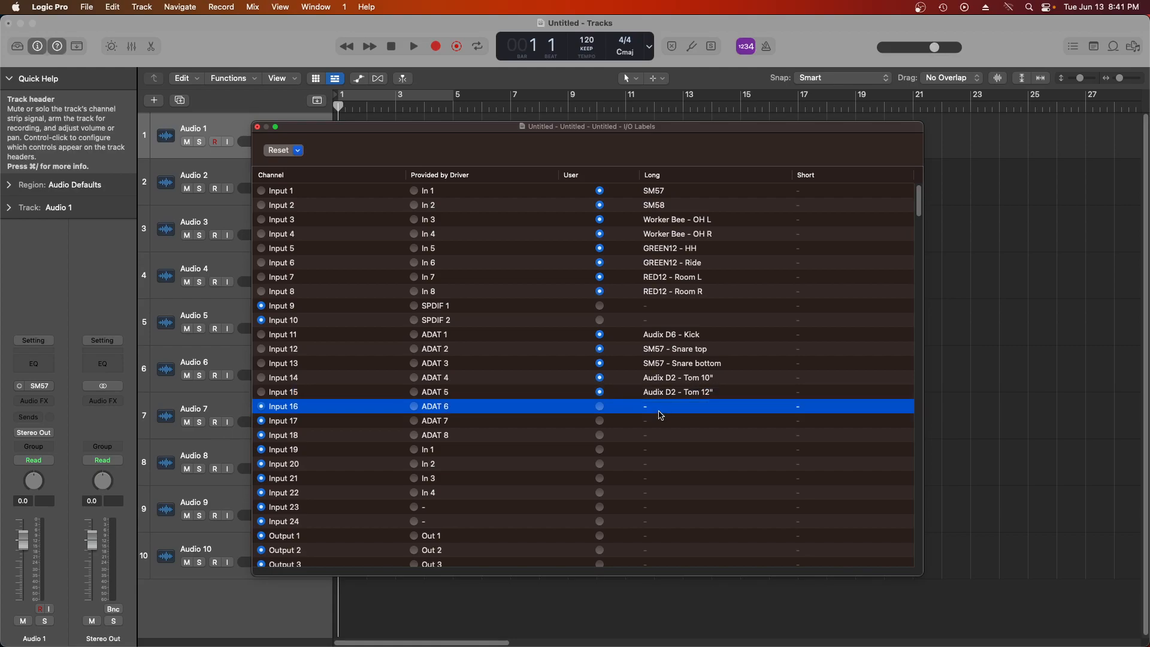
pyautogui.write('Audix D2 - Tom 12"')
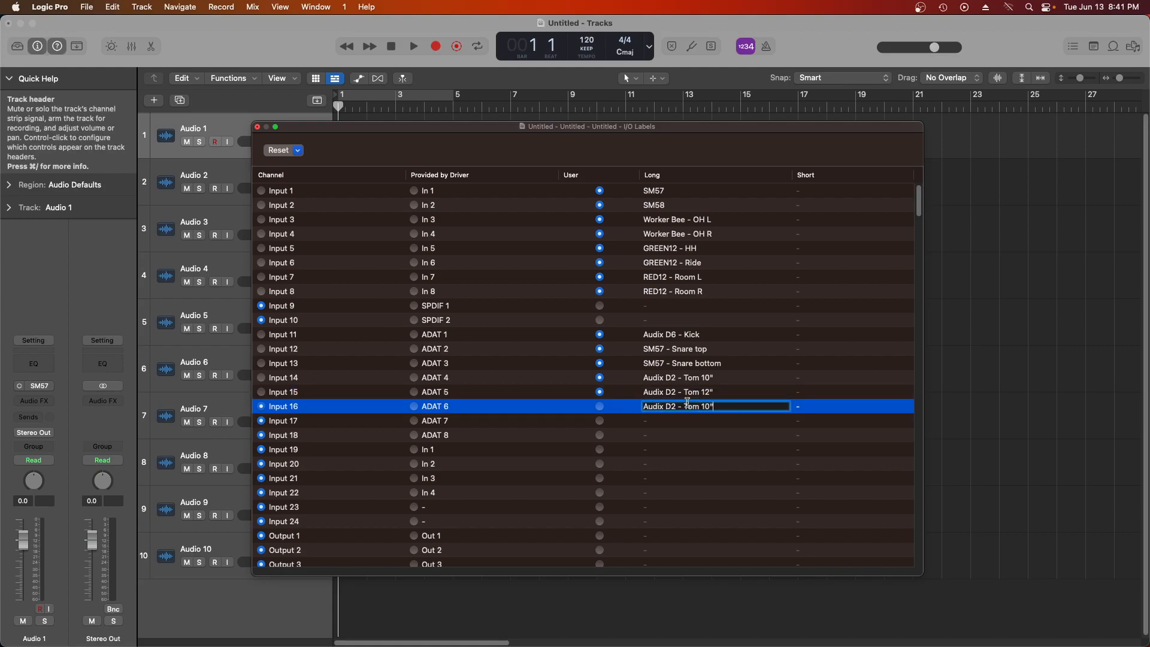
pyautogui.moveTo(704, 408); pyautogui.dragTo(707, 409)
pyautogui.write('0')
pyautogui.press('BackSpace')
pyautogui.write('4')
# Paste the copied tom label into Input 17 and change it to Audix D4 - Tom 16".
pyautogui.doubleClick(648, 421)
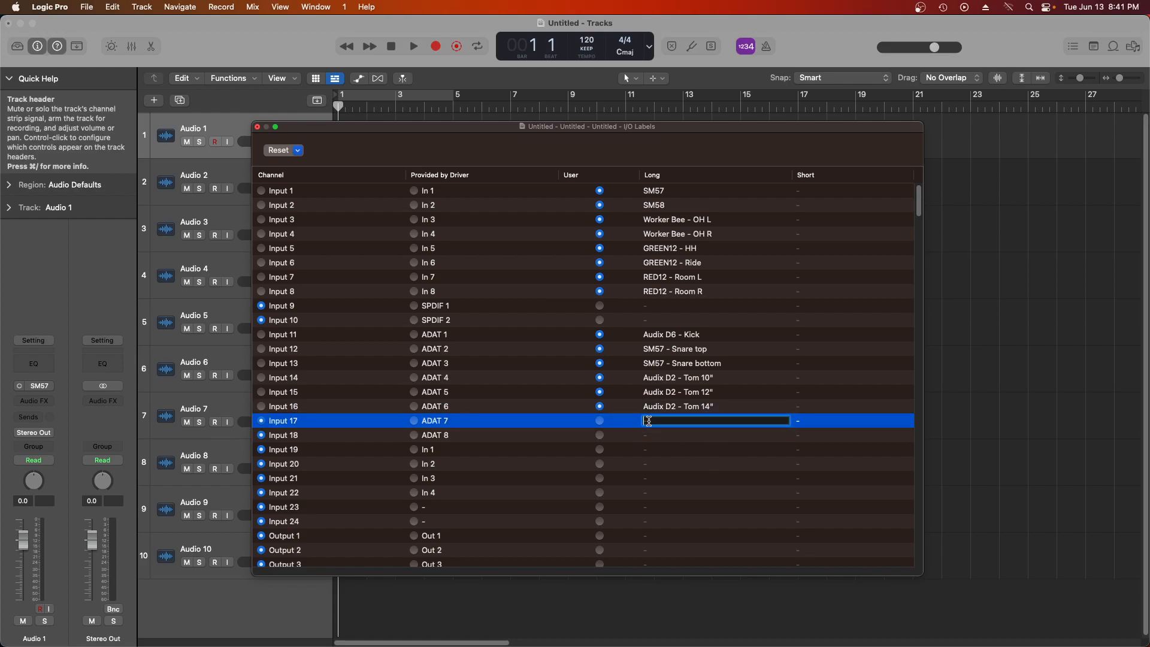
pyautogui.press('super+v')
pyautogui.click(710, 424)
pyautogui.press('BackSpace')
pyautogui.write('6')
pyautogui.moveTo(672, 423); pyautogui.dragTo(676, 422)
pyautogui.write('4')
pyautogui.click(670, 436)
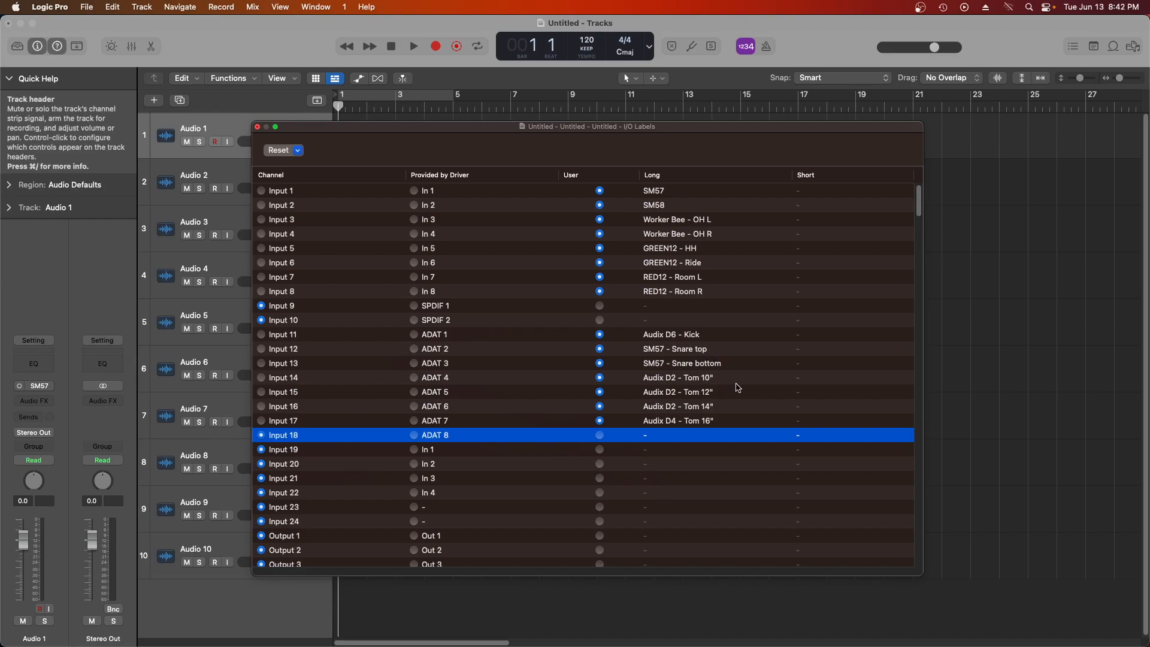
# Set the long user label of Input 18 to Shure 565 - Trash mic.
pyautogui.doubleClick(643, 438)
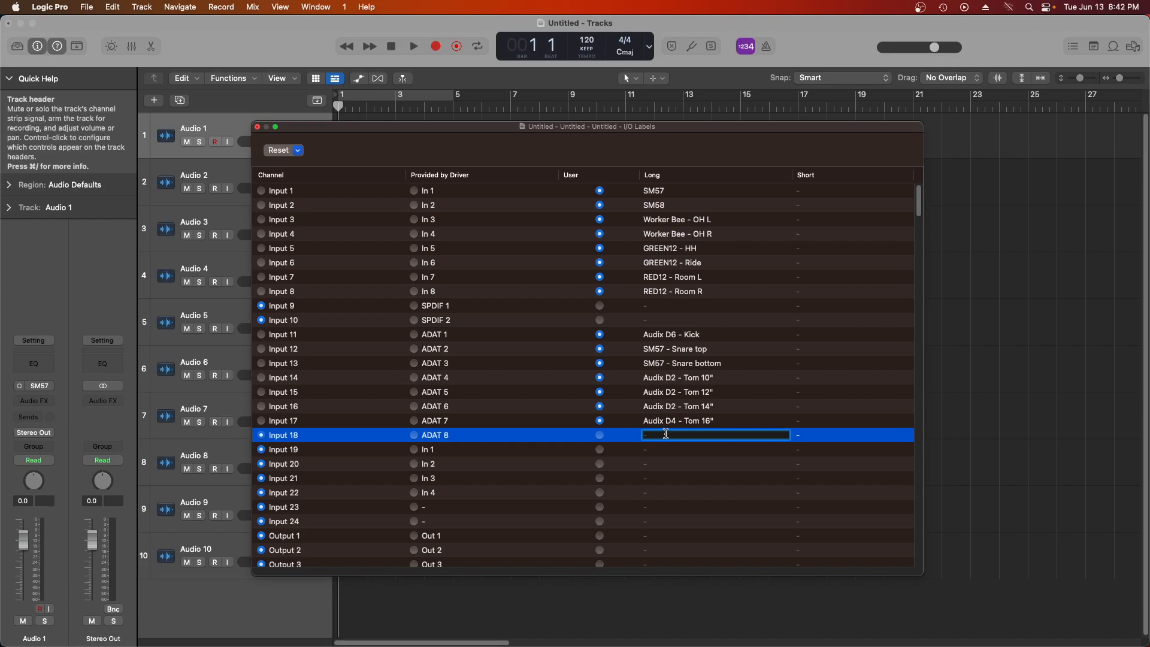
pyautogui.write('Shure 565 - Trash mic')
pyautogui.press('Return')
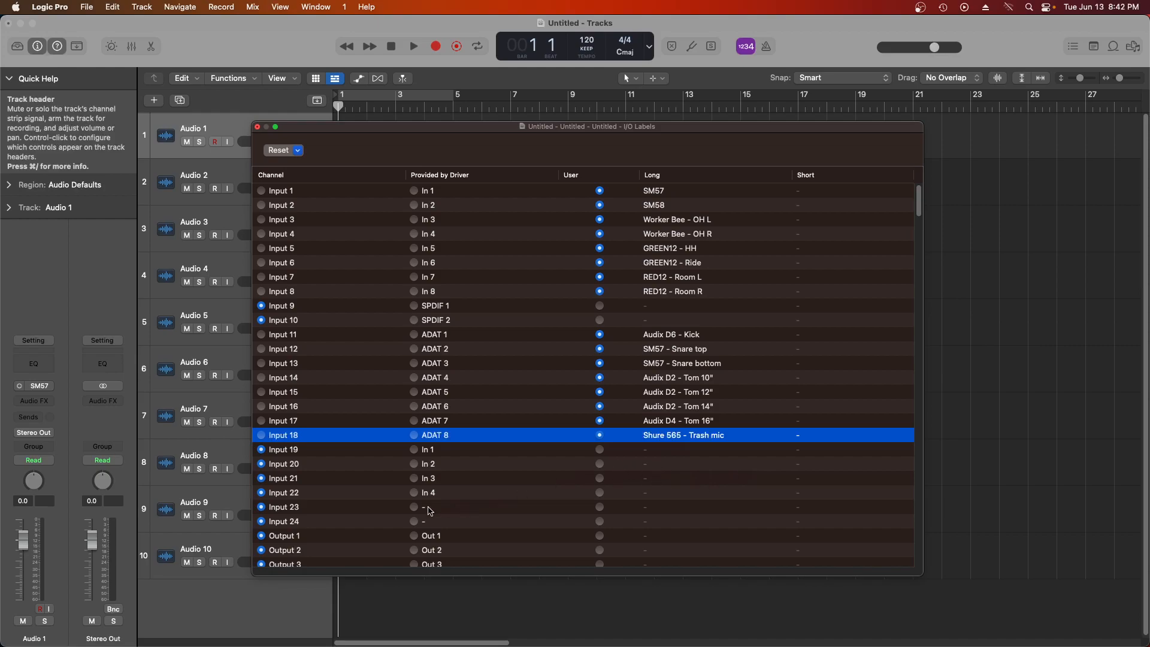
# Set the long user label of Input 19 to SM57 - Maggie Amp L.
pyautogui.click(283, 454)
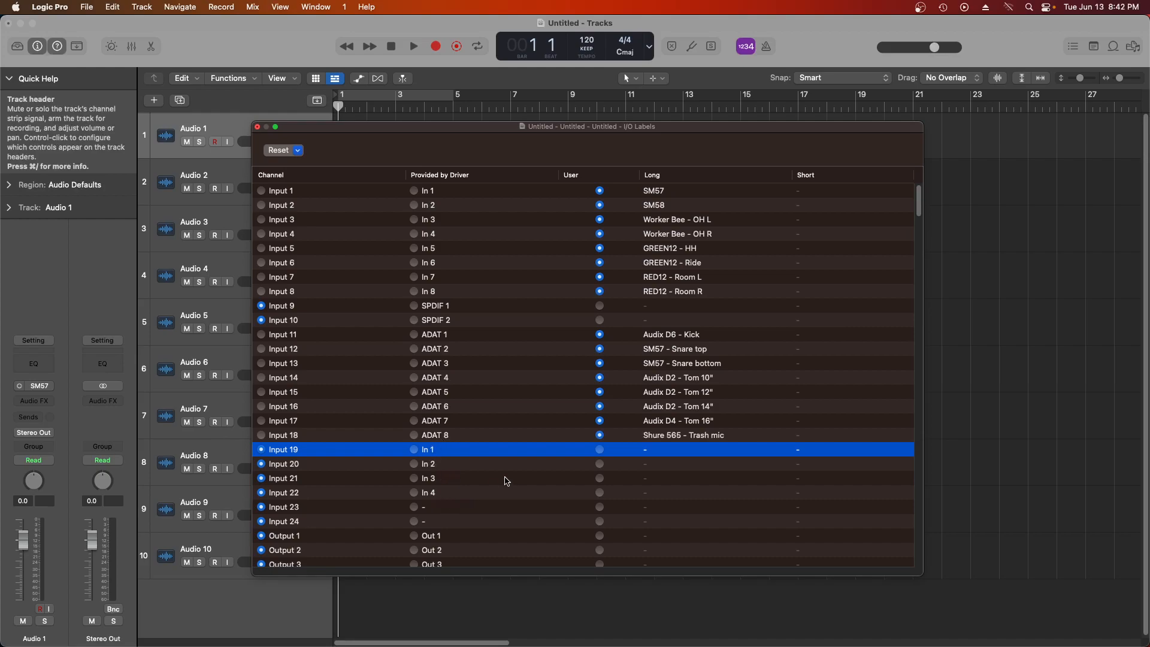
pyautogui.doubleClick(648, 454)
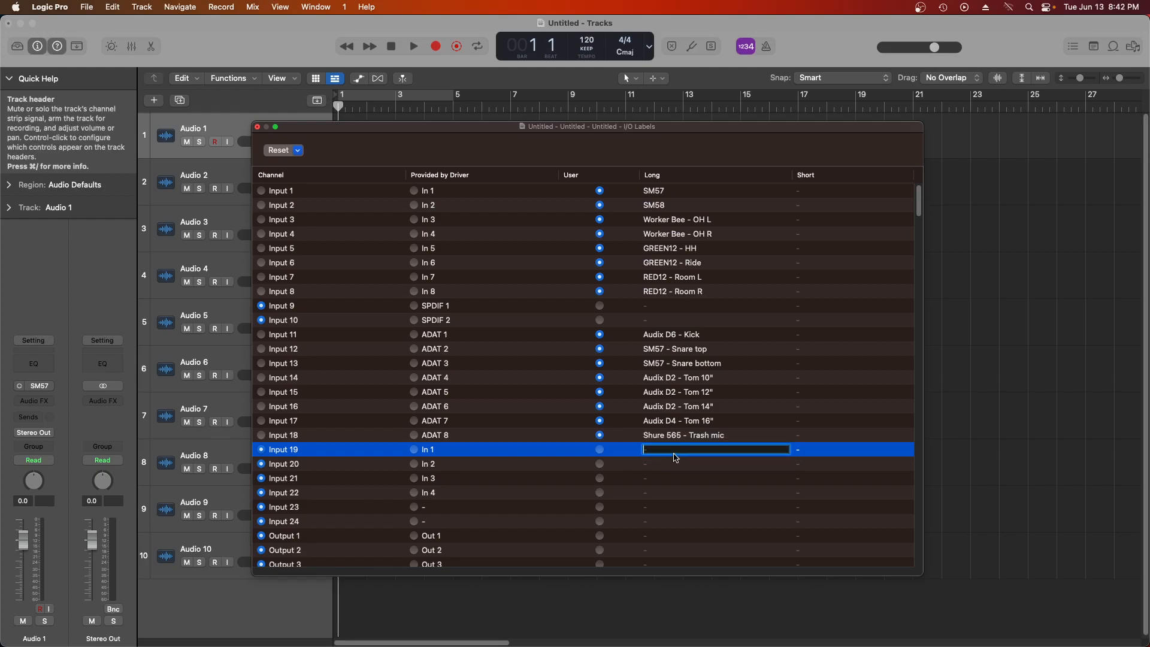
pyautogui.write('SM57 - Maggie Amp L')
# Set the long user label of Input 20 to SM57 - Maggie Amp R.
pyautogui.doubleClick(648, 464)
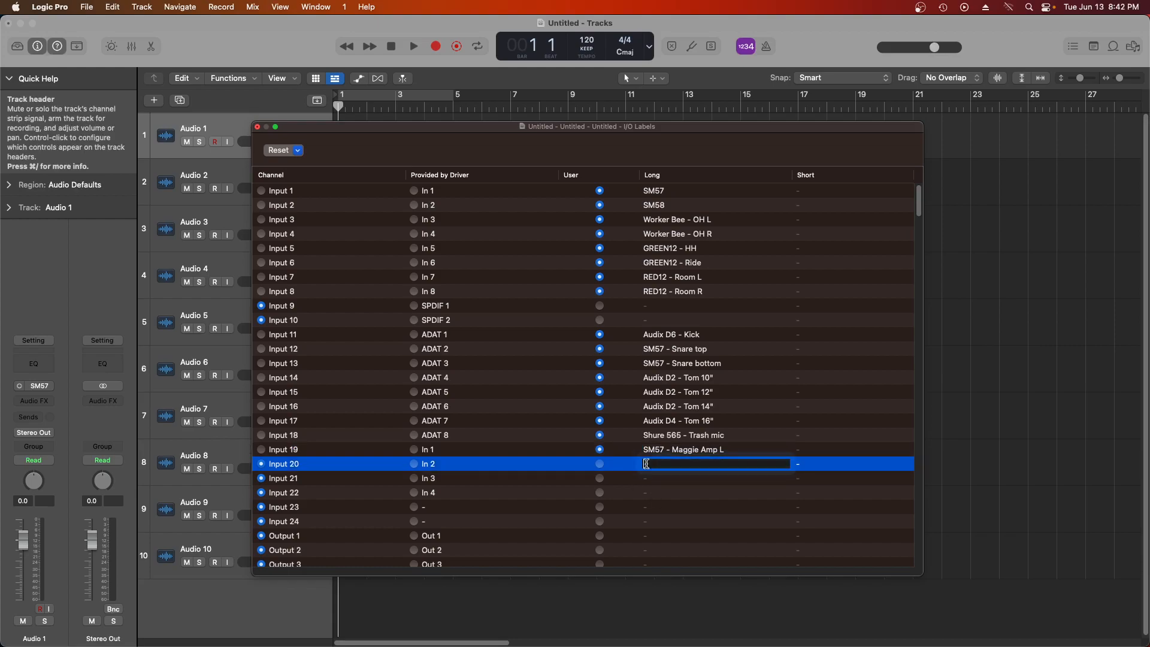
pyautogui.write('SM')
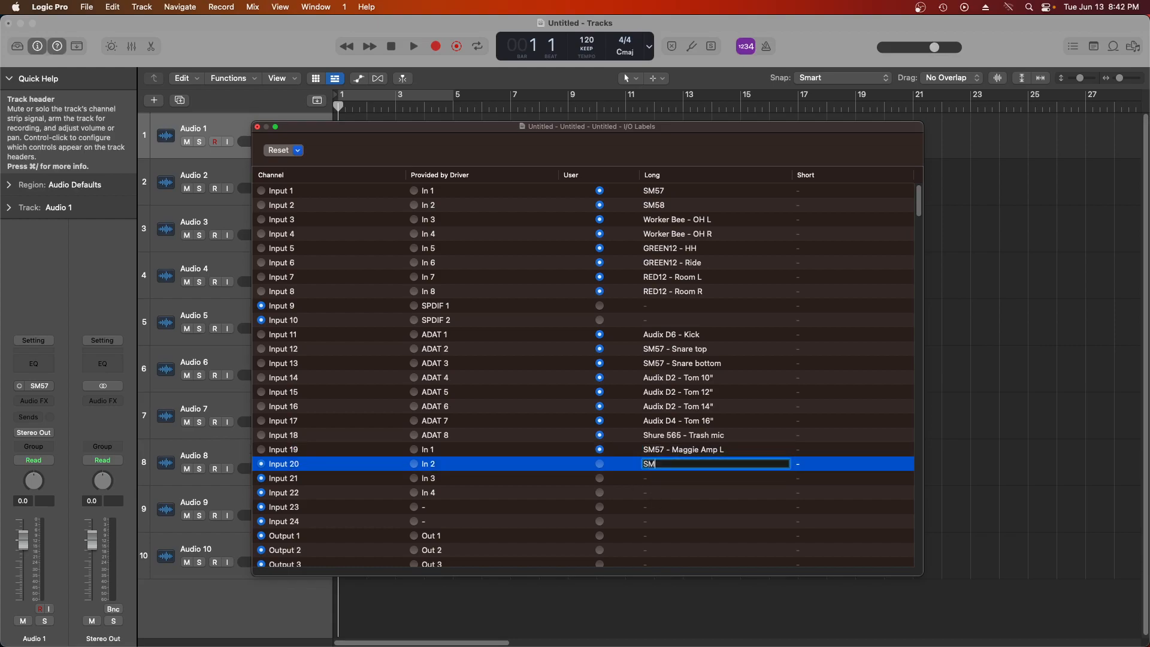
pyautogui.write('57 - Maggie Amp R')
# Set the long user label of Input 21 to AT2020 - Fender Rumble.
pyautogui.click(647, 478)
pyautogui.click(648, 479)
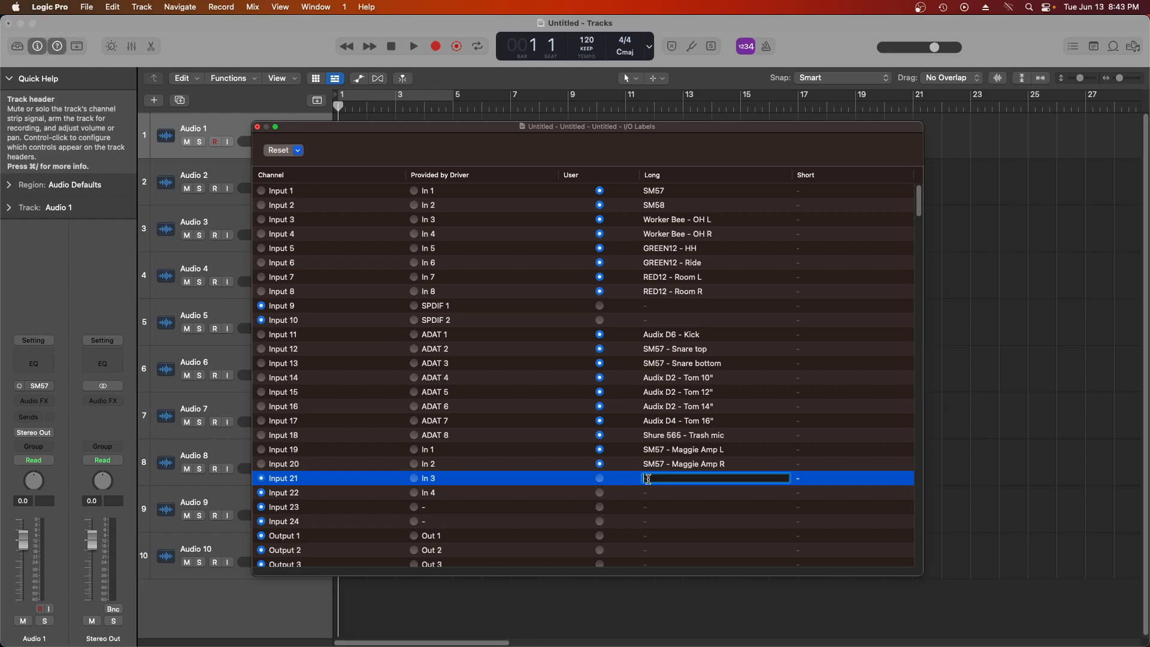
pyautogui.write('AT2020 - Fender Rumble')
# Set the long user label of Input 22 to DI Guitar and close the I/O Labels window.
pyautogui.click(649, 495)
pyautogui.click(648, 495)
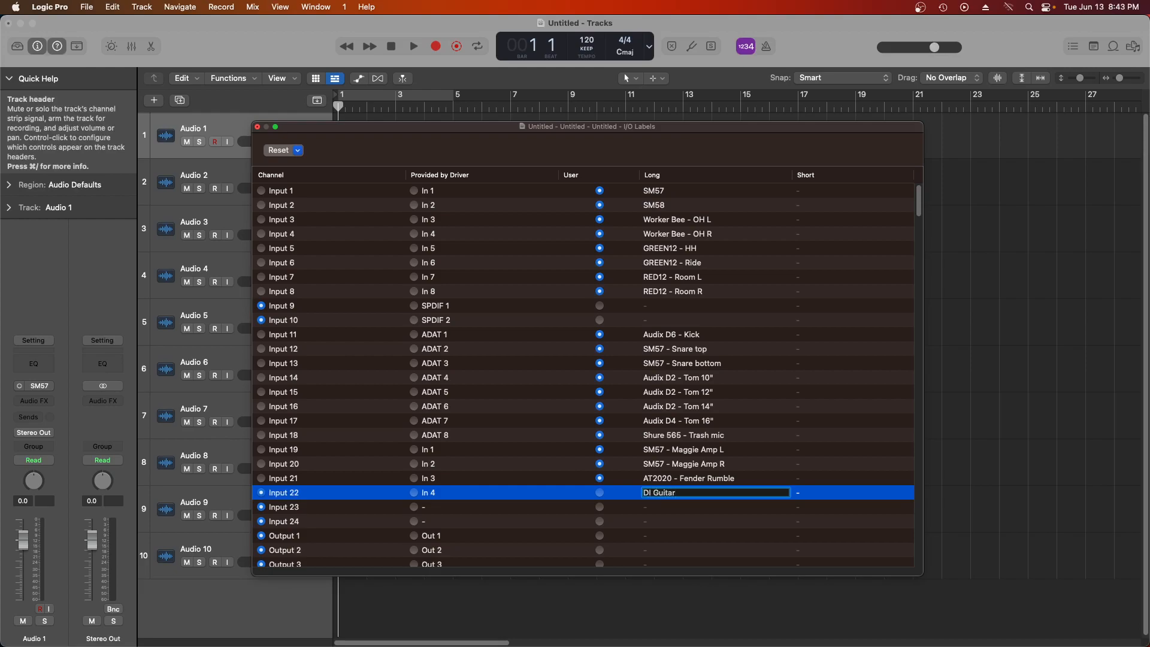
pyautogui.press('Return')
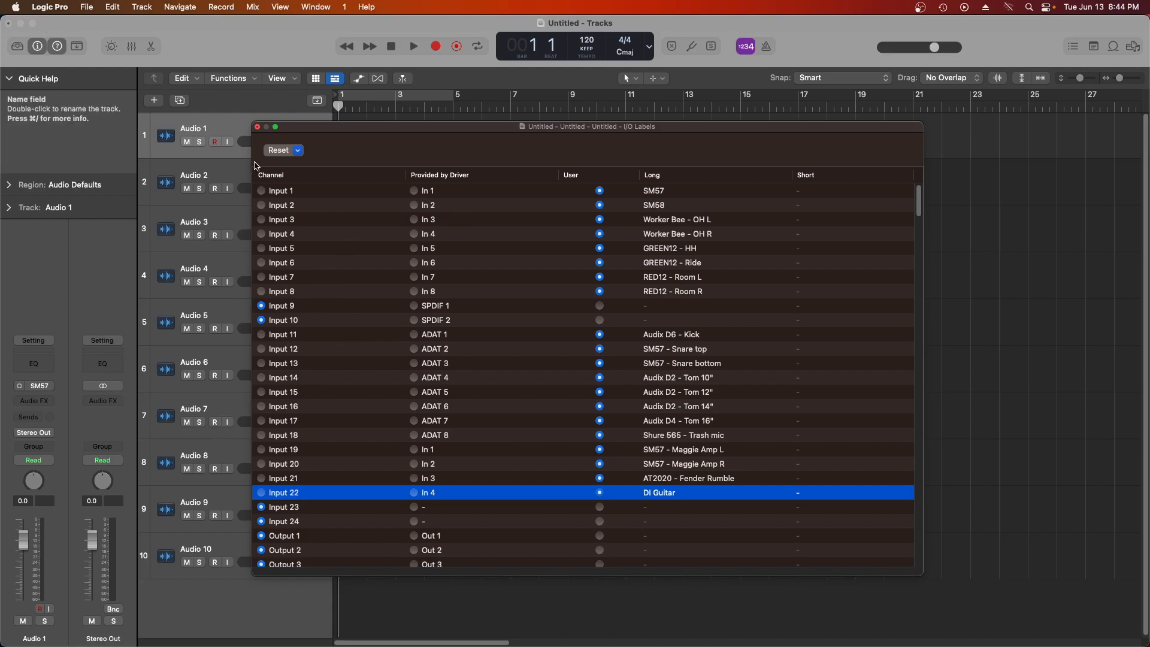
pyautogui.click(258, 128)
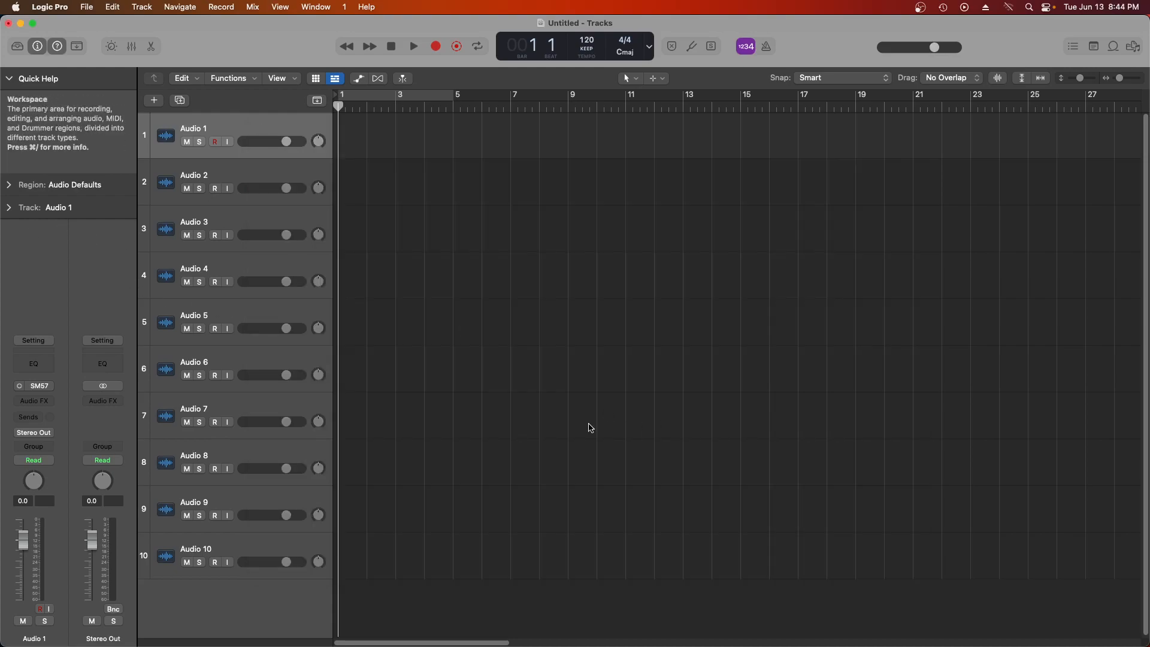
# Show the mixer with wide channel strips and view the labelled input choices for Audio 1.
pyautogui.click(133, 48)
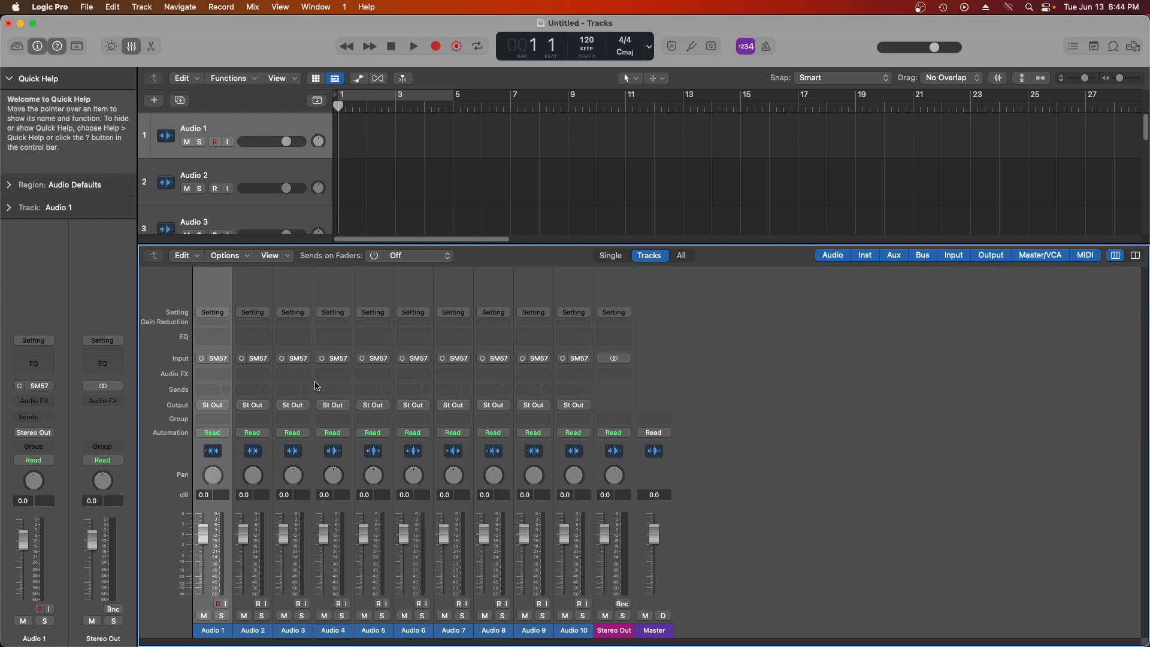
pyautogui.click(1136, 259)
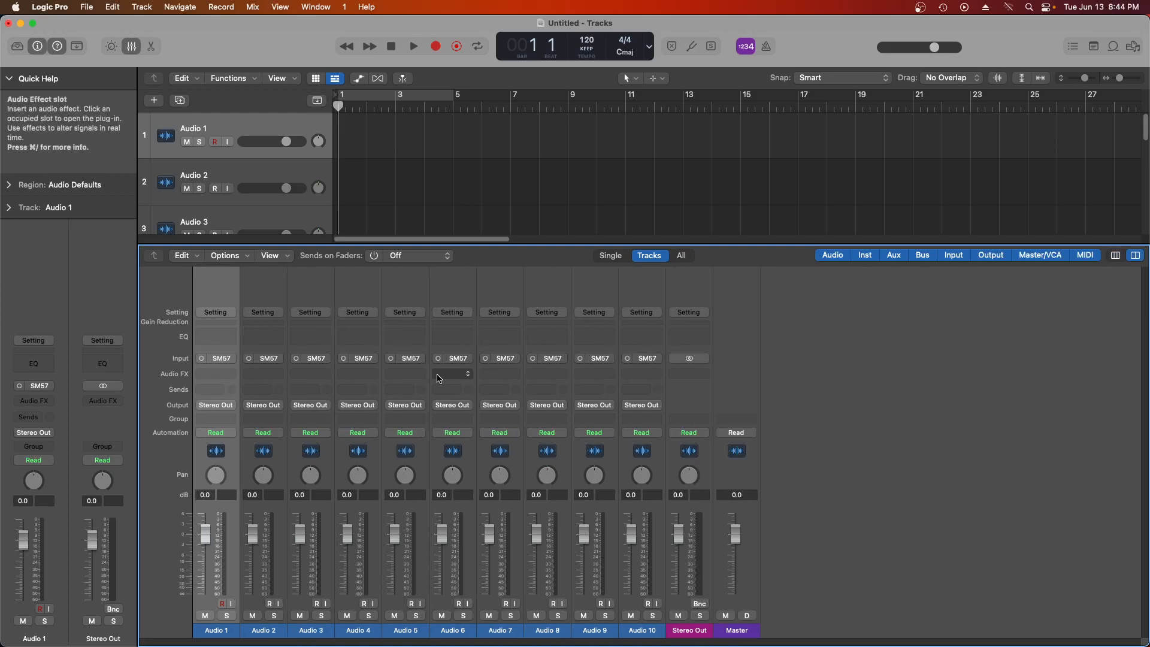
pyautogui.click(230, 359)
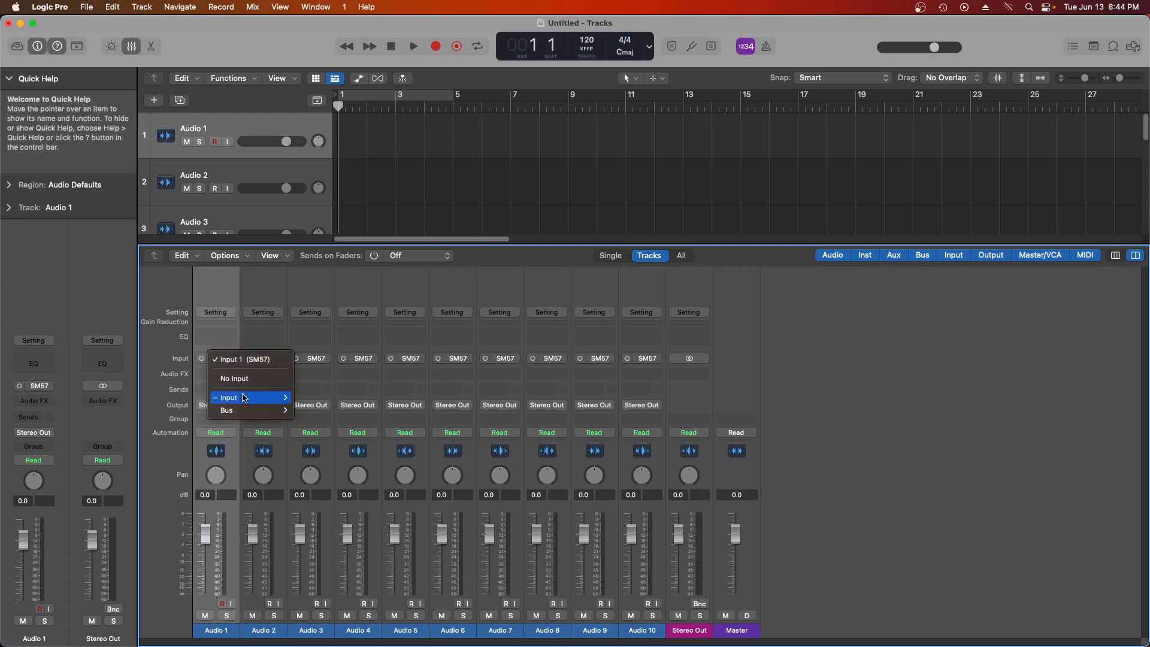
pyautogui.moveTo(242, 399)
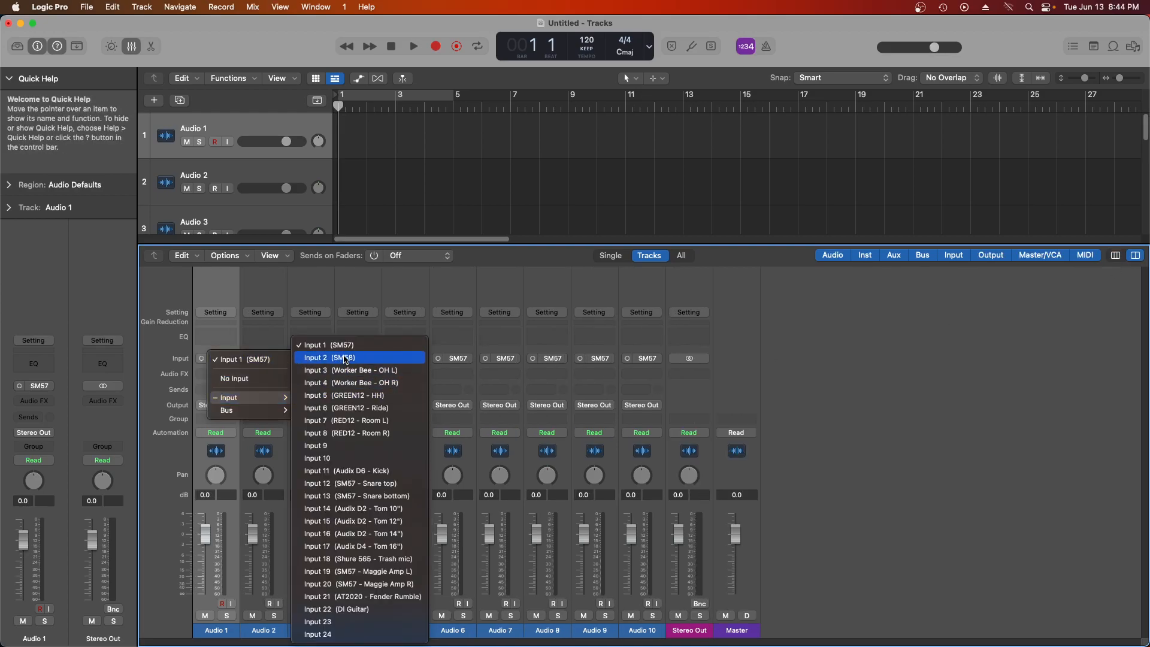
pyautogui.click(257, 360)
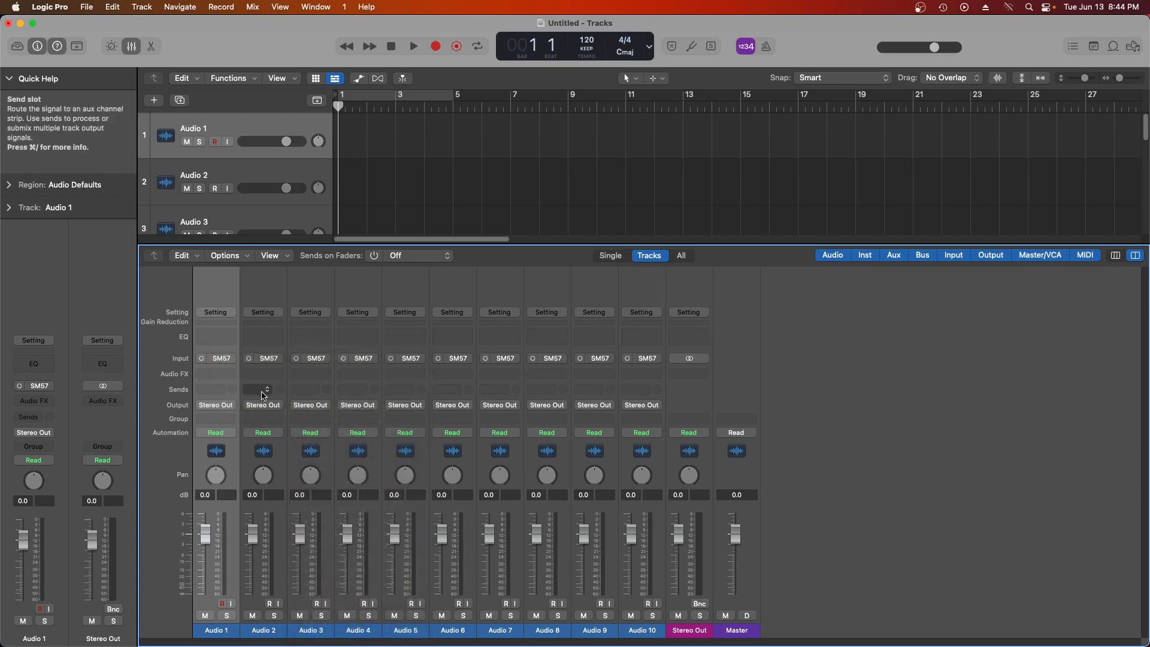
# Set the input of the Audio 2 channel strip to Input 2 (SM58).
pyautogui.click(282, 361)
pyautogui.moveTo(307, 398)
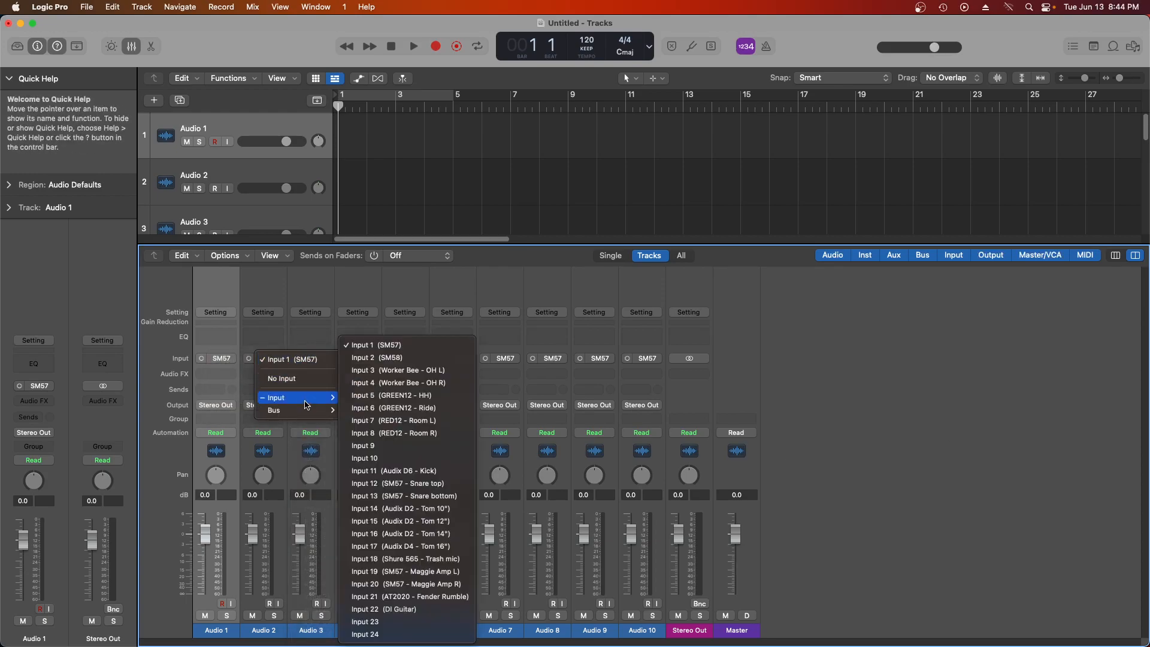
pyautogui.click(390, 361)
# Assign Input 3 (Worker Bee - OH L) to Audio 3 and Input 4 (Worker Bee - OH R) to Audio 4.
pyautogui.click(311, 358)
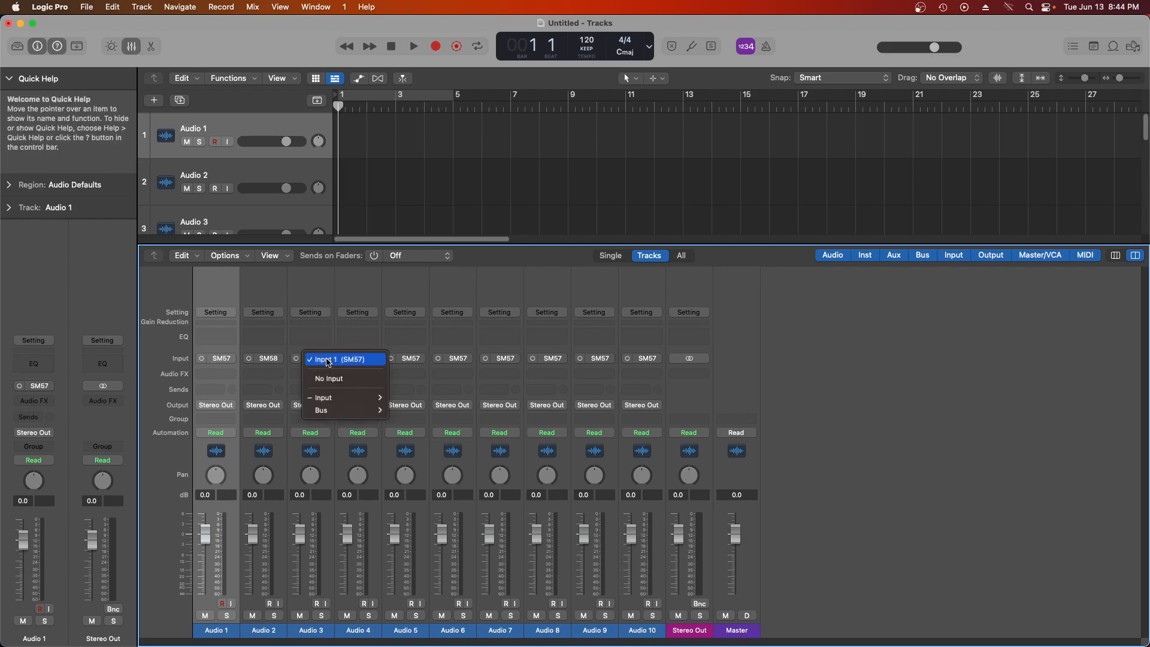
pyautogui.moveTo(332, 398)
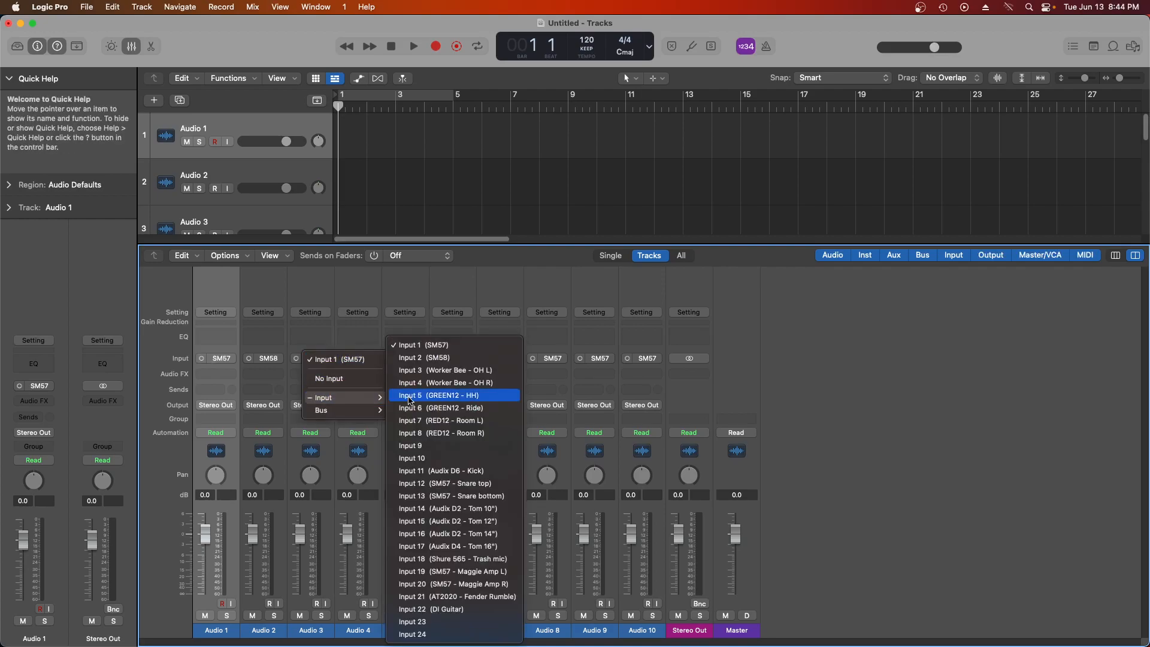
pyautogui.click(471, 371)
pyautogui.click(363, 359)
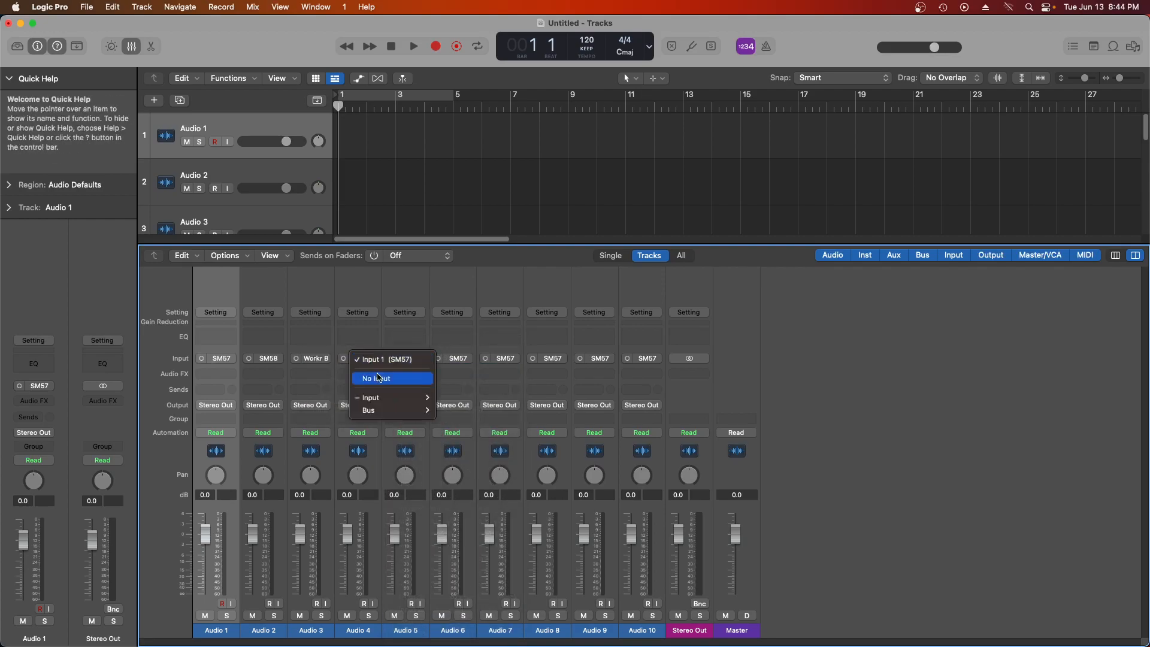
pyautogui.moveTo(380, 398)
pyautogui.click(518, 384)
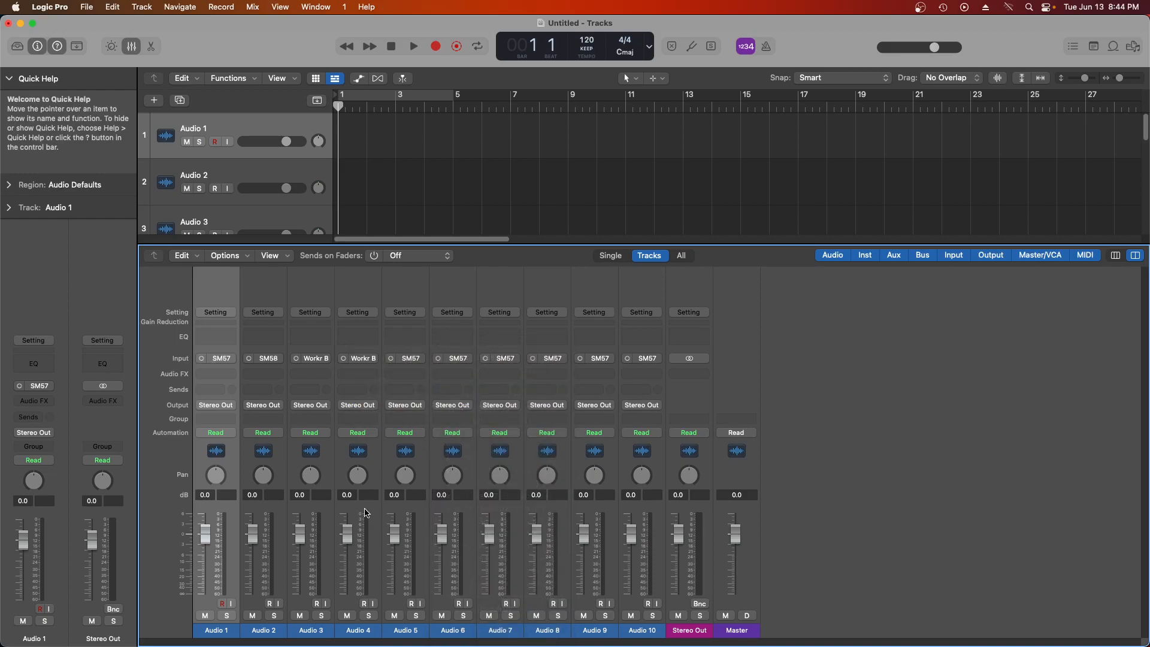
# Assign Input 5 (GREEN12 - HH) to Audio 5 and Input 6 (GREEN12 - Ride) to Audio 6.
pyautogui.click(421, 360)
pyautogui.moveTo(433, 400)
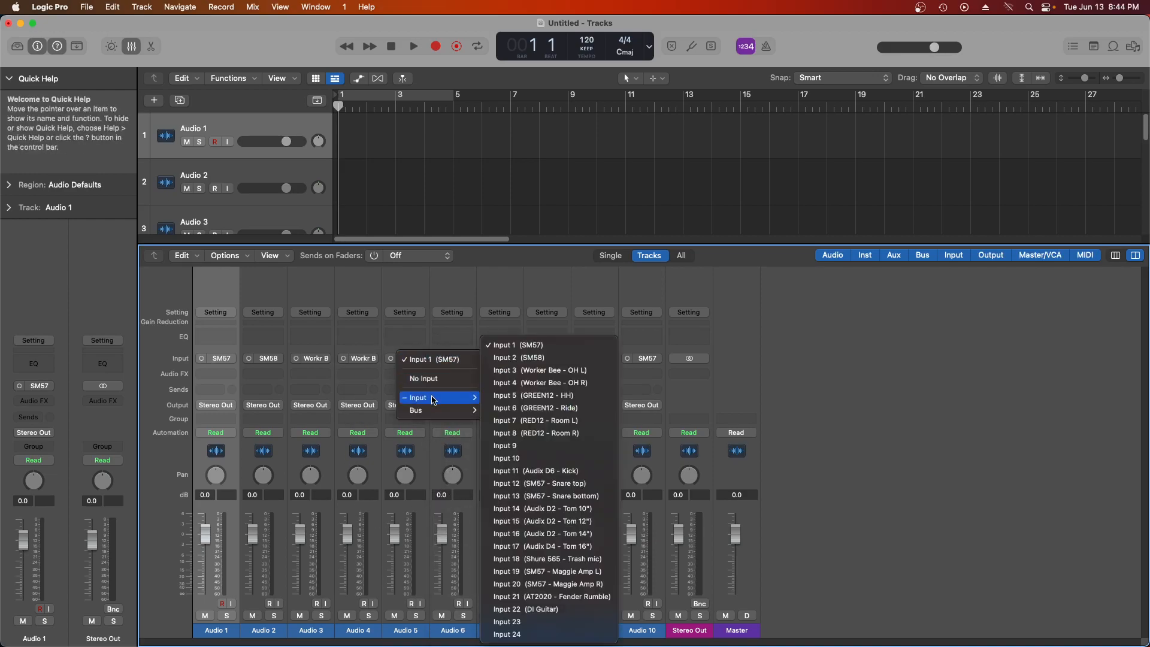
pyautogui.click(541, 397)
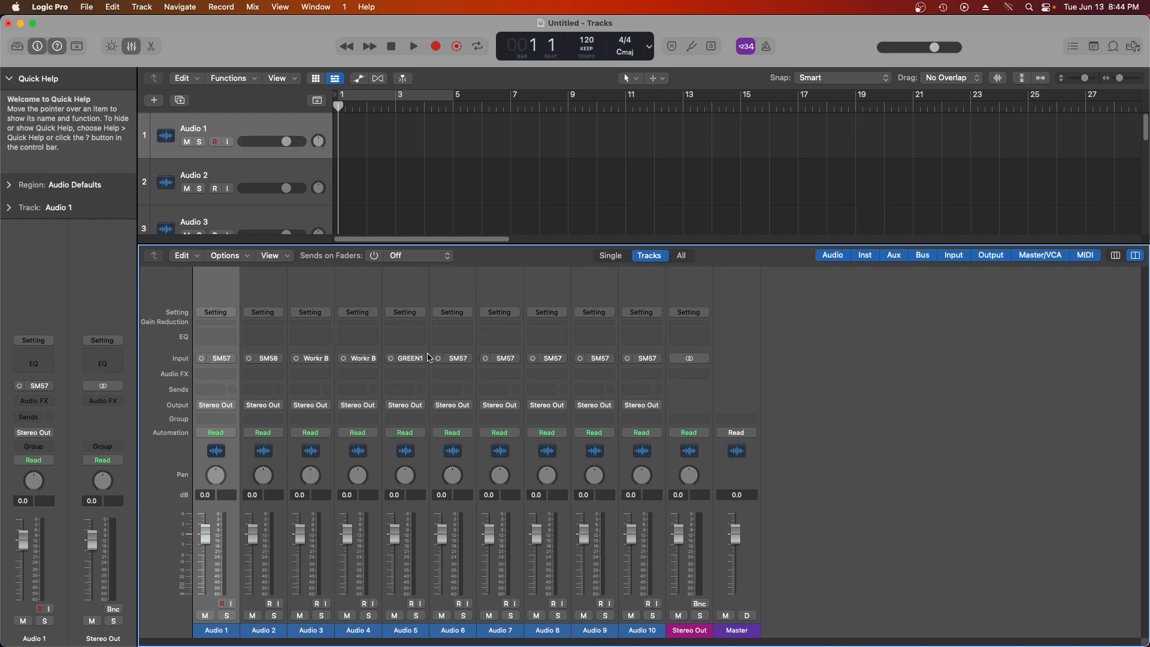
pyautogui.click(468, 361)
pyautogui.moveTo(489, 398)
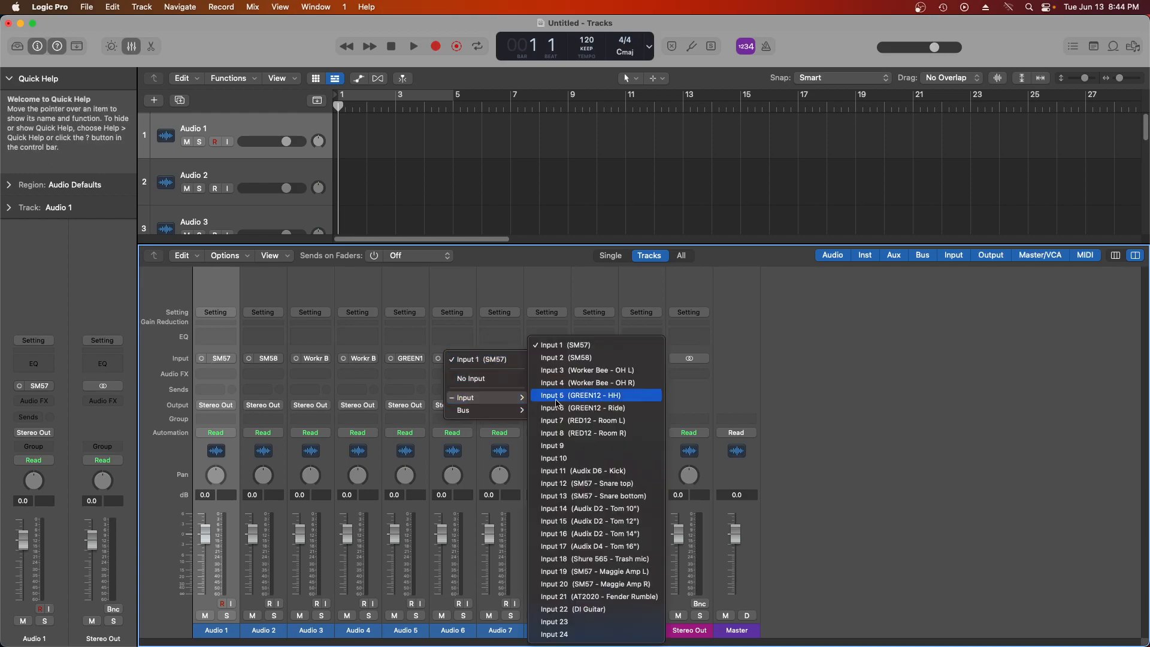
pyautogui.click(594, 413)
# Assign Input 7 (RED12 - Room L) to Audio 7 and Input 8 (RED12 - Room R) to Audio 8.
pyautogui.click(509, 359)
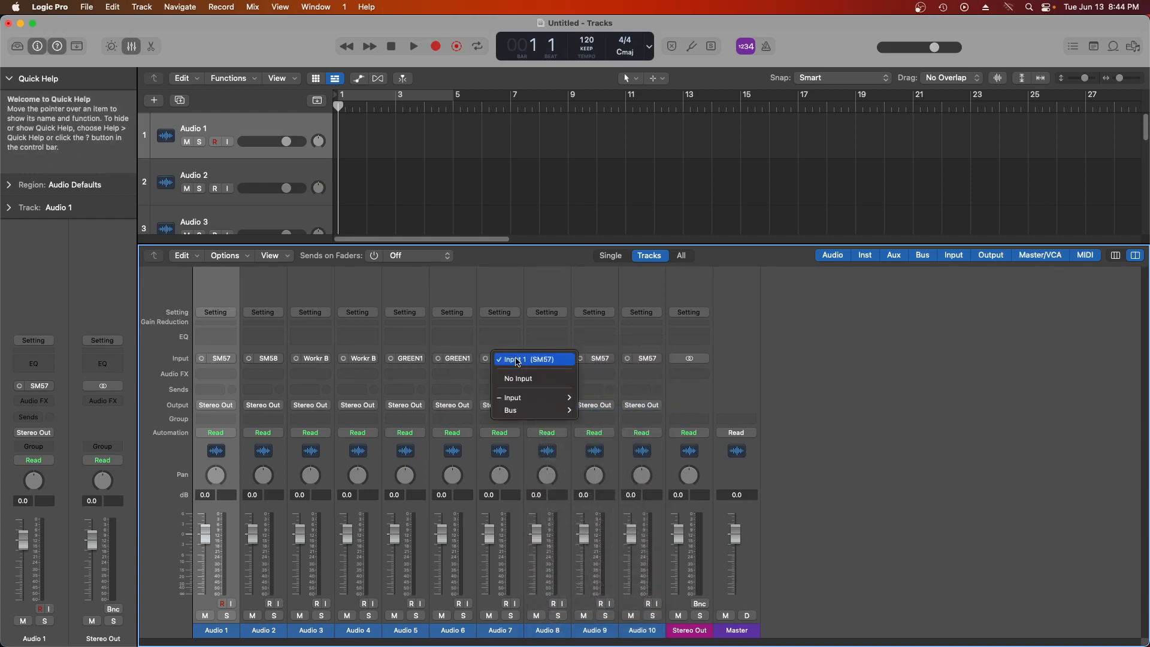
pyautogui.moveTo(521, 398)
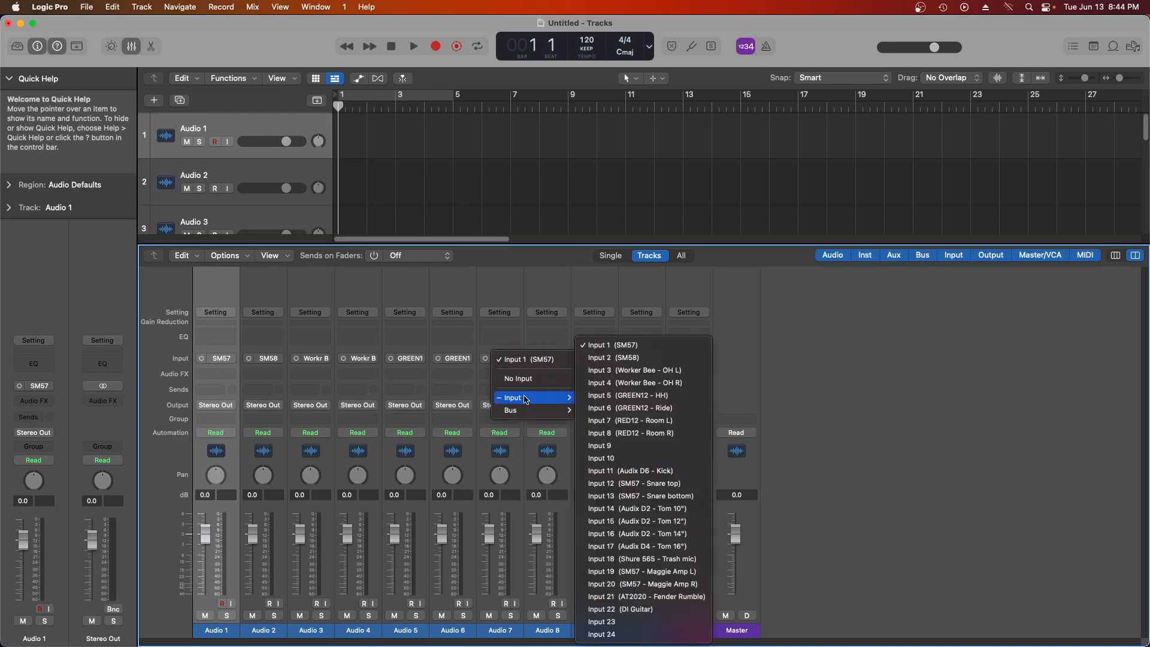
pyautogui.click(642, 423)
pyautogui.click(557, 359)
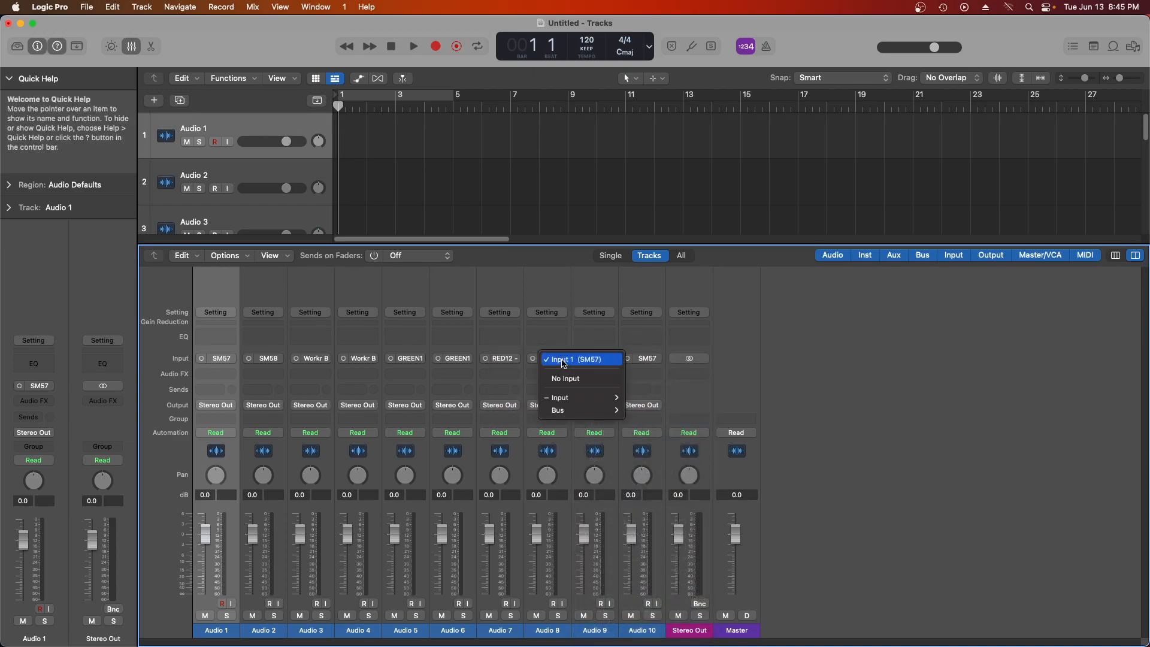
pyautogui.moveTo(611, 410)
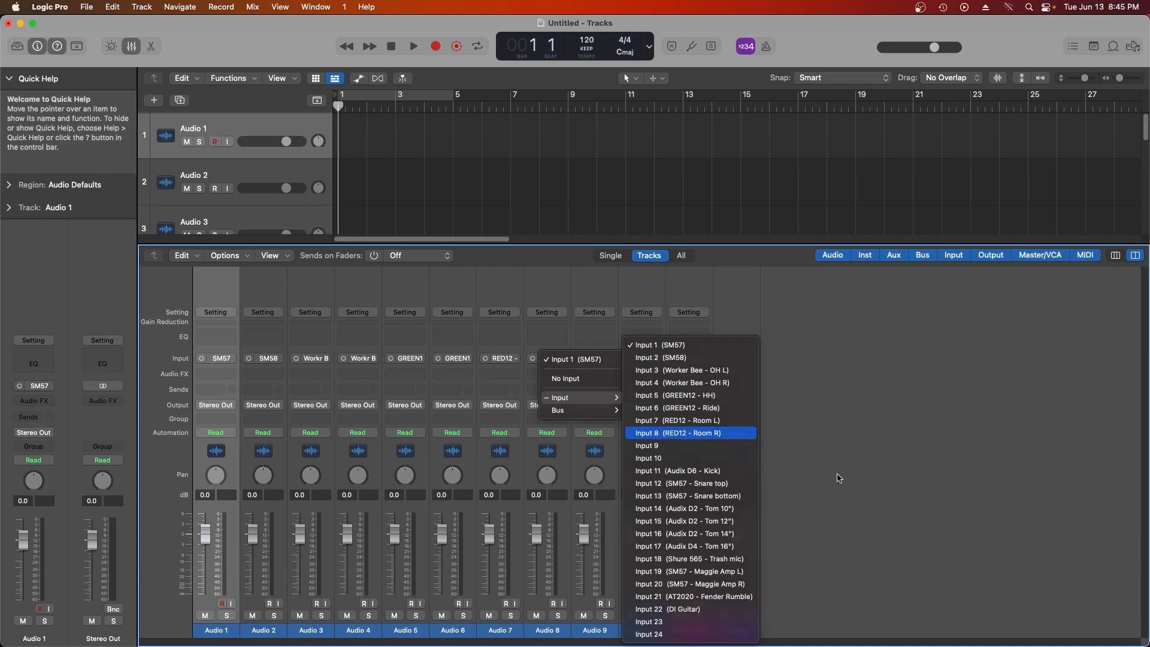
pyautogui.click(691, 433)
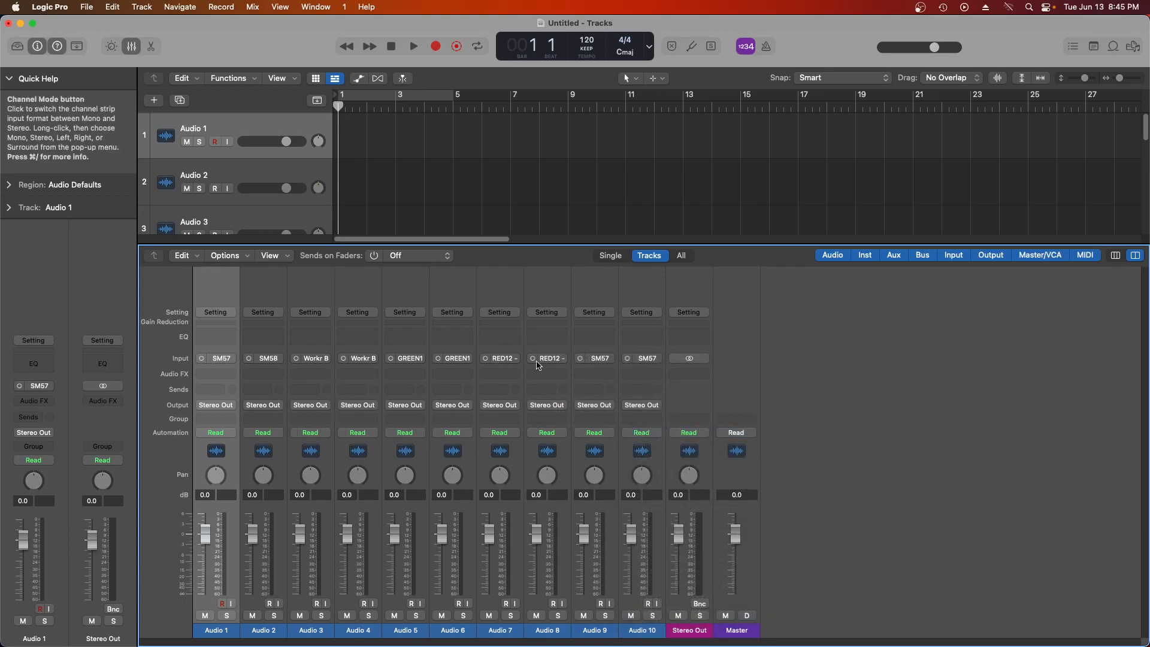
# Reopen I/O Labels in a slightly larger window and shorten the long label of Input 3 to OH L.
pyautogui.click(254, 8)
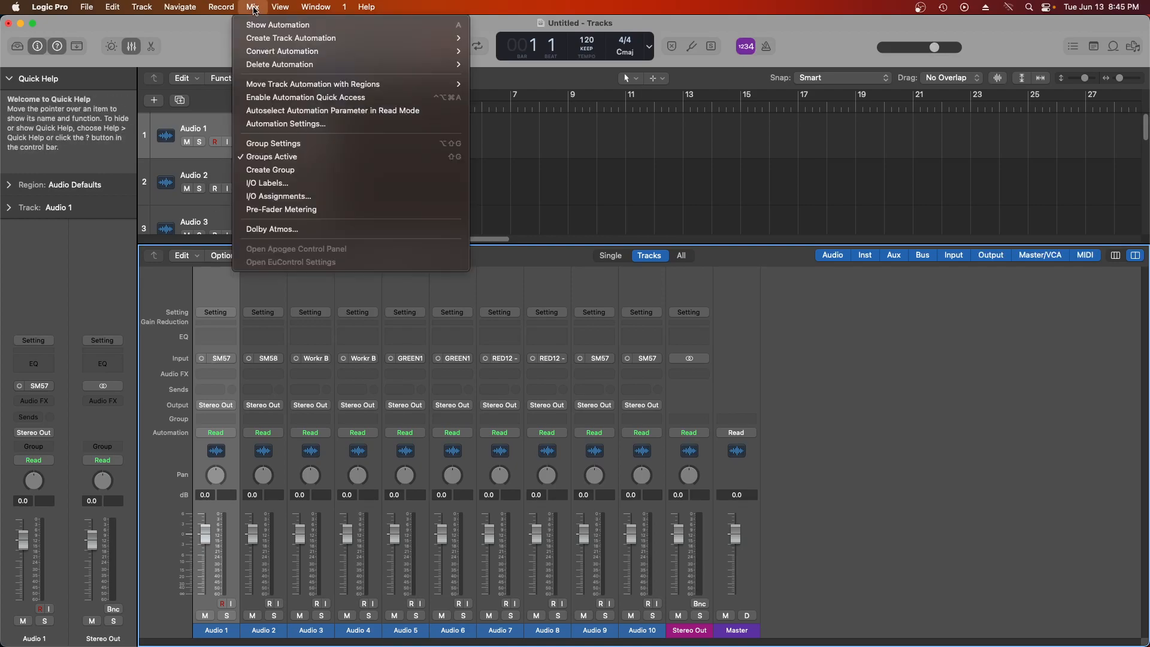
pyautogui.click(266, 183)
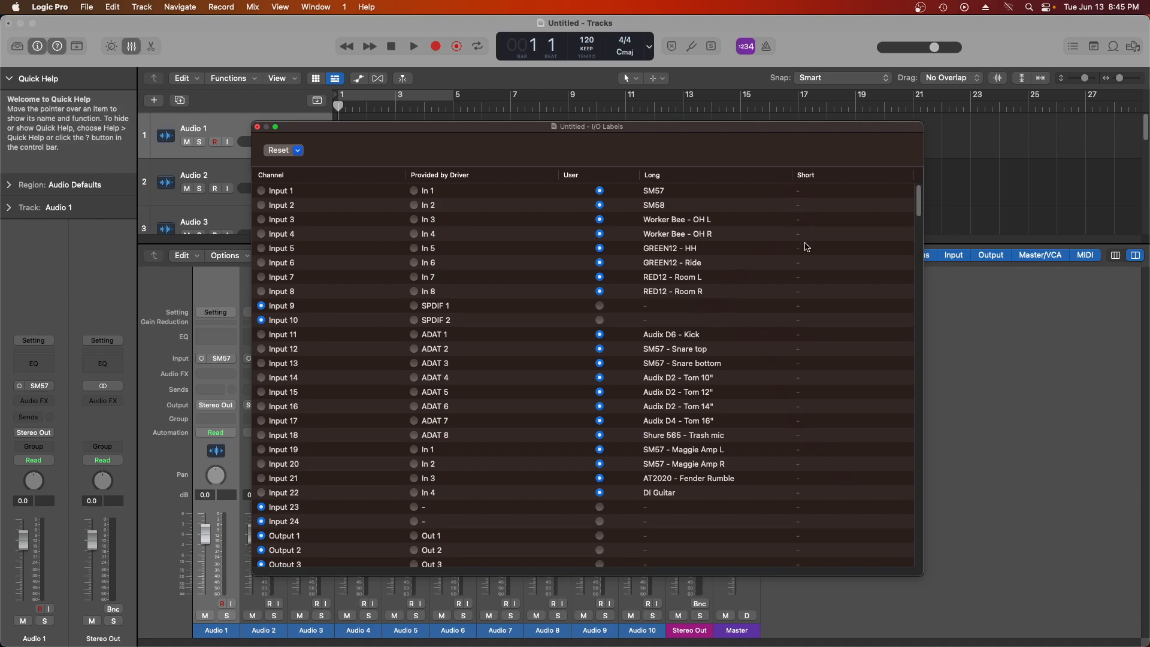
pyautogui.moveTo(924, 574); pyautogui.dragTo(962, 583)
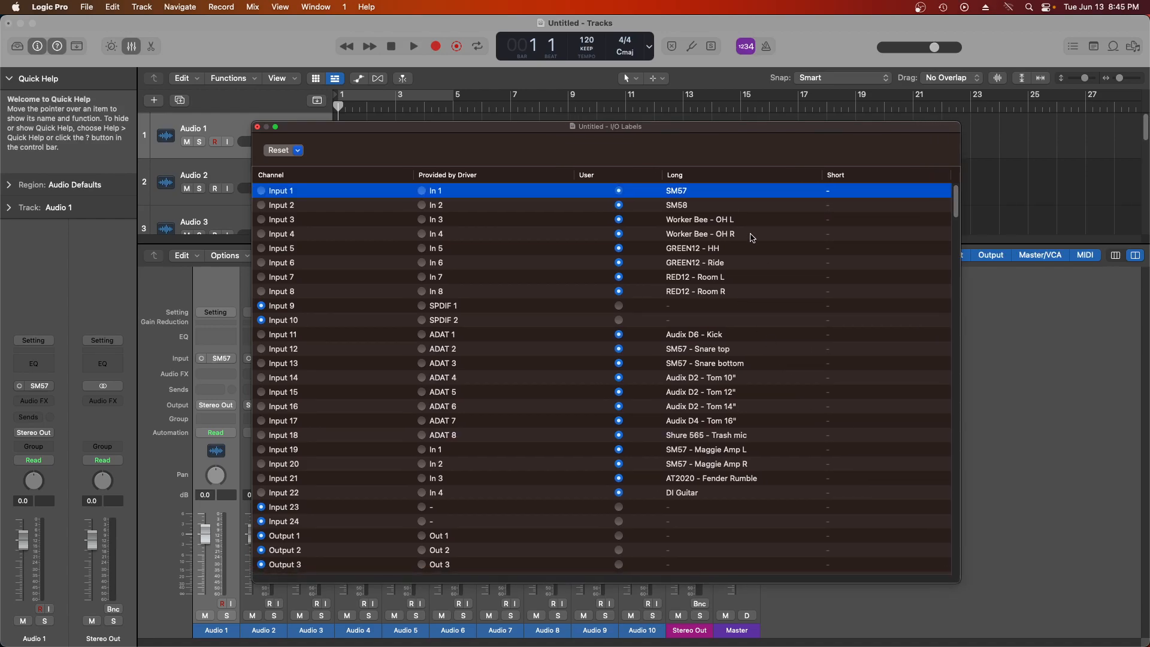
pyautogui.click(719, 221)
pyautogui.click(718, 220)
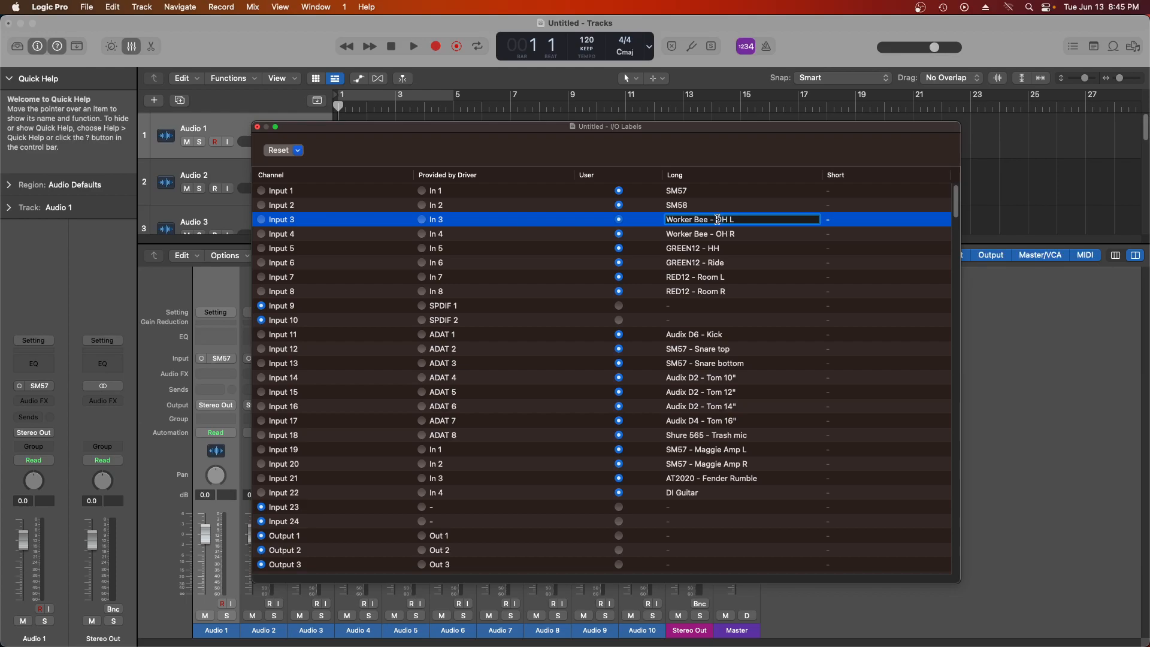
pyautogui.press('BackSpace')
pyautogui.press('BackSpace')
pyautogui.press('BackSpace')
pyautogui.press('BackSpace')
pyautogui.press('BackSpace')
pyautogui.press('BackSpace')
pyautogui.press('BackSpace')
pyautogui.press('BackSpace')
pyautogui.press('BackSpace')
pyautogui.press('BackSpace')
pyautogui.press('BackSpace')
pyautogui.press('BackSpace')
pyautogui.press('BackSpace')
# Shorten the long label of Input 4 to OH R by removing the microphone name.
pyautogui.click(718, 236)
pyautogui.click(720, 234)
pyautogui.press('BackSpace')
pyautogui.press('BackSpace')
pyautogui.press('BackSpace')
pyautogui.press('BackSpace')
pyautogui.press('BackSpace')
pyautogui.press('BackSpace')
pyautogui.press('BackSpace')
pyautogui.press('BackSpace')
pyautogui.press('BackSpace')
pyautogui.press('BackSpace')
pyautogui.press('BackSpace')
pyautogui.press('BackSpace')
pyautogui.press('BackSpace')
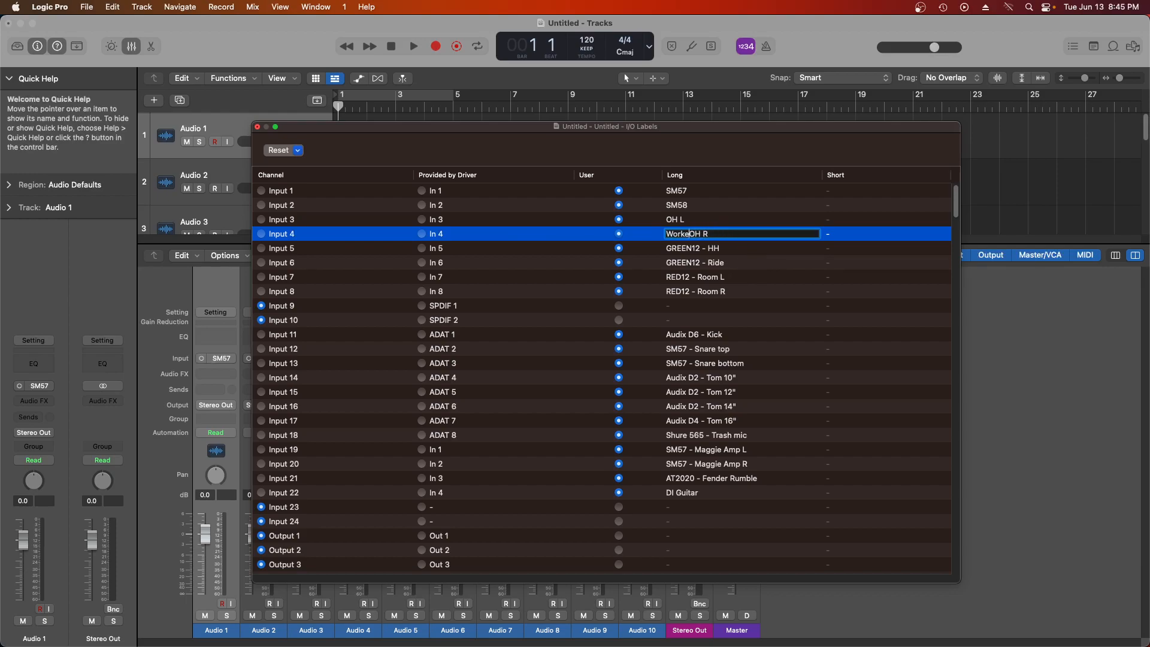
# Set the short labels of Input 3 and Input 4 to WB and close the I/O Labels window.
pyautogui.click(829, 219)
pyautogui.click(830, 219)
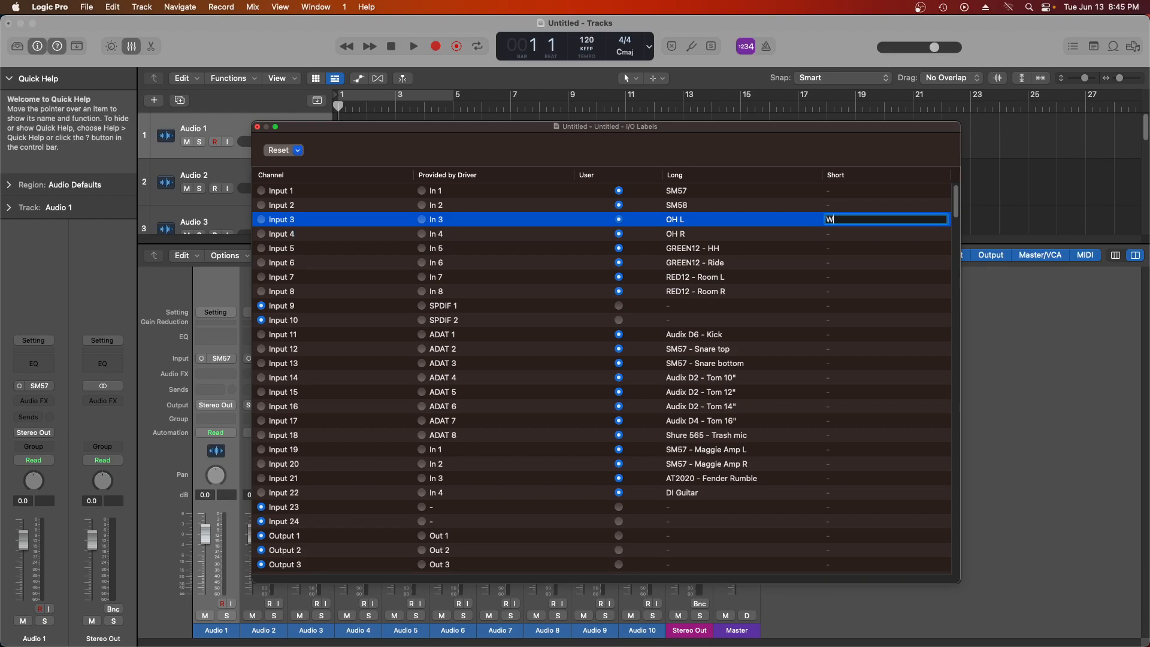
pyautogui.write('WB')
pyautogui.click(829, 234)
pyautogui.click(829, 235)
pyautogui.write('WB')
pyautogui.press('Return')
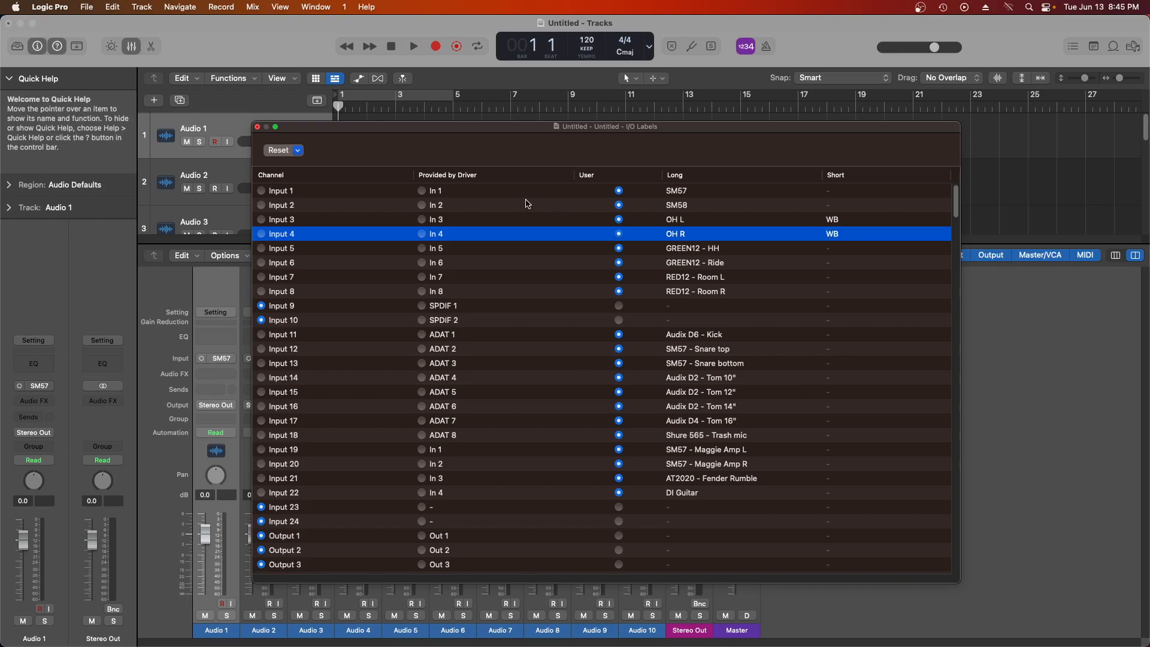
pyautogui.click(257, 126)
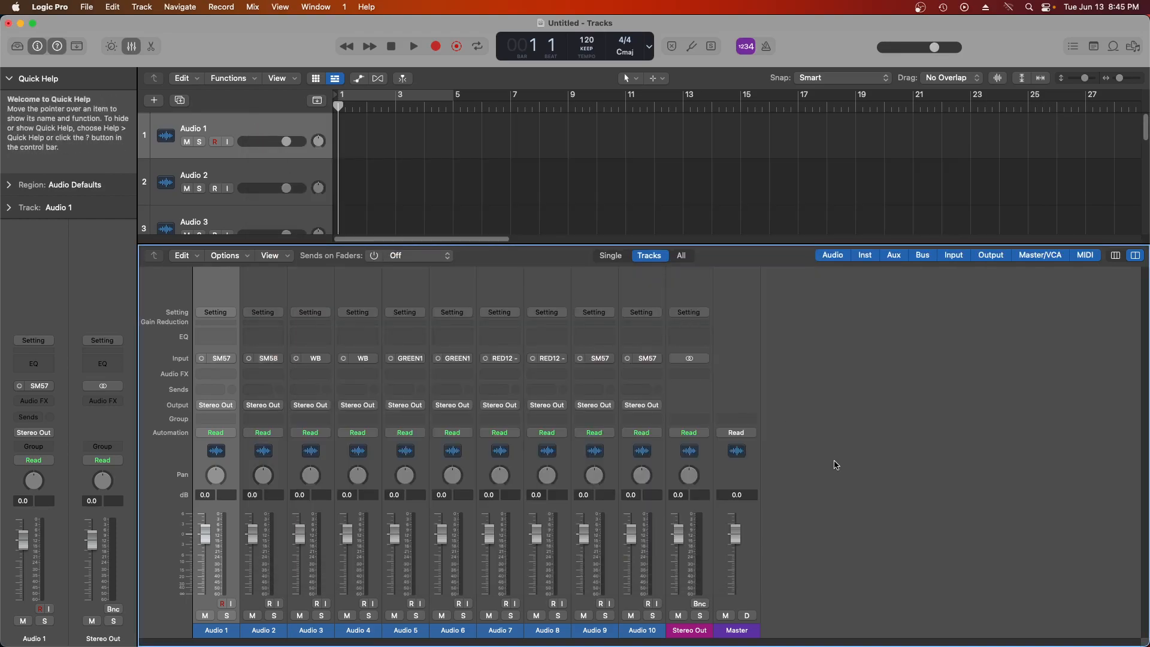
# Check the input choices of Audio 3 in the mixer, keeping Input 3 (OH L).
pyautogui.click(329, 359)
pyautogui.moveTo(332, 400)
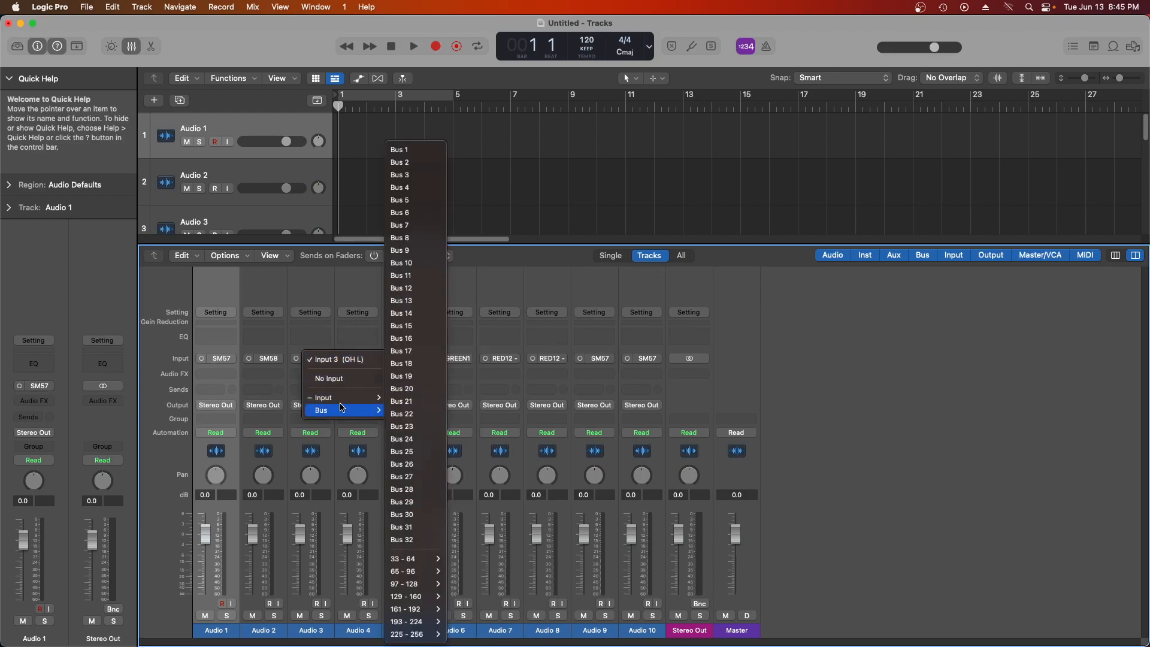
pyautogui.click(420, 372)
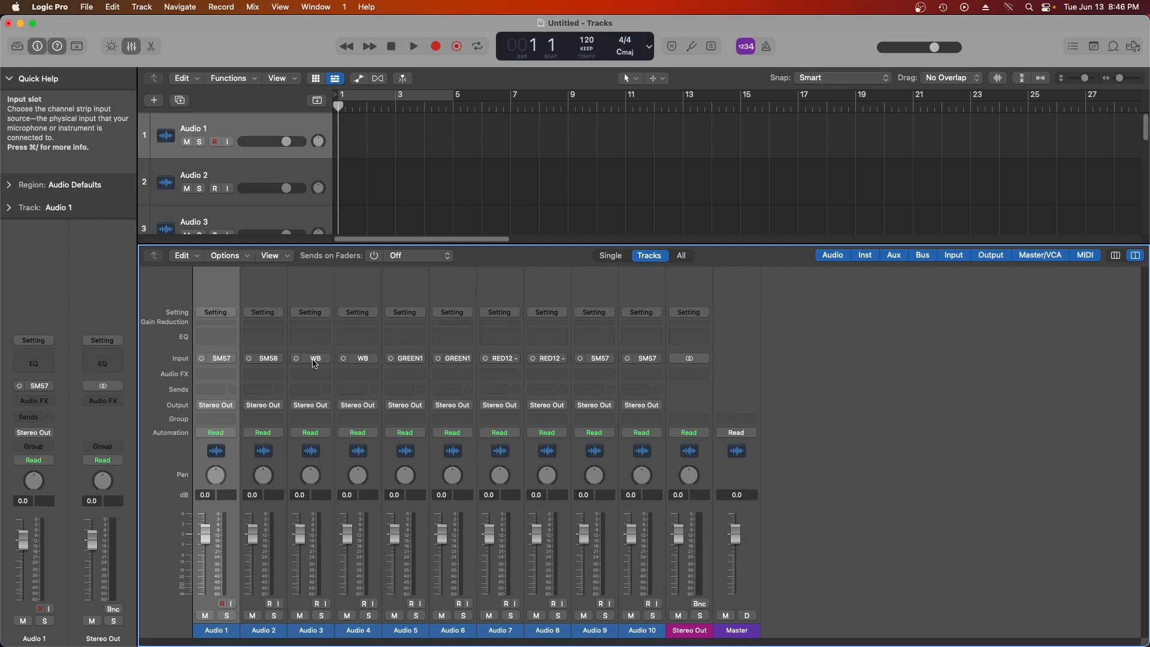
# Reopen I/O Labels and change the long label of Input 3 to Worker Bee.
pyautogui.click(257, 11)
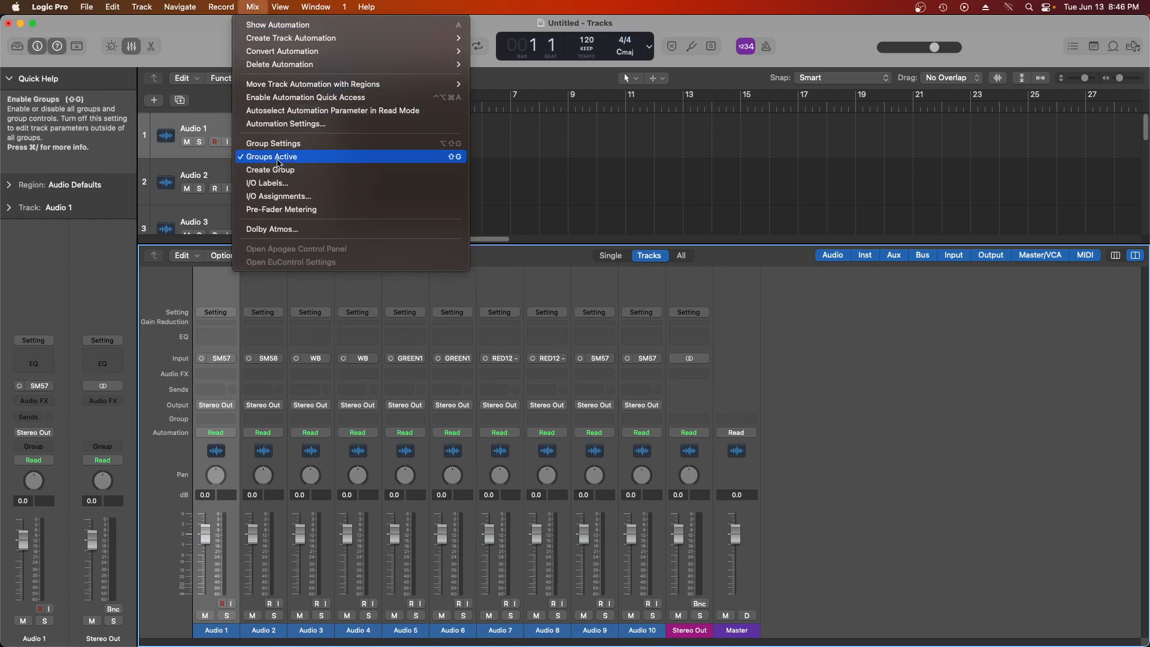
pyautogui.click(268, 183)
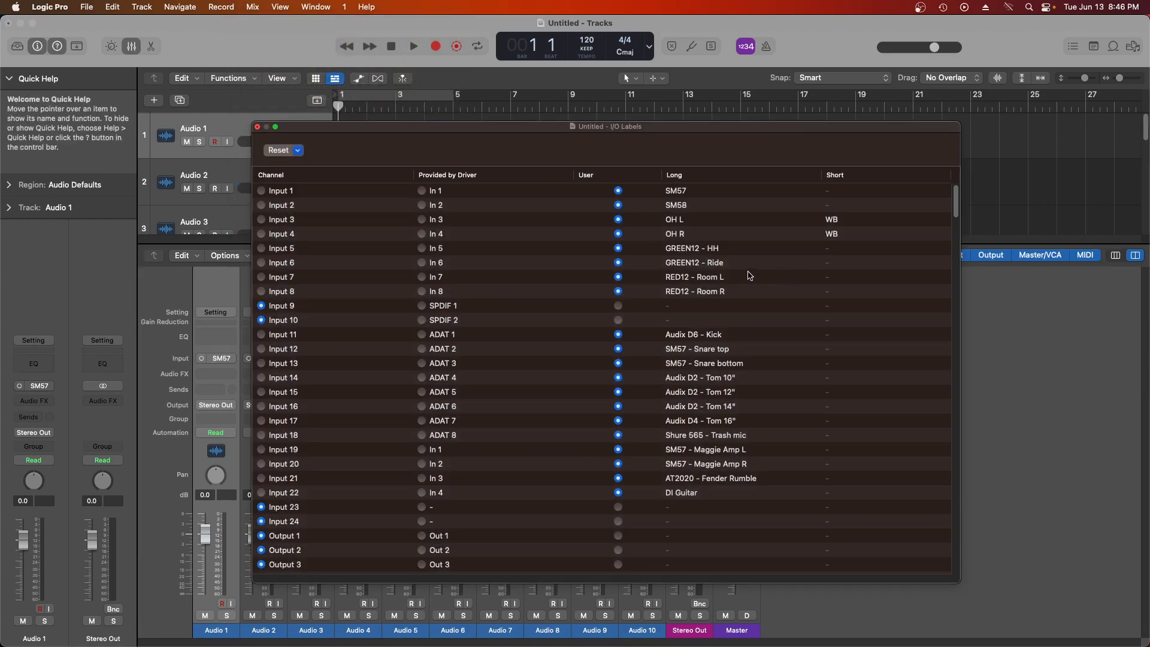
pyautogui.doubleClick(674, 222)
pyautogui.moveTo(690, 220); pyautogui.dragTo(655, 219)
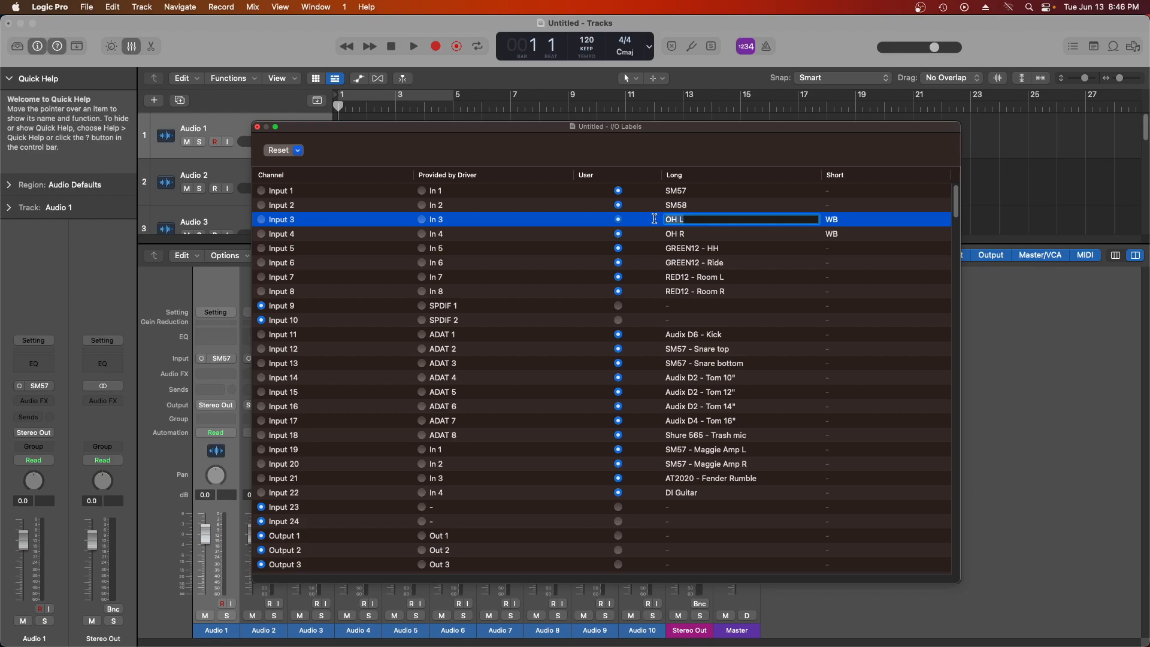
pyautogui.write('Worker Bee')
pyautogui.press('Return')
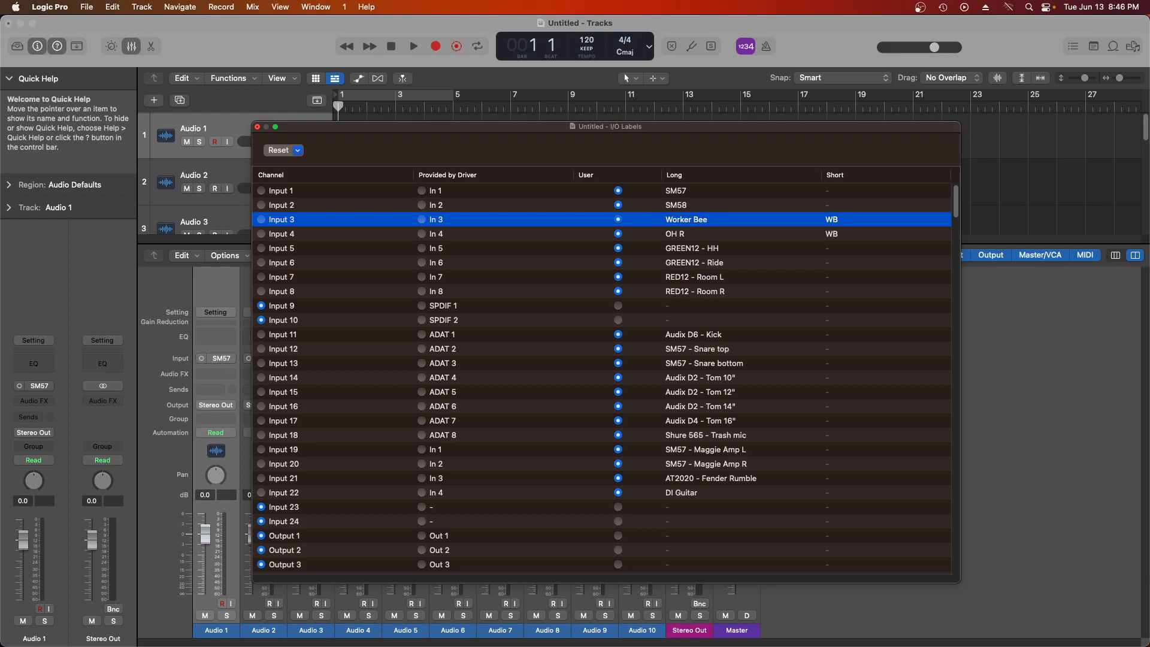
# Change the long label of Input 4 to Worker.
pyautogui.doubleClick(682, 234)
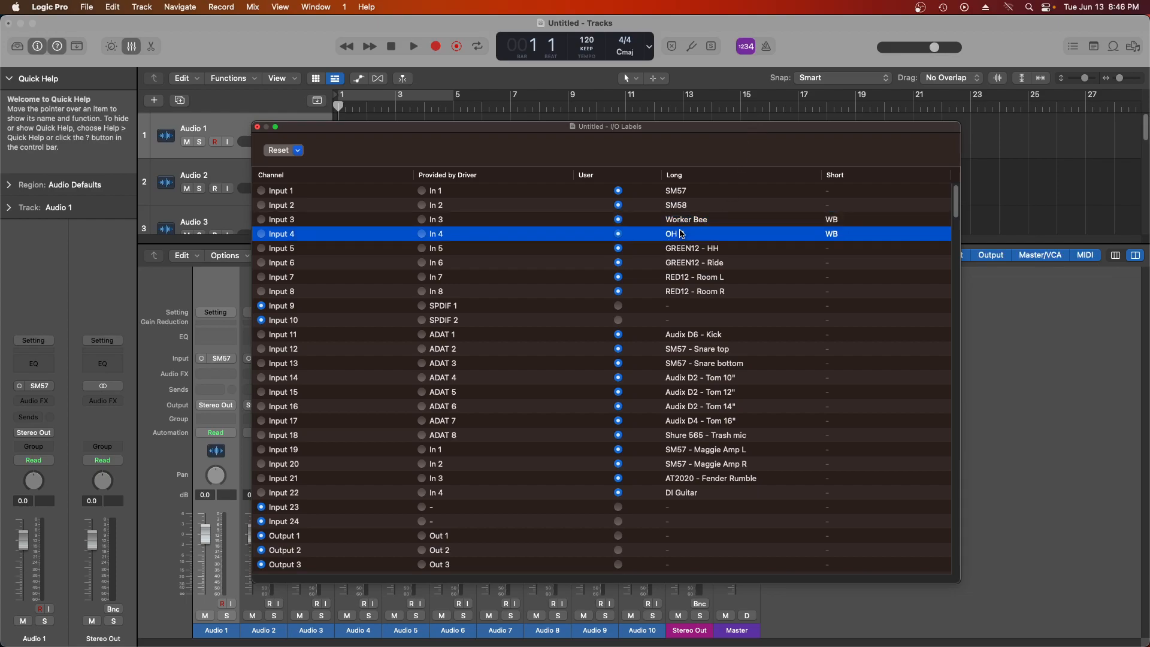
pyautogui.moveTo(690, 235); pyautogui.dragTo(646, 235)
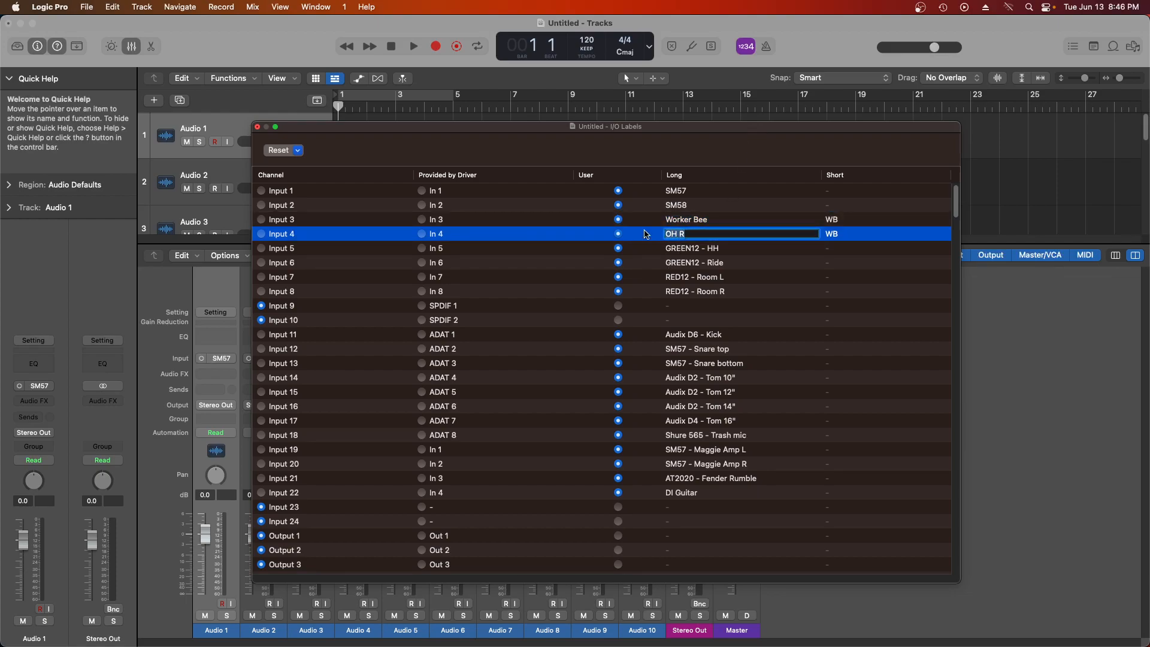
pyautogui.write('Worker')
# Set the short labels of Input 3 and Input 4 to OH L and OH R, and close the I/O Labels window.
pyautogui.doubleClick(835, 220)
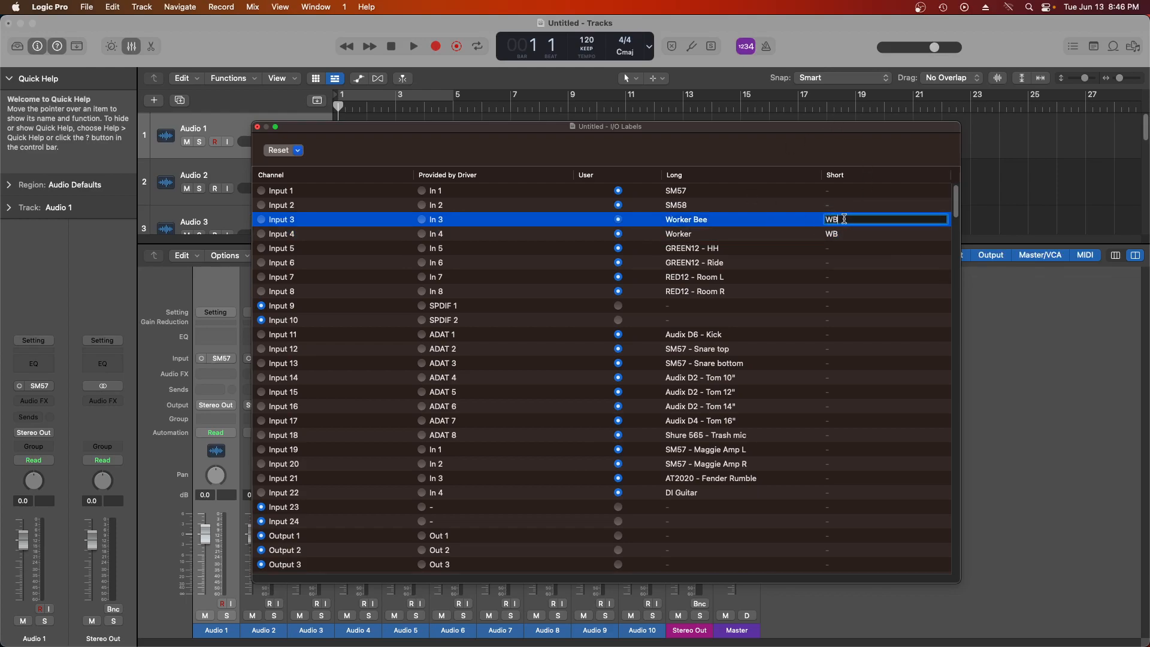
pyautogui.write('OH L')
pyautogui.doubleClick(839, 233)
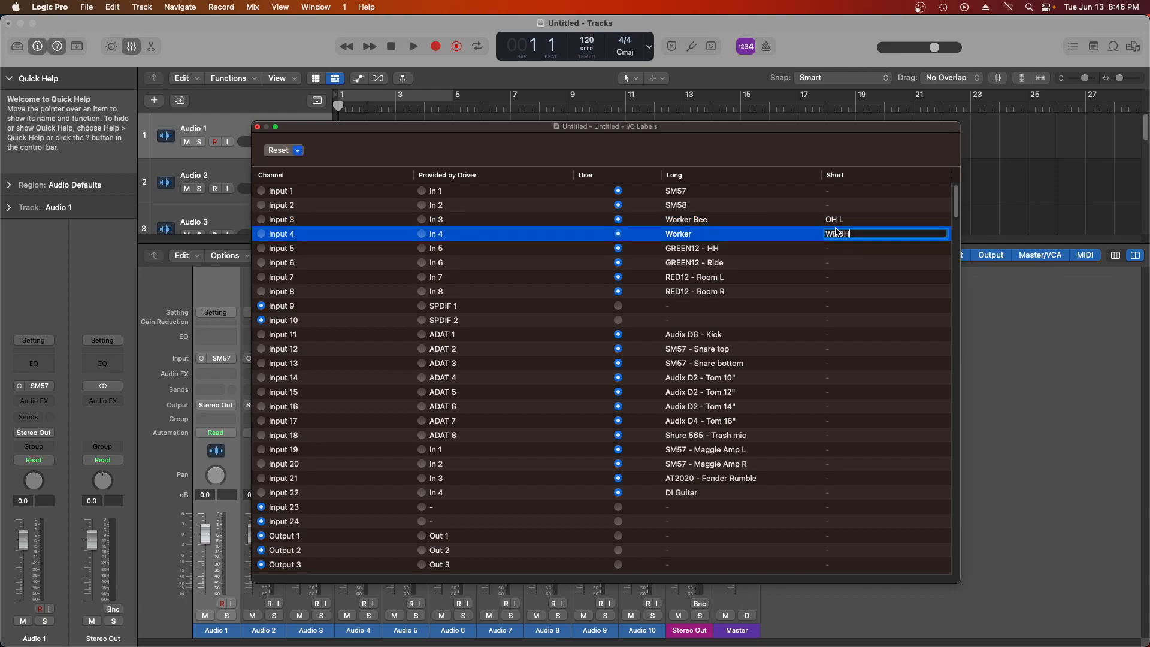
pyautogui.write('OH R')
pyautogui.press('BackSpace')
pyautogui.press('BackSpace')
pyautogui.press('Return')
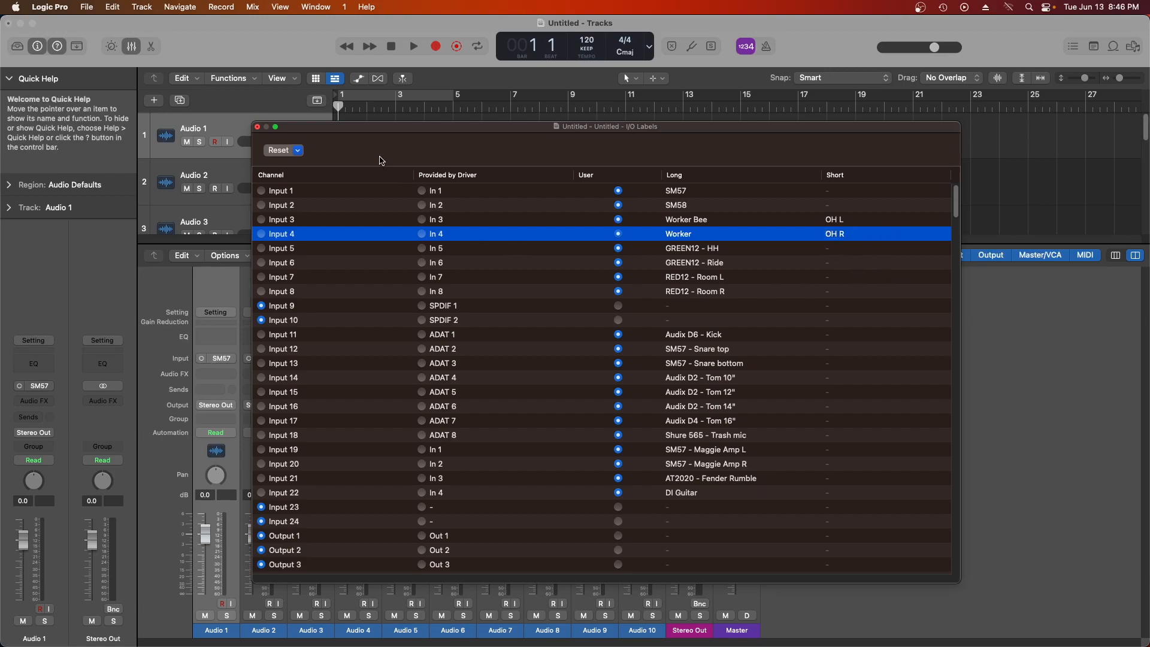
pyautogui.click(257, 127)
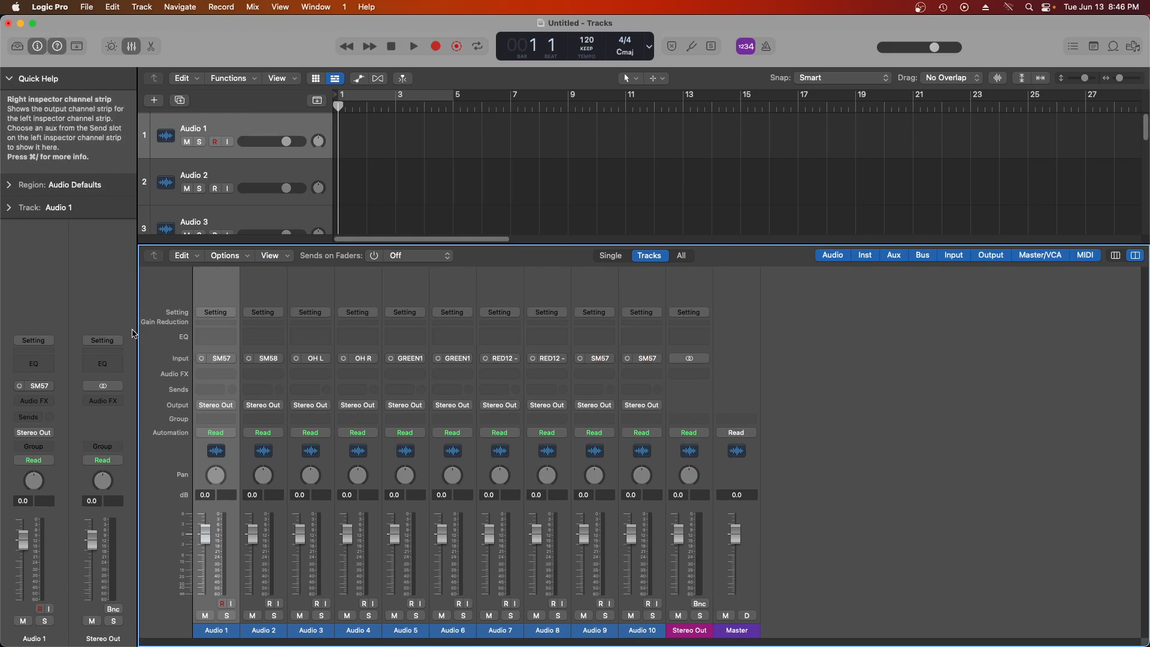
# Check how the input of Audio 3 is named in the mixer, keeping Input 3 (Worker Bee).
pyautogui.click(322, 361)
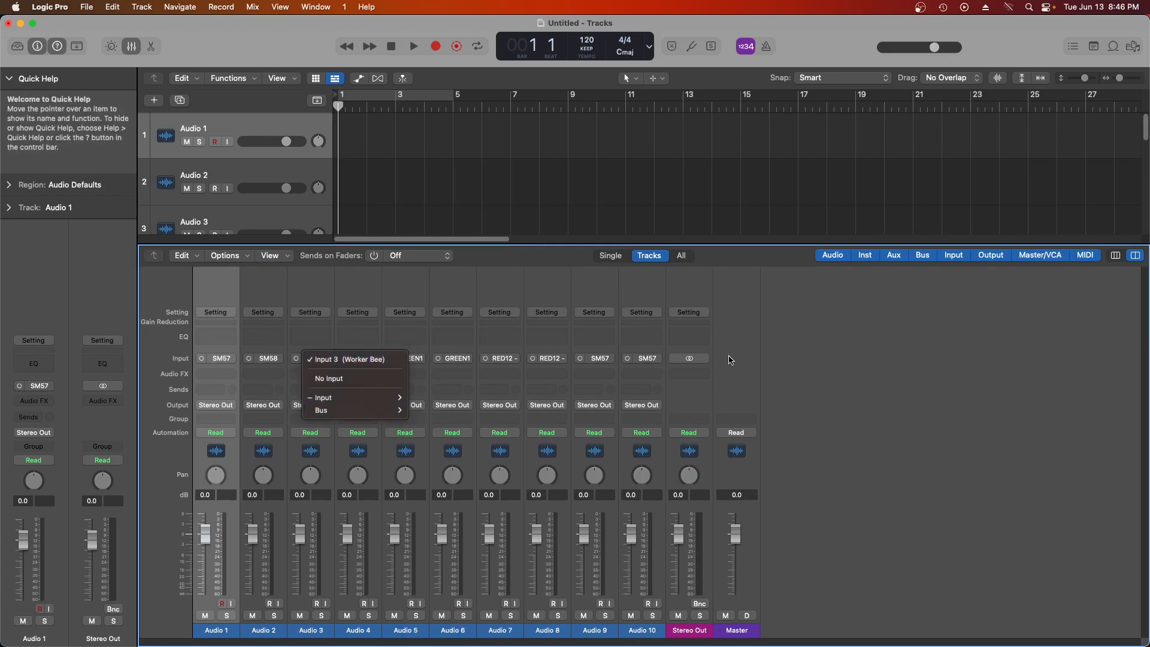
pyautogui.click(933, 364)
pyautogui.click(327, 359)
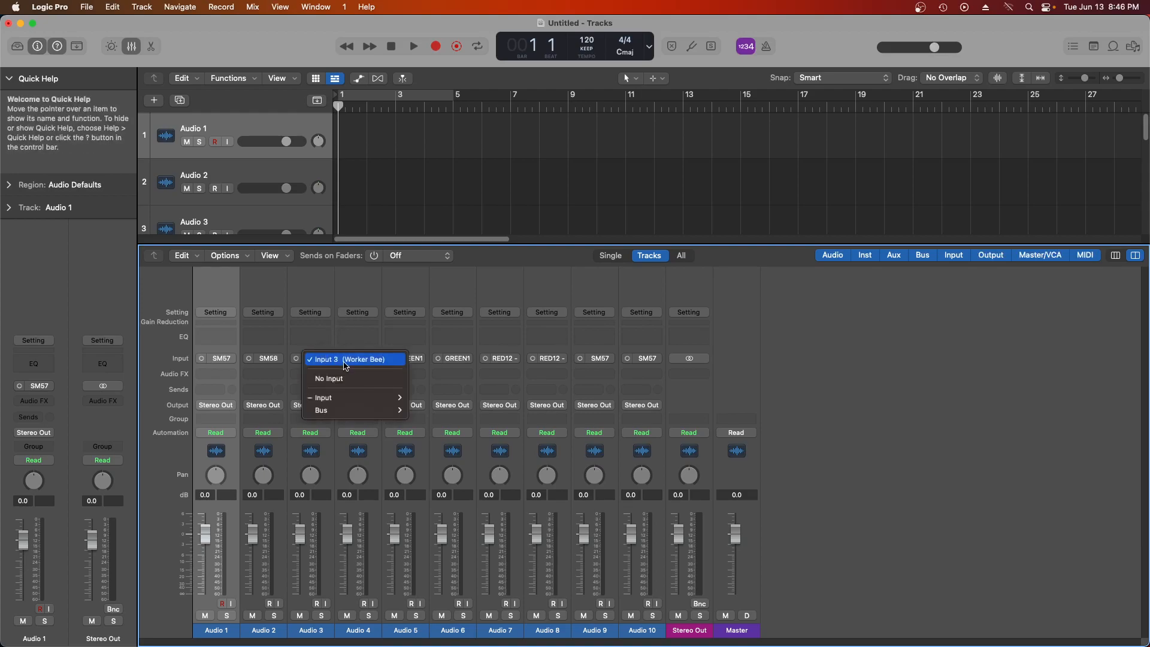
pyautogui.click(838, 392)
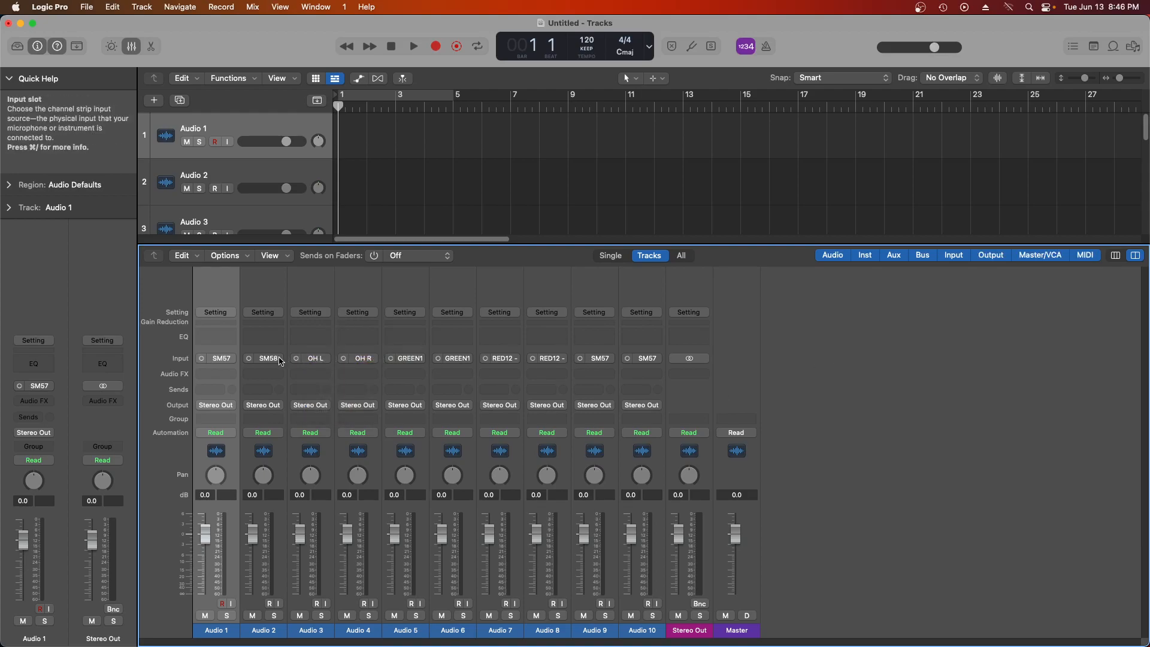
pyautogui.click(333, 359)
pyautogui.click(832, 392)
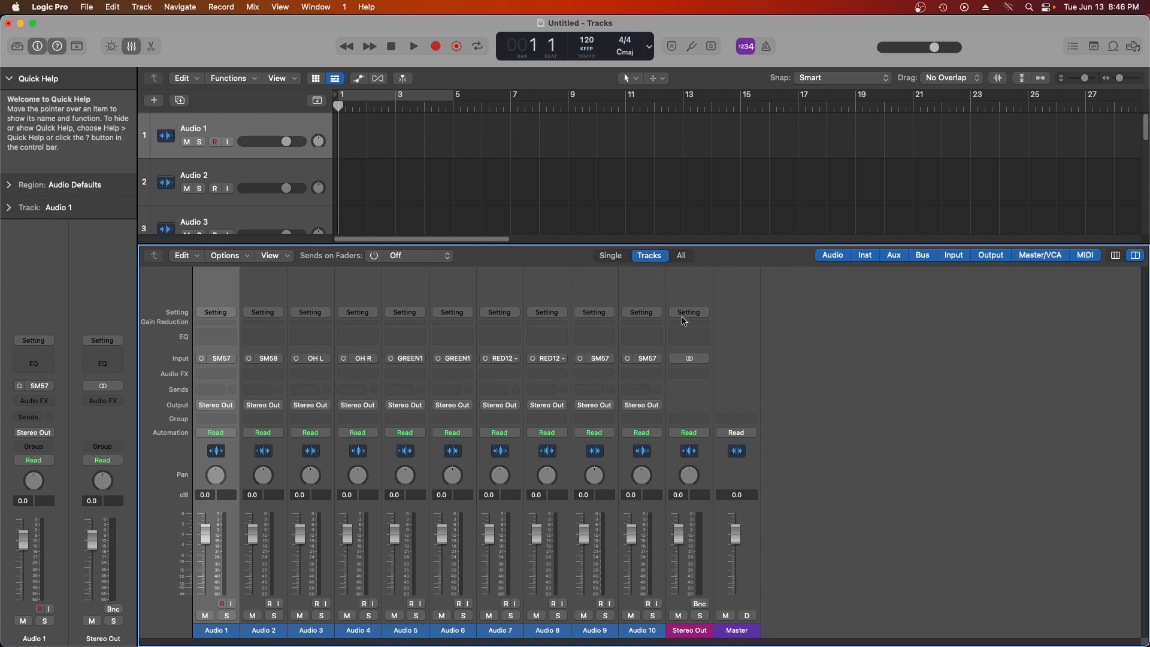
# Hide the mixer and rename the first two tracks Speaker mic and VOX.
pyautogui.click(129, 49)
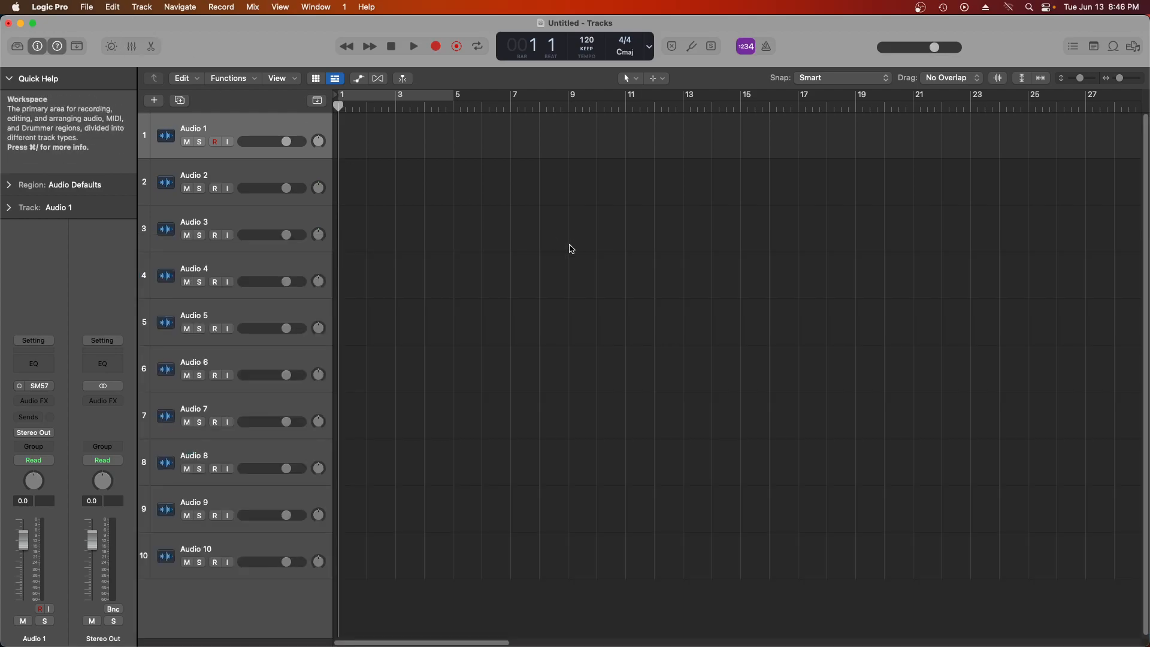
pyautogui.doubleClick(193, 129)
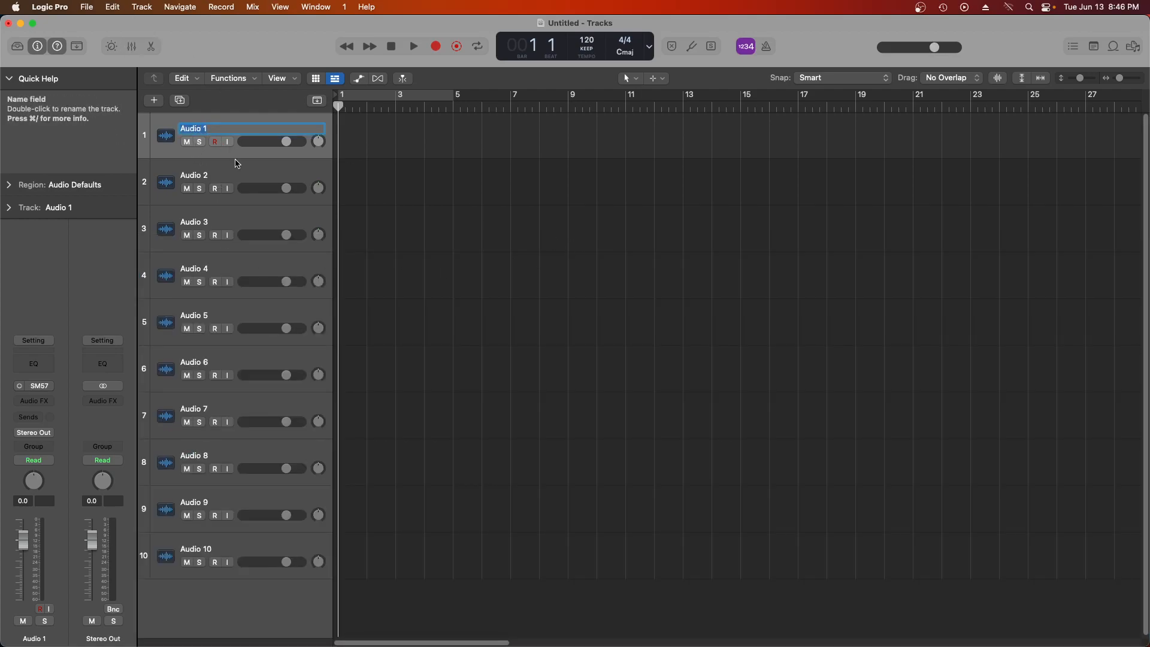
pyautogui.write('Speaker mic')
pyautogui.press('Return')
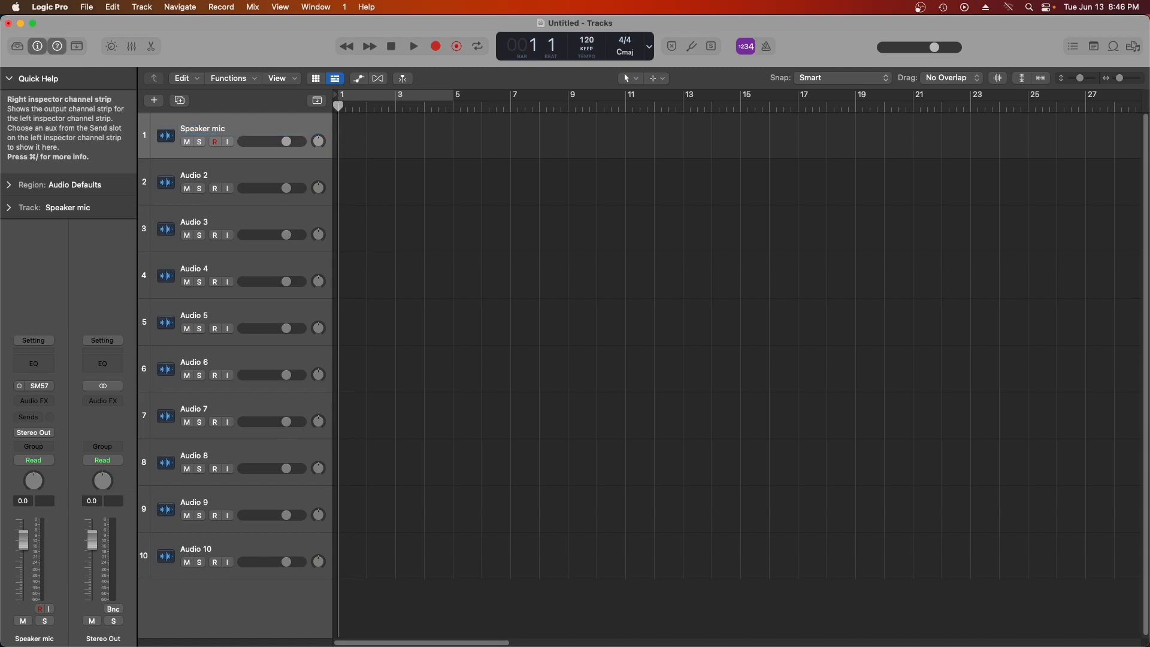
pyautogui.doubleClick(199, 178)
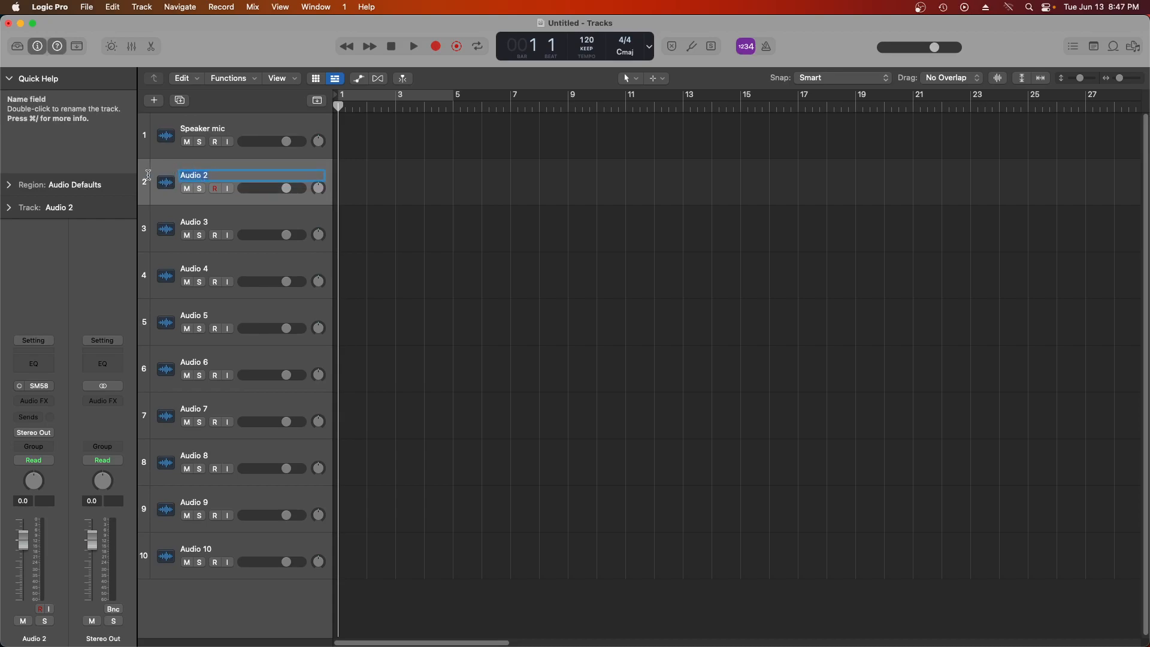
pyautogui.write('VOX')
# Rename the track Audio 3 as Overhead L.
pyautogui.doubleClick(189, 222)
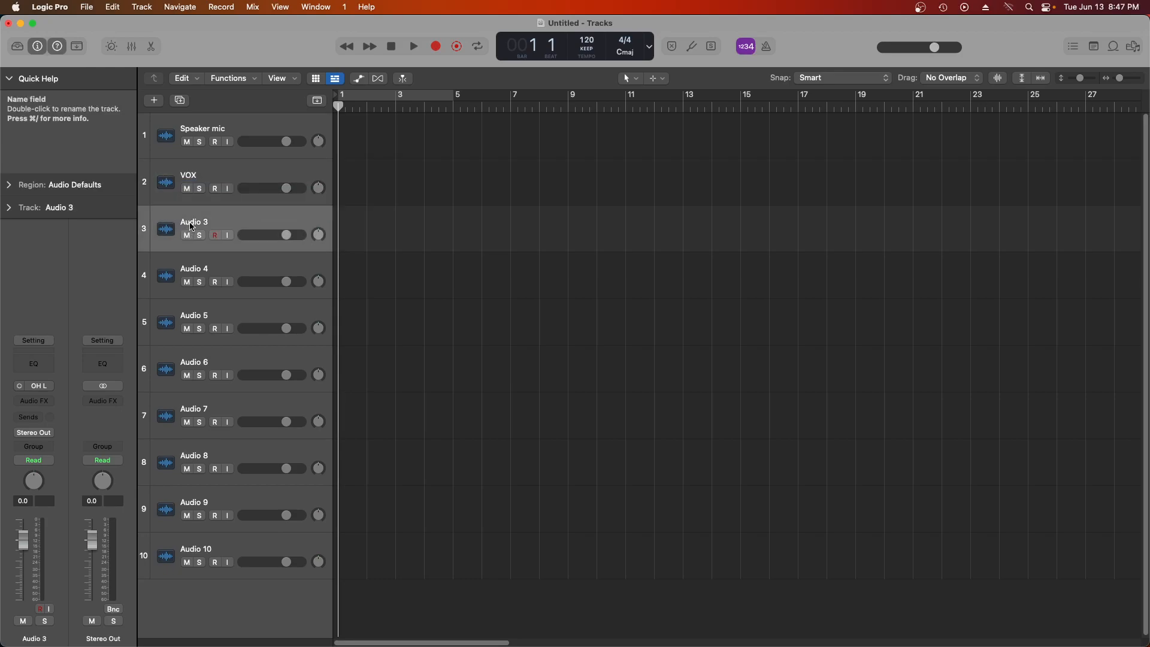
pyautogui.press('Return')
pyautogui.doubleClick(213, 221)
pyautogui.press('Return')
pyautogui.doubleClick(203, 222)
pyautogui.write('Overhead L')
pyautogui.press('Return')
# Rename the track Audio 4 as Overhead R.
pyautogui.doubleClick(195, 269)
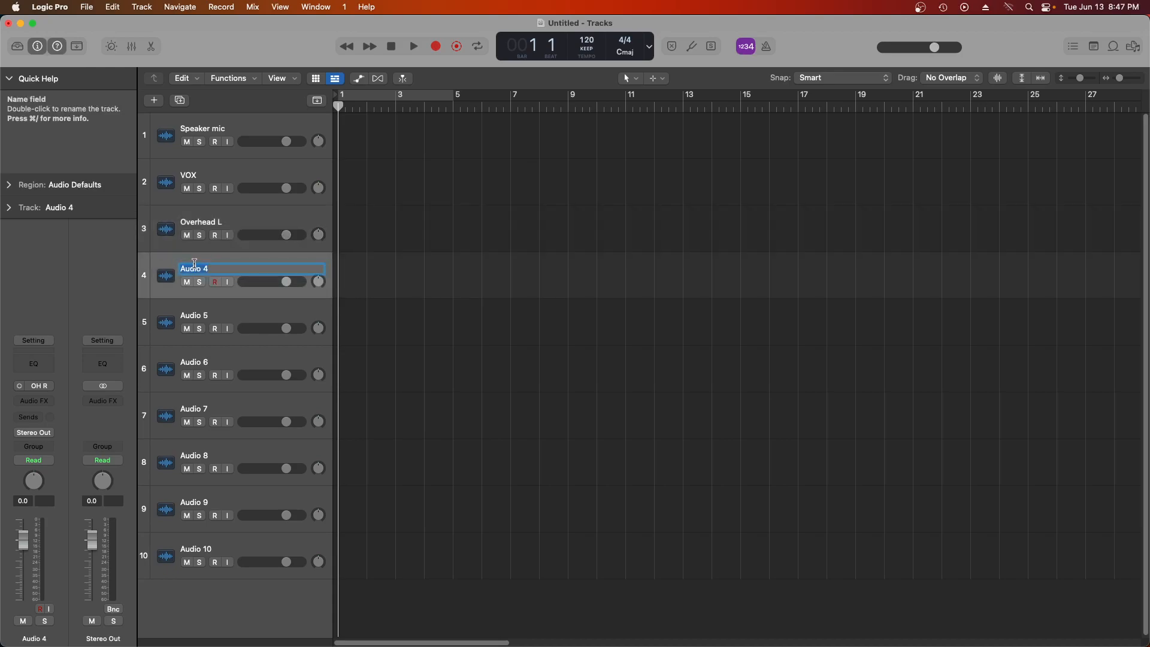
pyautogui.write('Overhea')
pyautogui.press('Return')
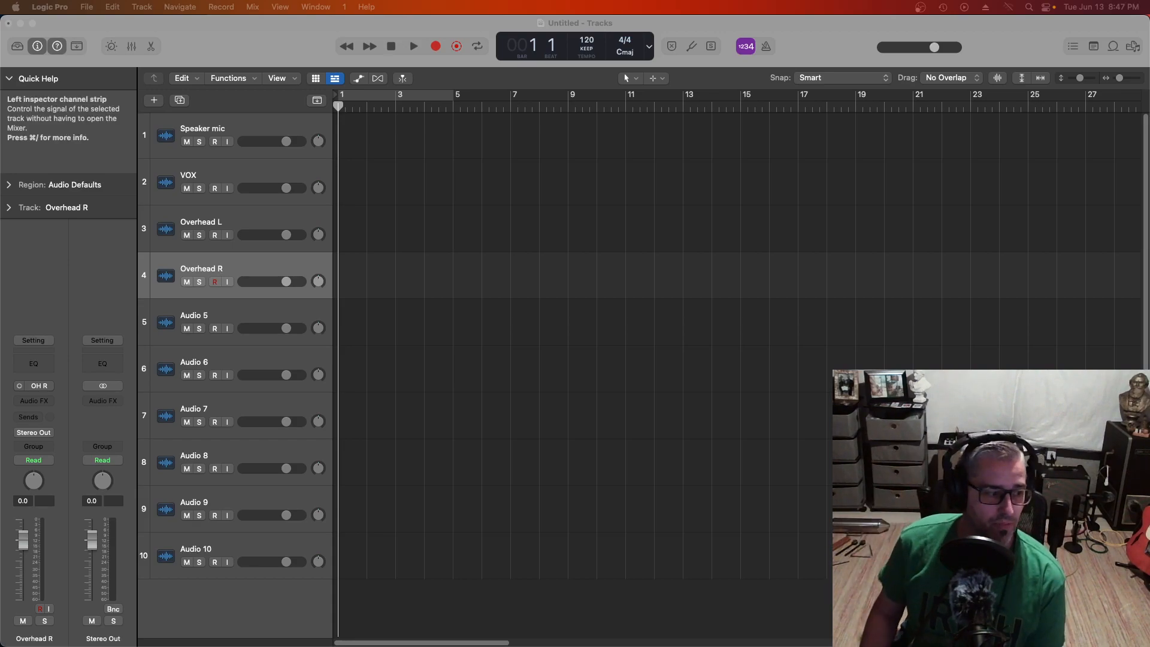
# Show the mixer and set the input of the Overhead R track to Input 11 (Audix D6 - Kick).
pyautogui.click(131, 48)
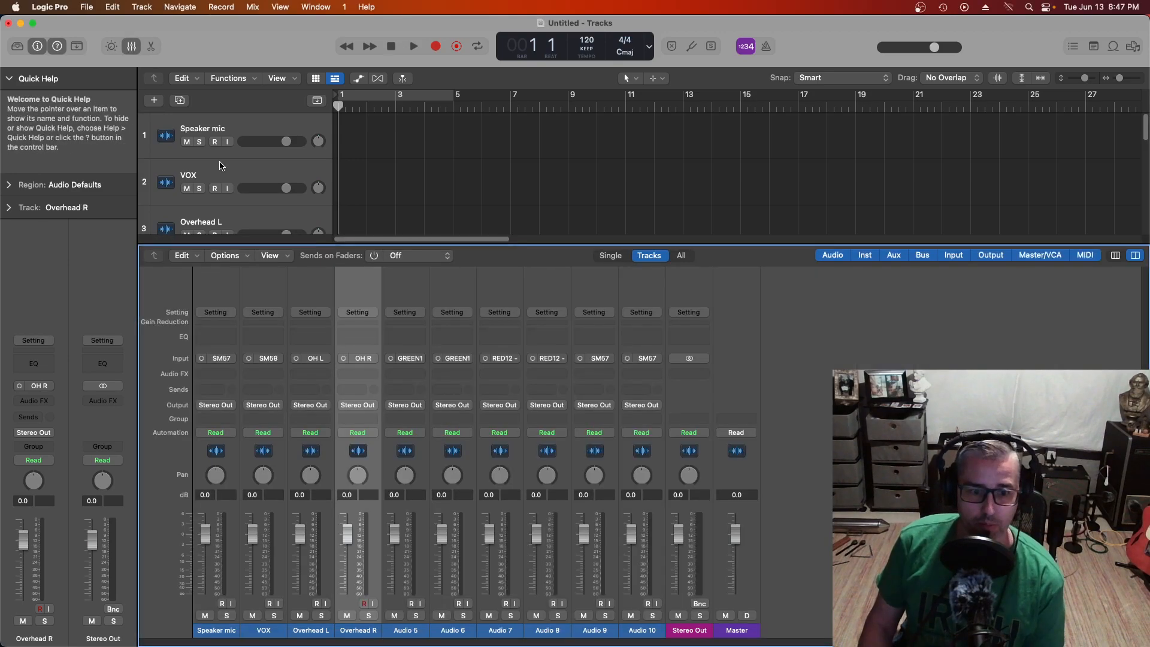
pyautogui.click(369, 363)
pyautogui.moveTo(389, 398)
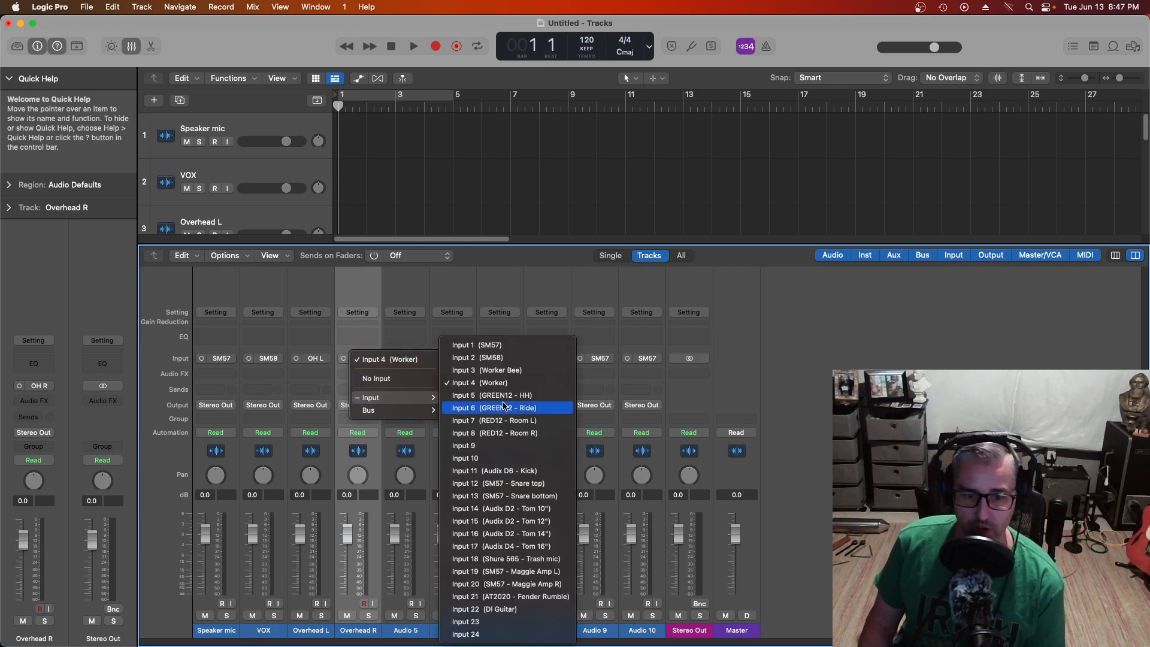
pyautogui.click(505, 471)
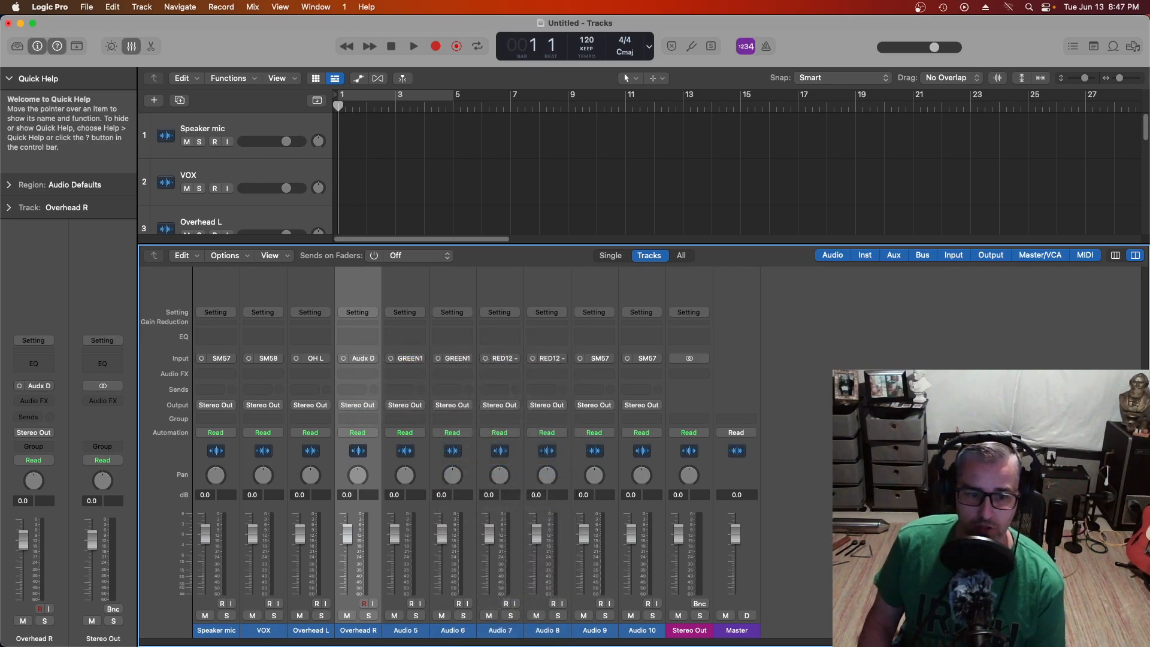
# Set the input of the Overhead R track back to Input 4 (Worker).
pyautogui.click(371, 359)
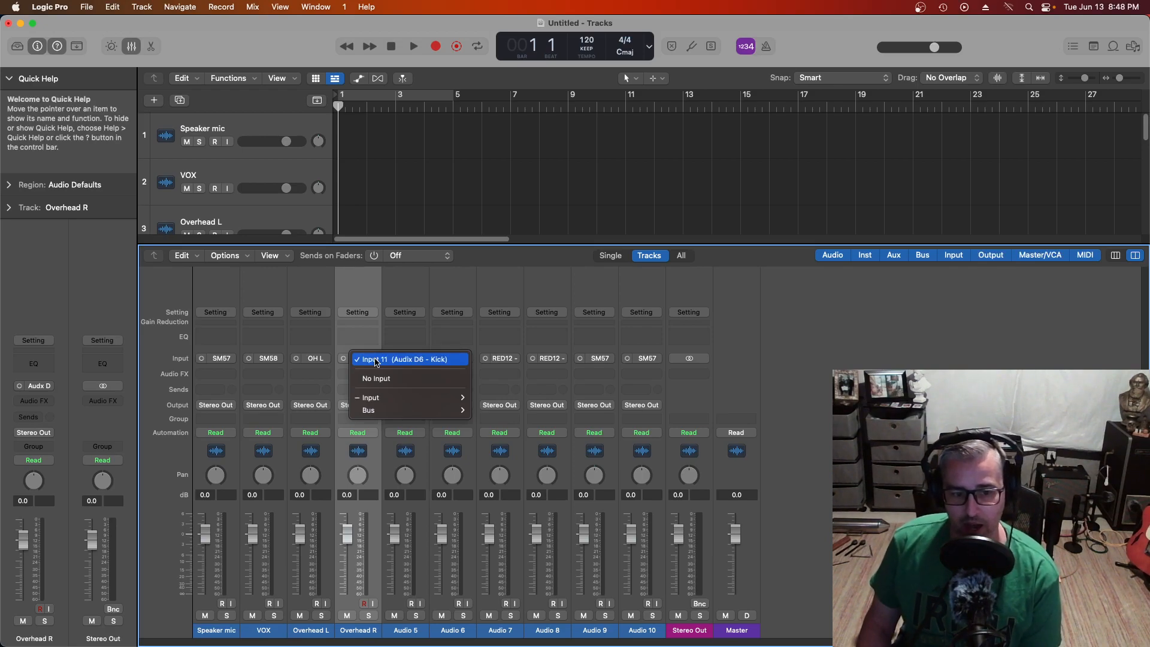
pyautogui.moveTo(382, 399)
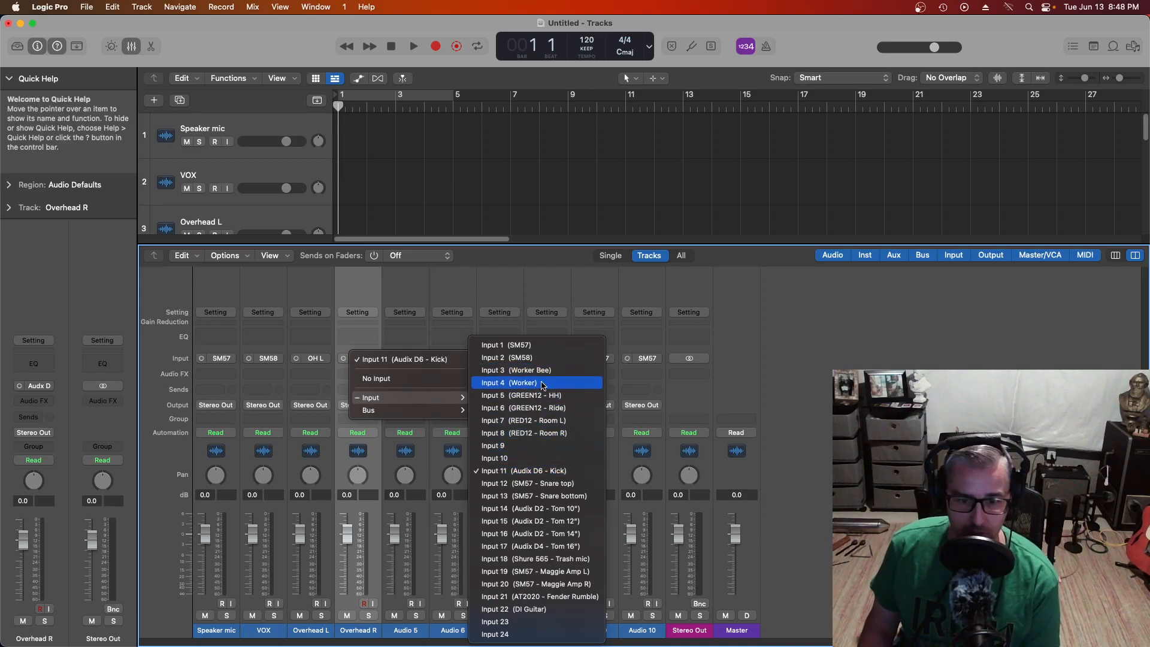
pyautogui.click(523, 384)
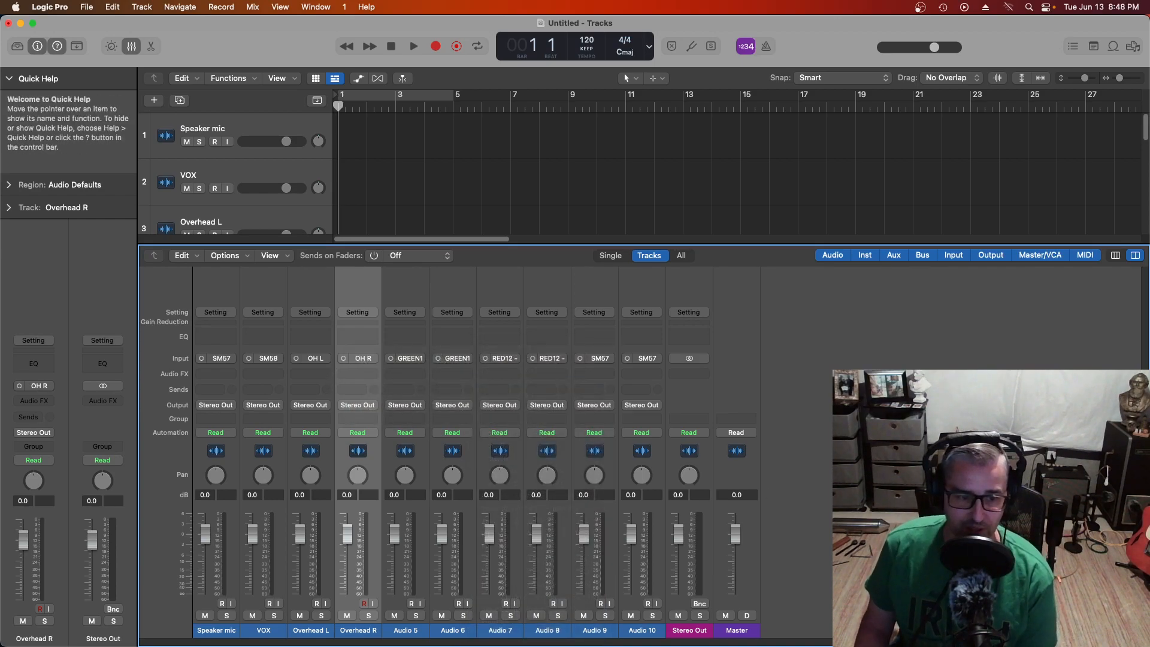